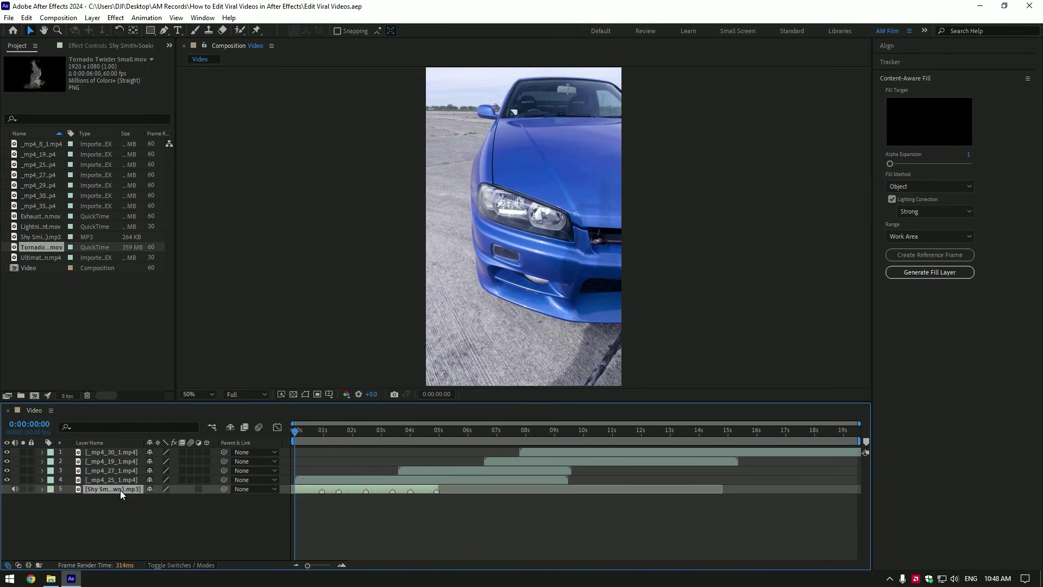
key(l)
key(l)
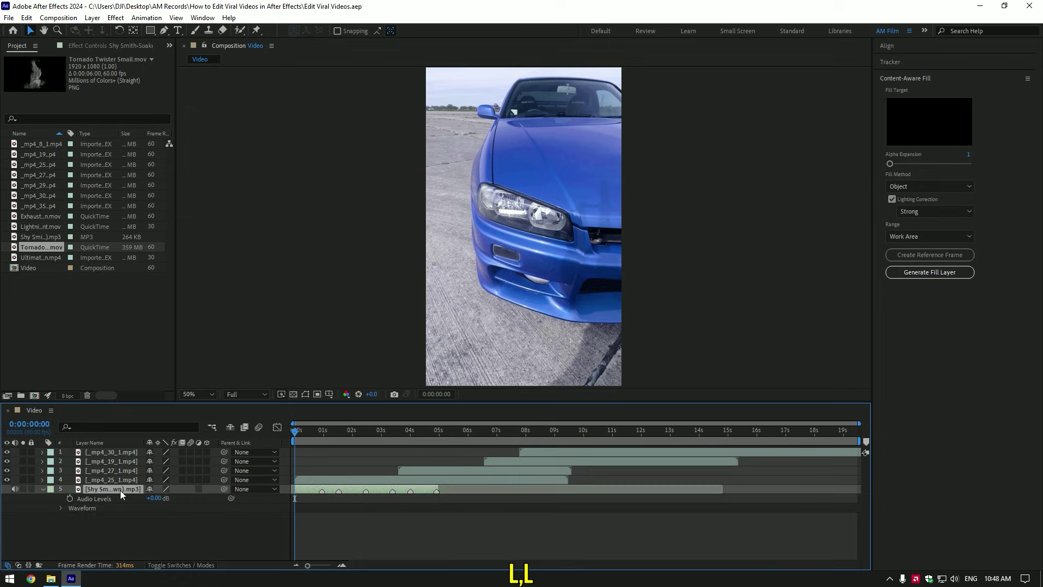
click(342, 566)
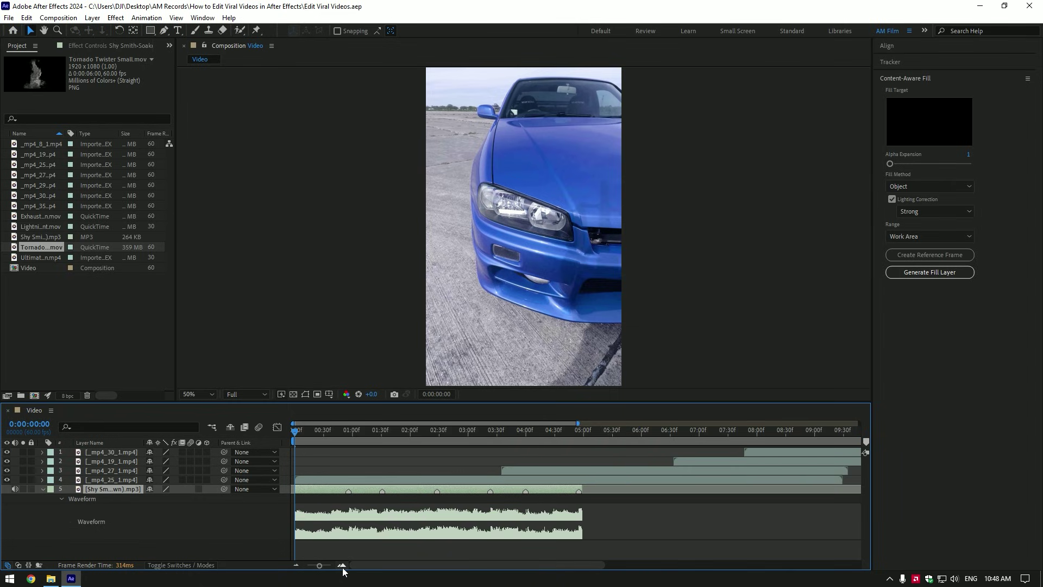
drag(296, 431, 334, 439)
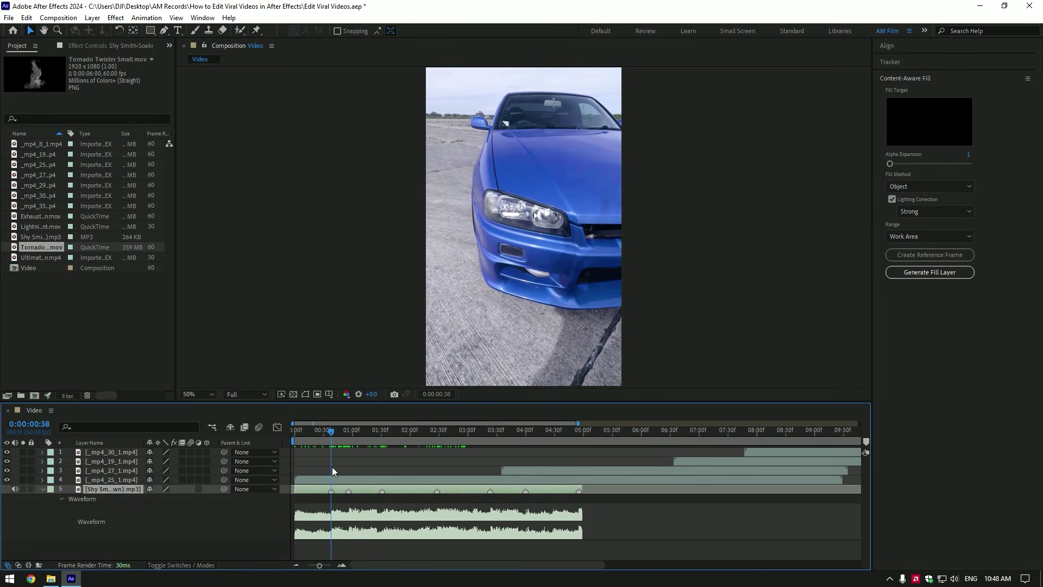
key(l)
key(l)
click(360, 432)
drag(384, 432, 762, 430)
Enable time remapping on the _mp4_25_1.mp4 layer.
key(space)
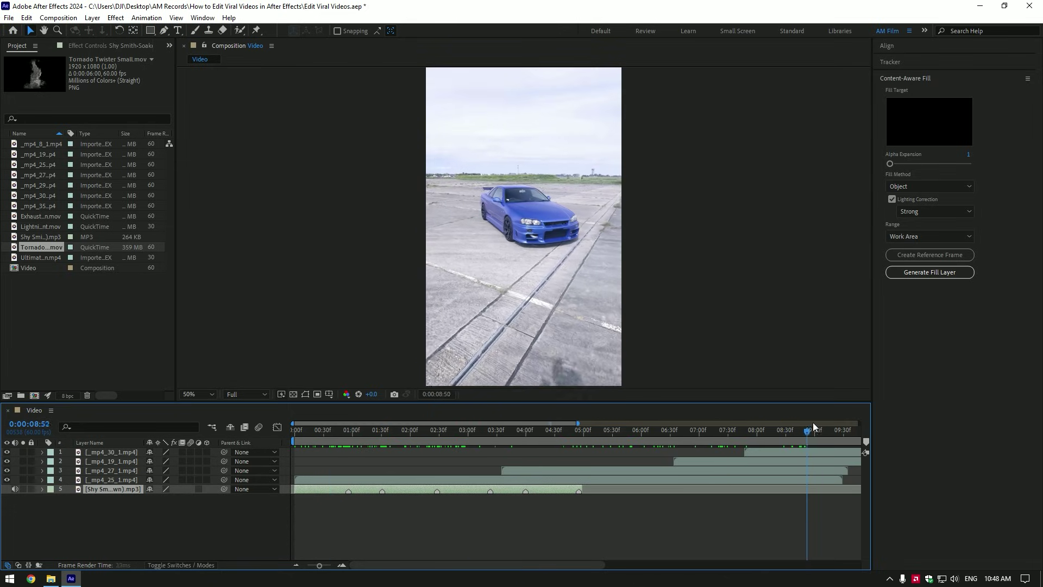
key(space)
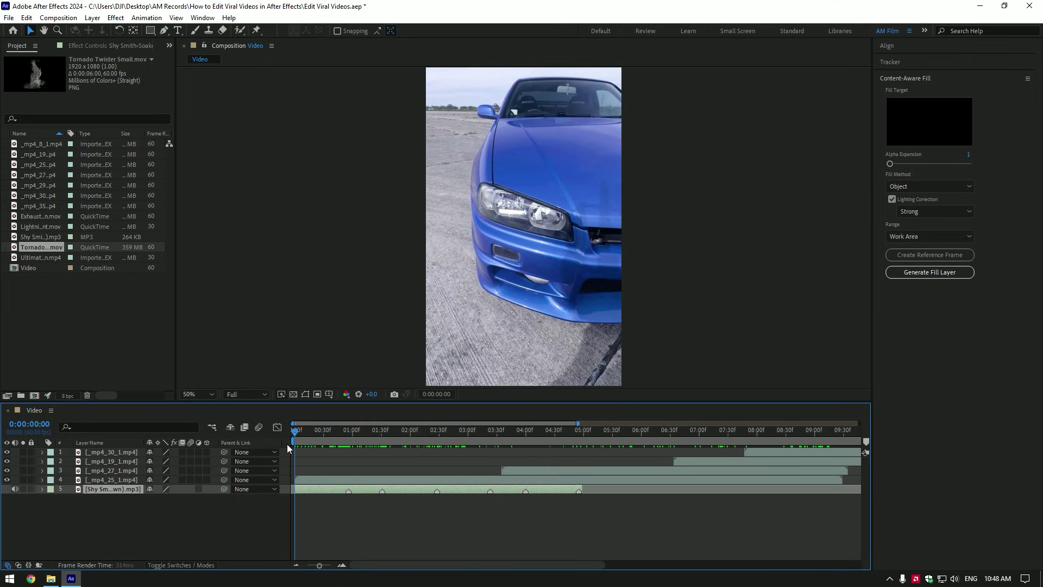
click(302, 480)
right_click(302, 481)
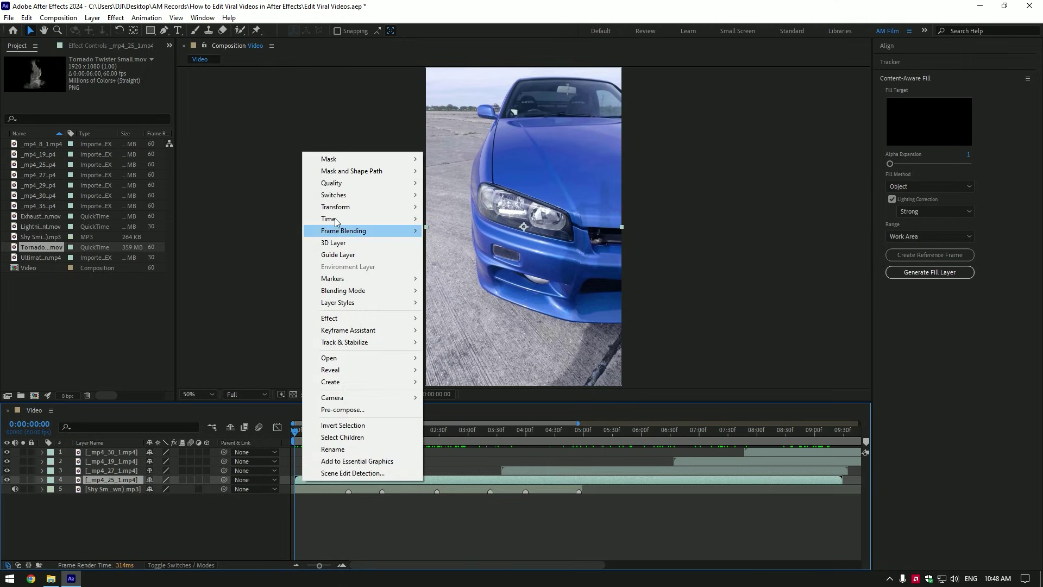
mouse_move(380, 219)
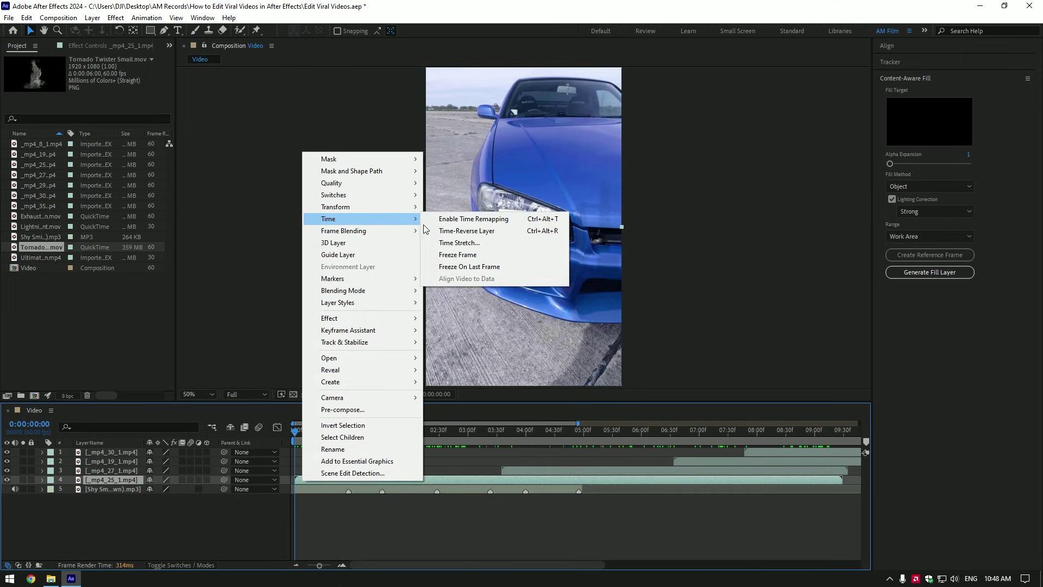
click(455, 220)
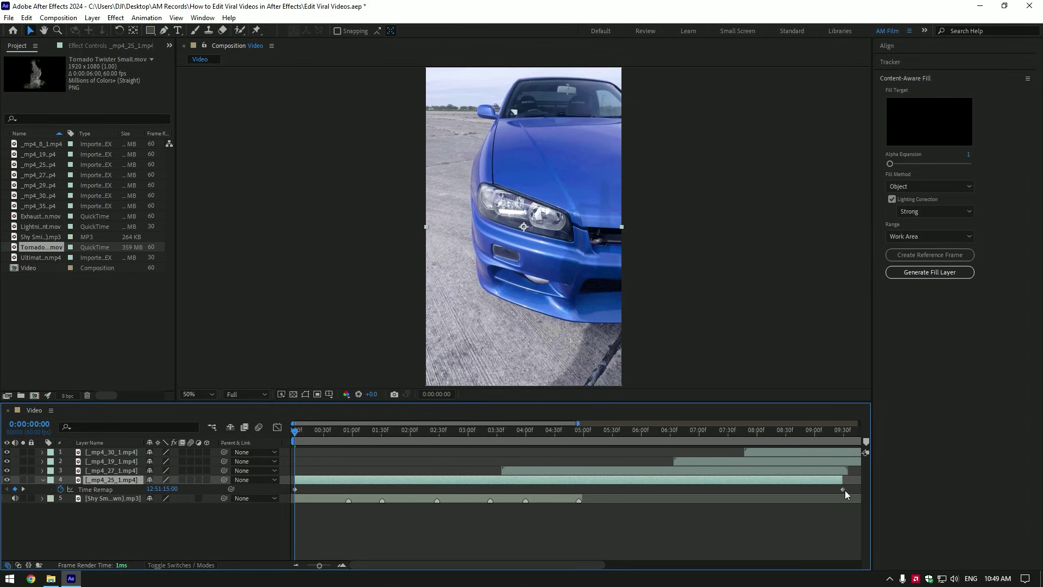
Set Time Remap keyframes at the clip's start and at 0:00:00:56.
key(space)
key(space)
drag(162, 489, 233, 486)
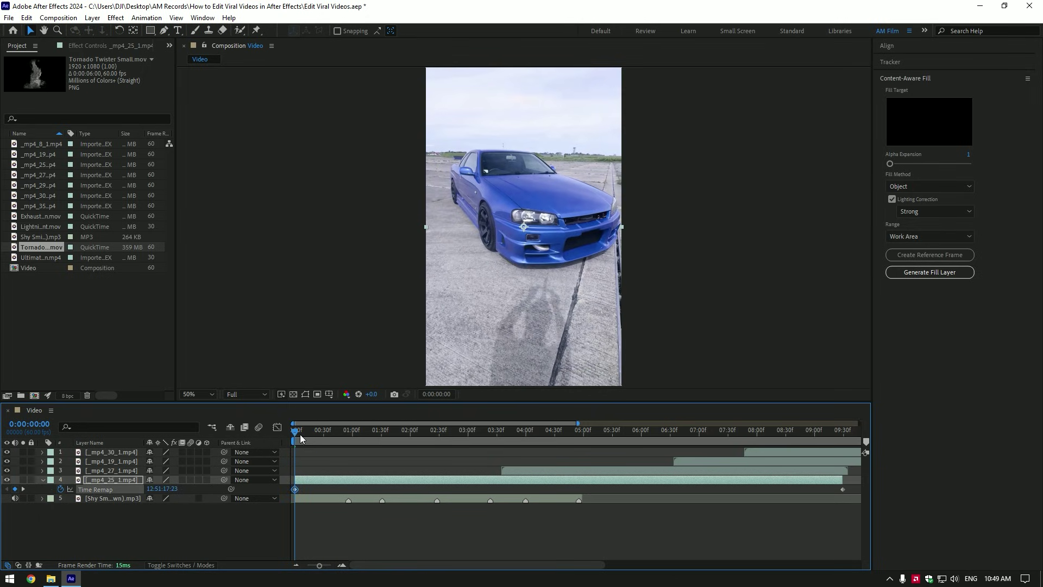
drag(296, 433, 350, 432)
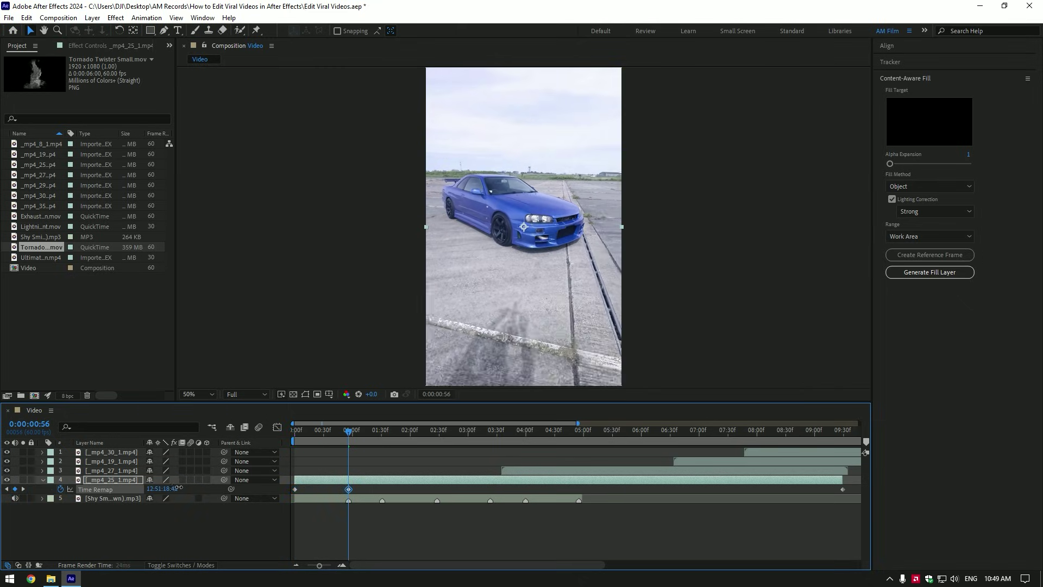
drag(159, 489, 225, 480)
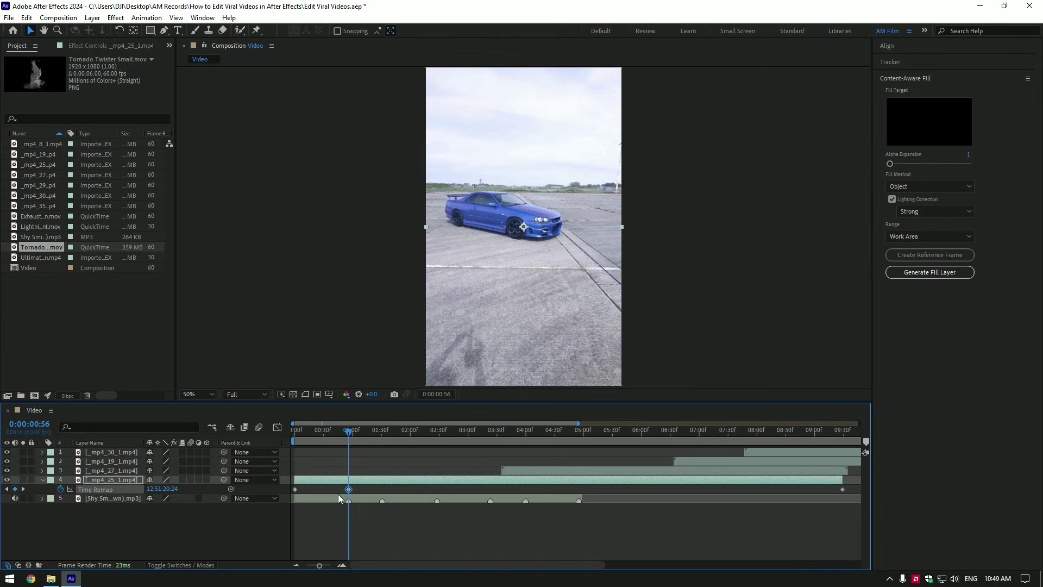
Split the clip at 0:00:00:56, delete the tail, and Easy Ease both keyframes.
key(ctrl+shift+d)
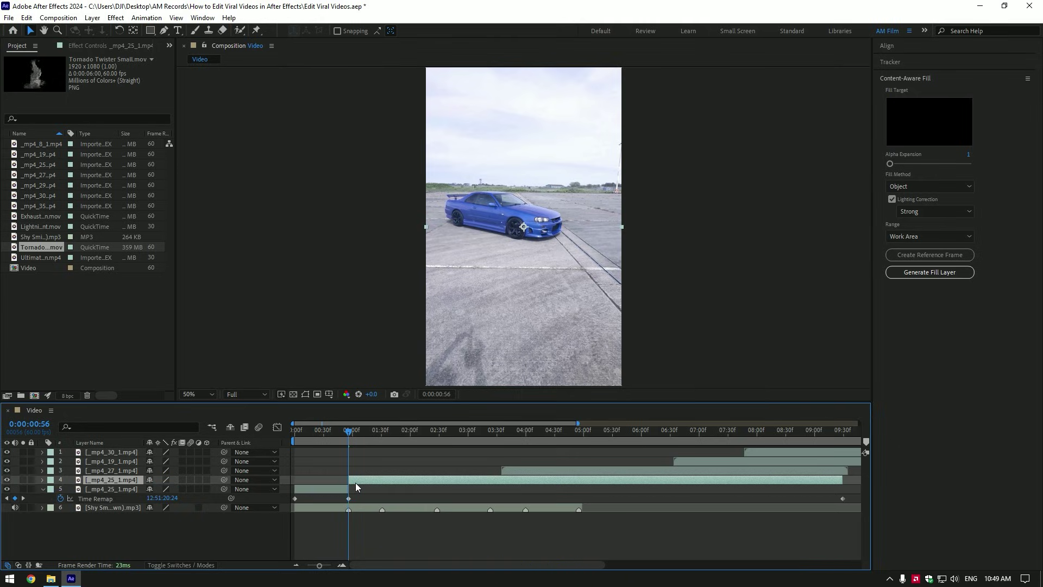
key(Delete)
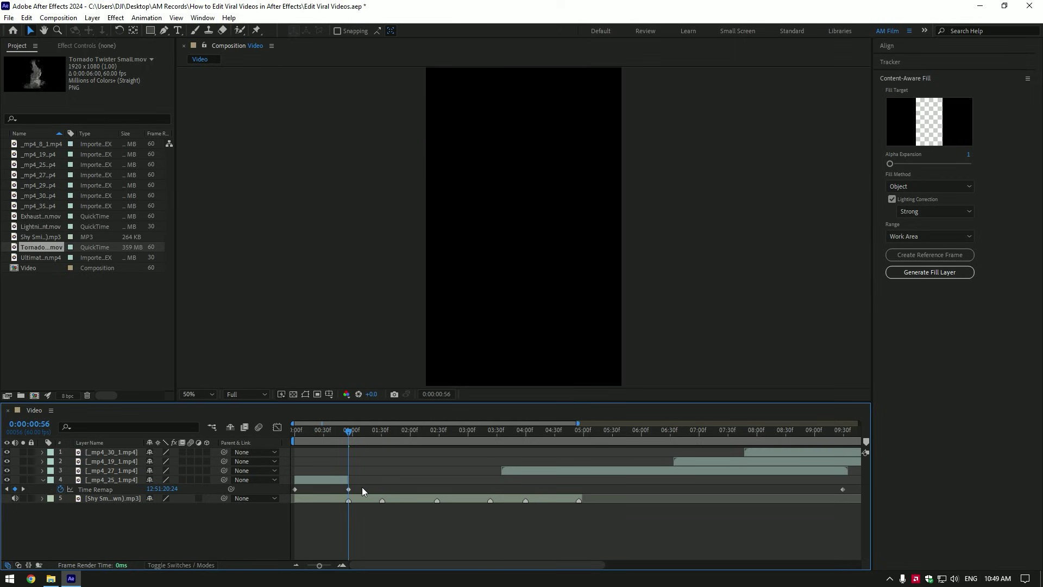
drag(362, 487, 289, 492)
key(Home)
key(F9)
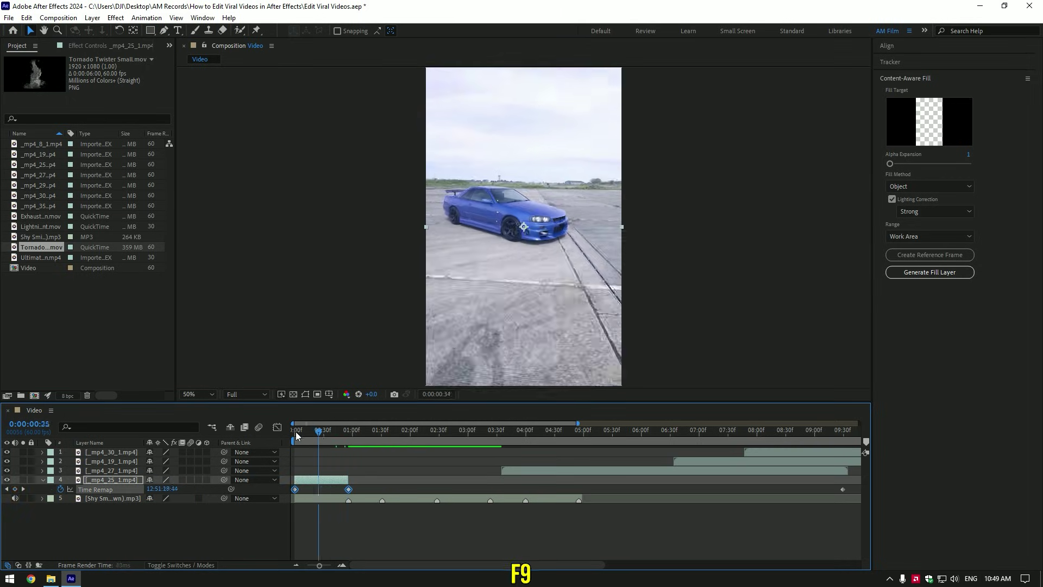
Drag the Time Remap value-graph handles into an S-curve, fast at both ends and slow in the middle.
click(341, 565)
click(277, 428)
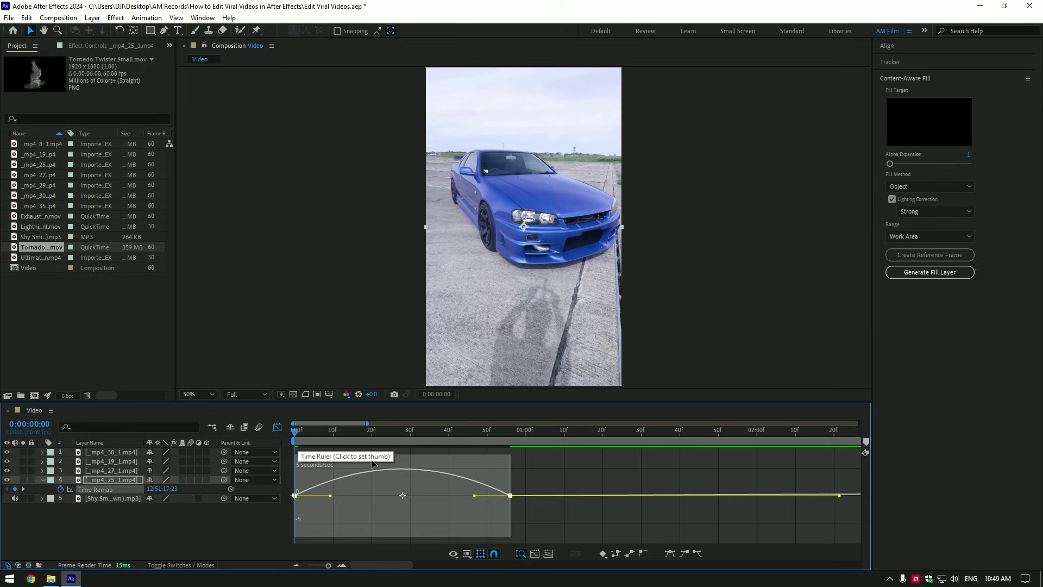
right_click(511, 478)
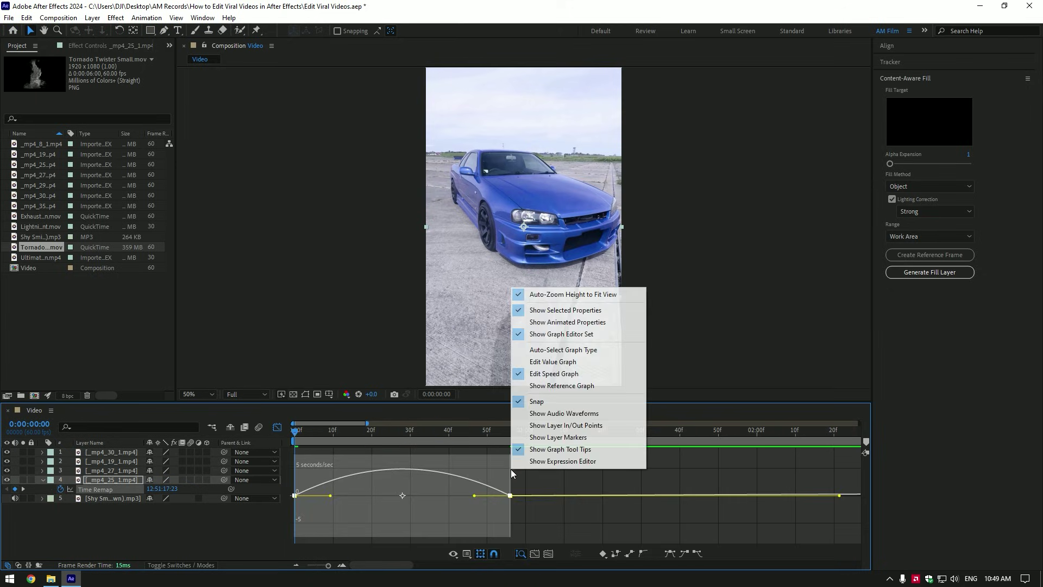
click(535, 367)
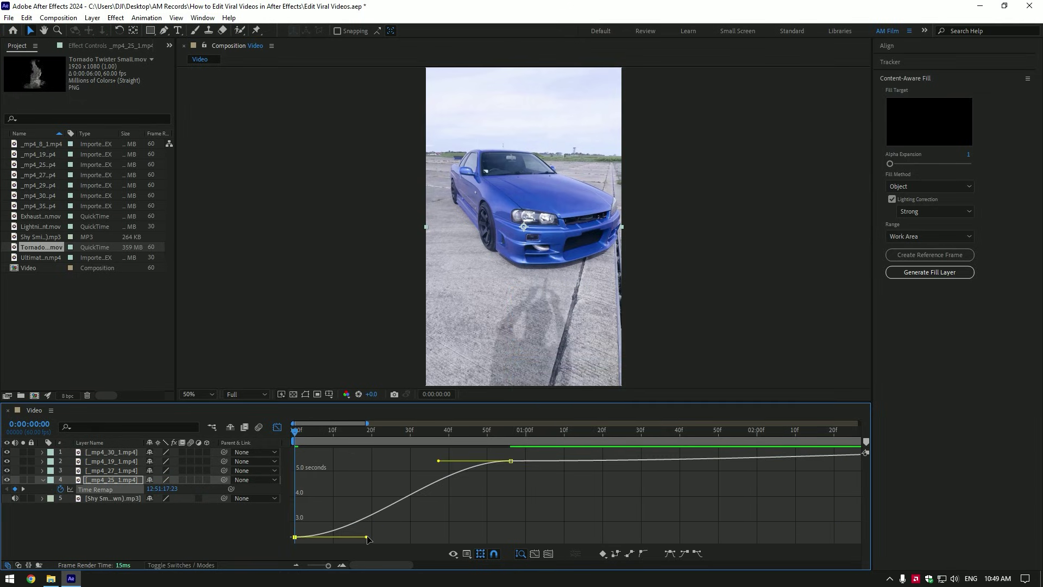
drag(368, 538, 344, 472)
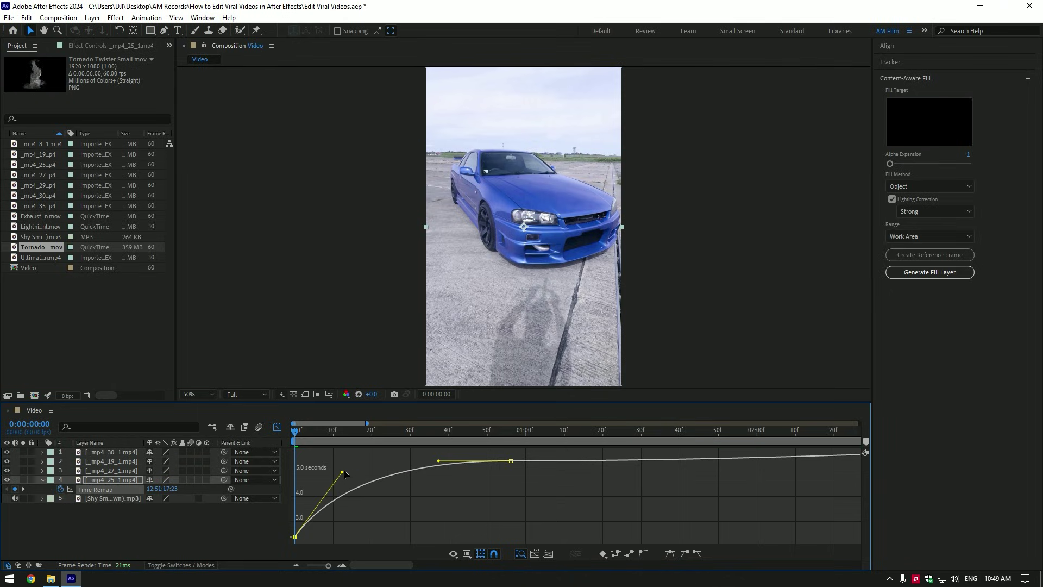
drag(438, 461, 481, 533)
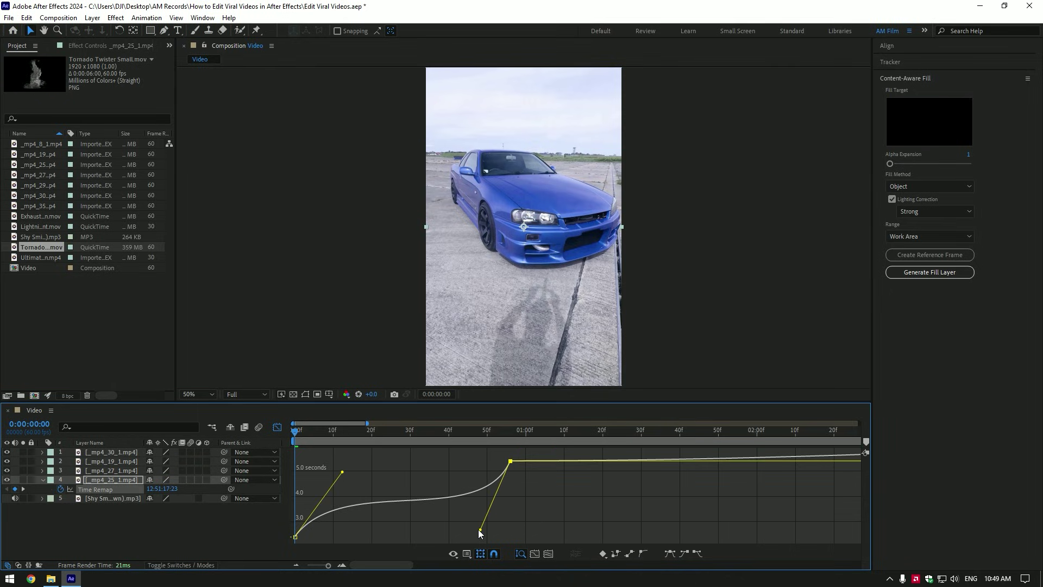
click(277, 428)
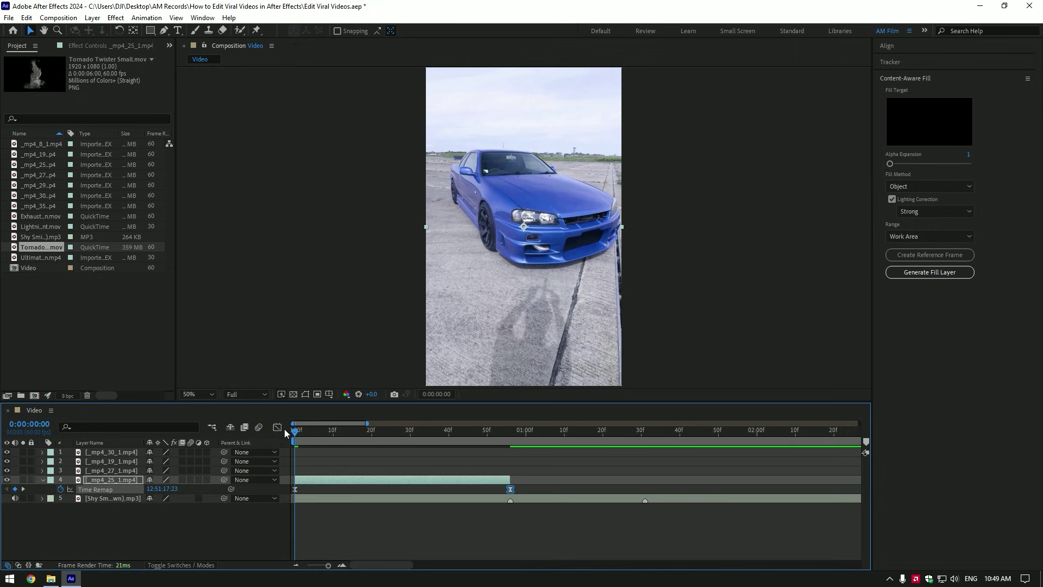
key(space)
key(space)
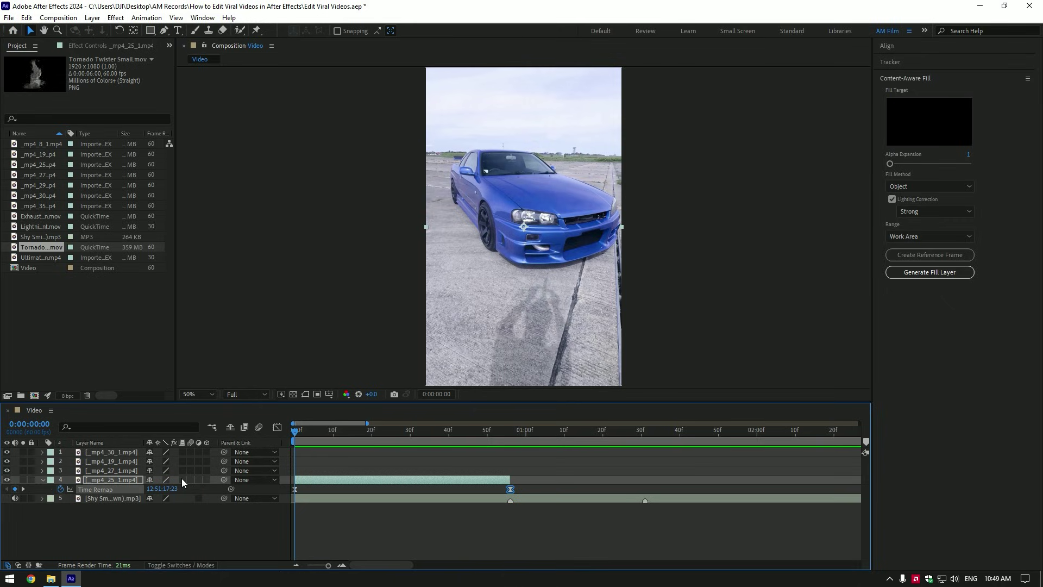
Turn on frame blending and move _mp4_27_1.mp4 to start right after the first clip.
click(182, 479)
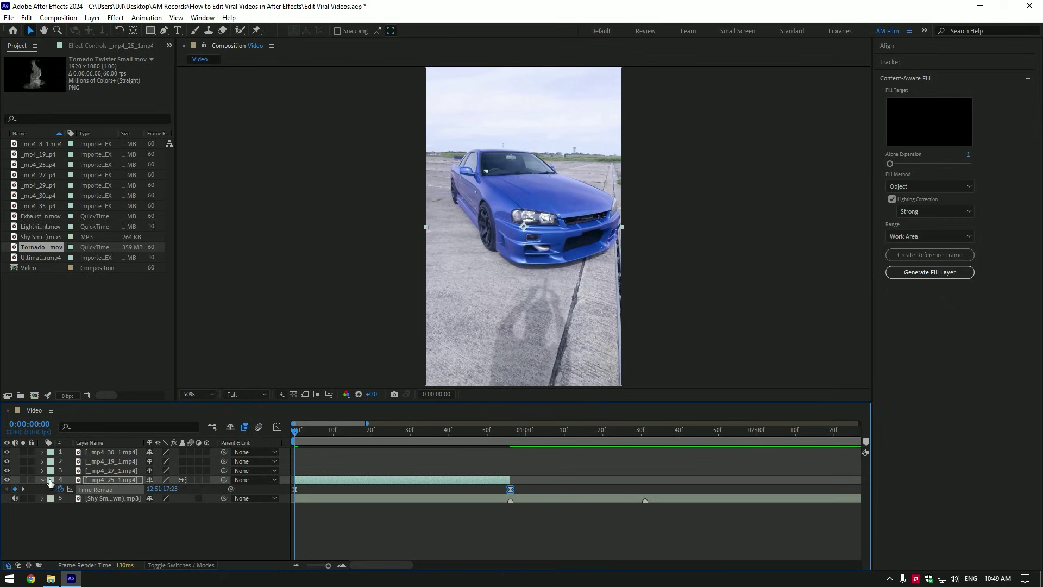
click(42, 480)
drag(327, 565, 318, 565)
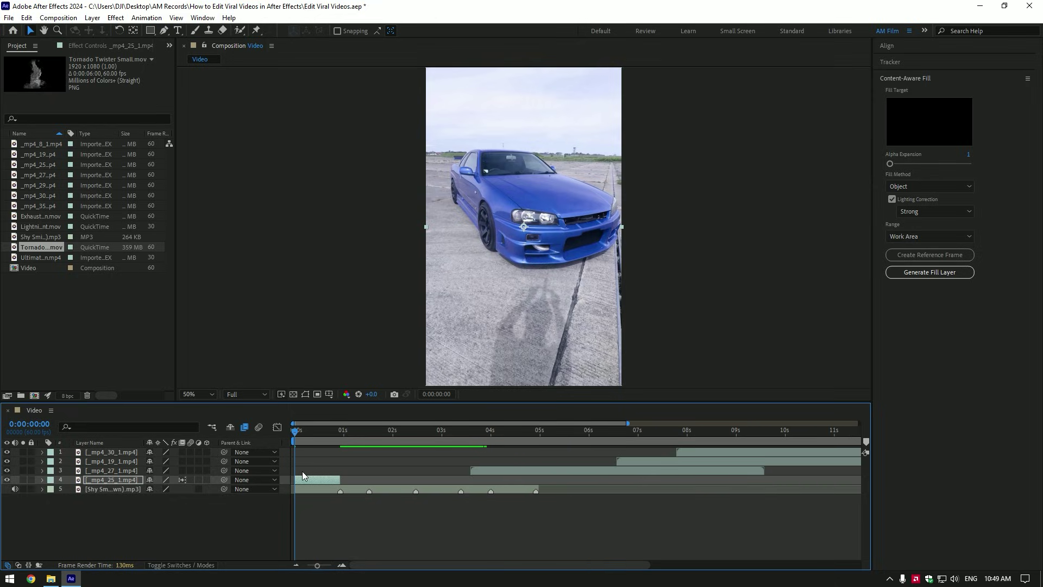
drag(511, 472, 380, 471)
Enable time remapping on _mp4_27_1.mp4 and retime its source frame at 0:00:00:56.
drag(361, 430, 341, 431)
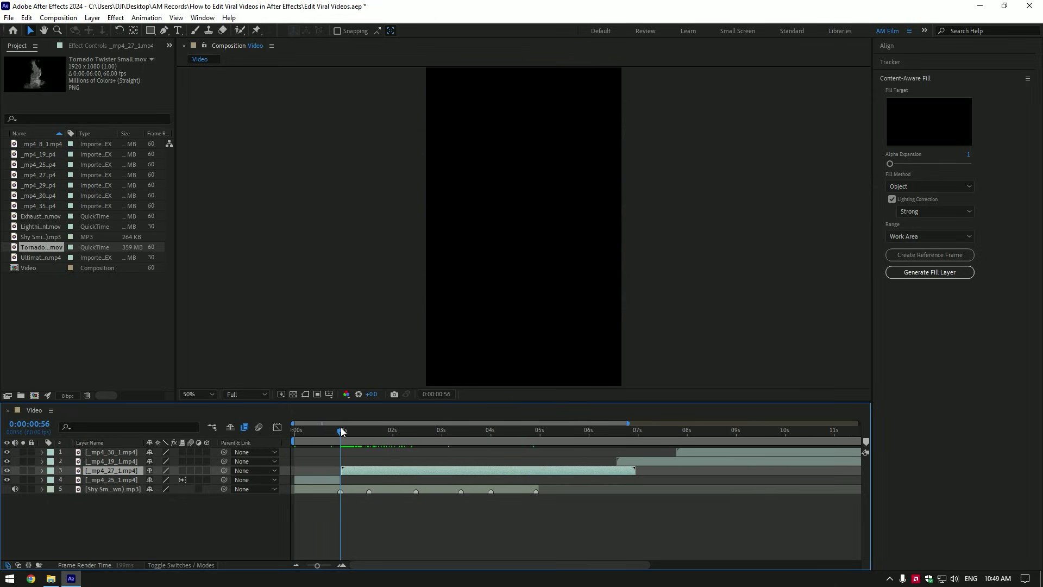
click(342, 565)
right_click(362, 472)
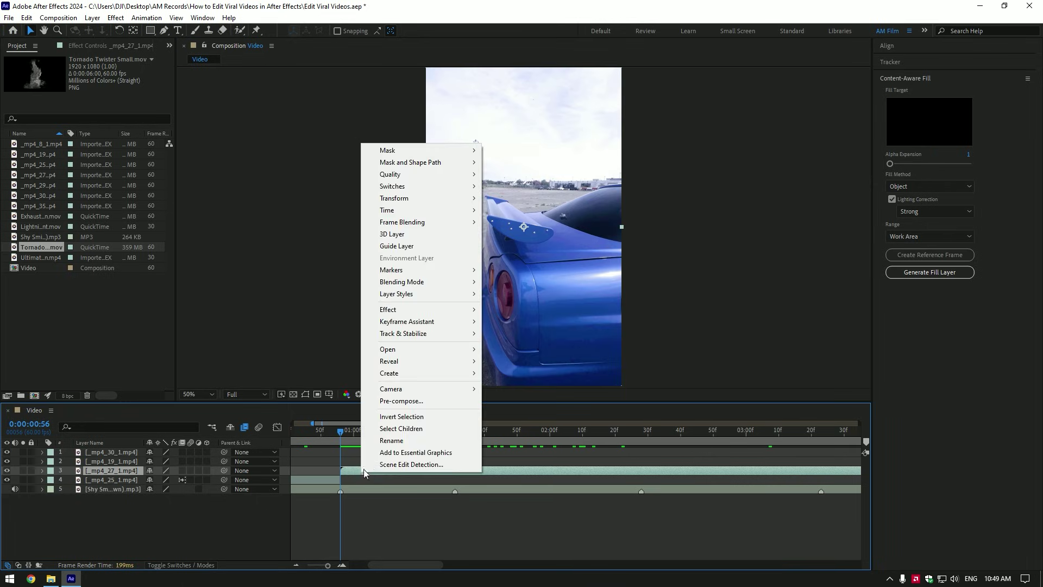
click(505, 215)
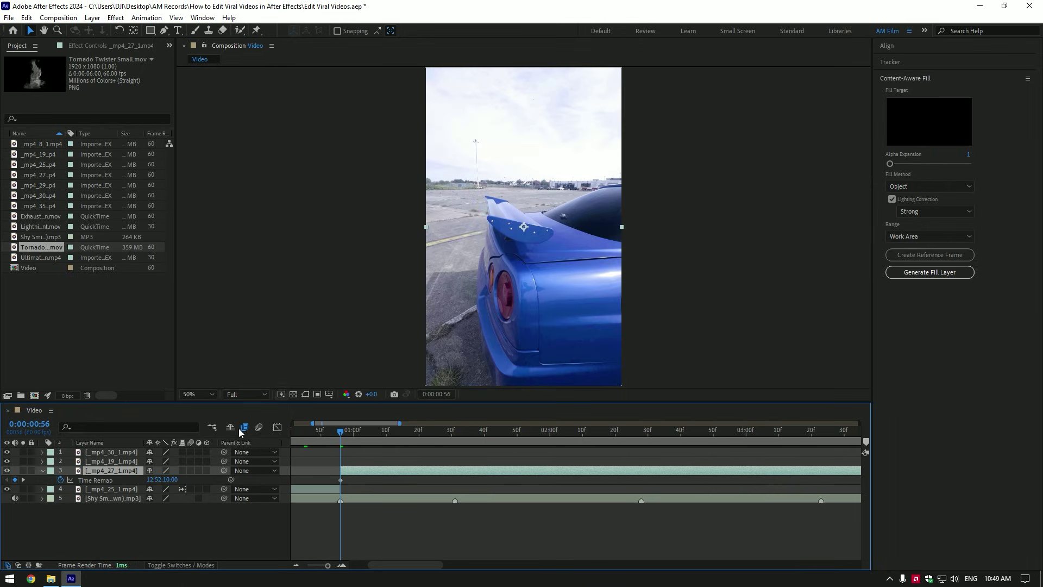
drag(166, 479, 238, 478)
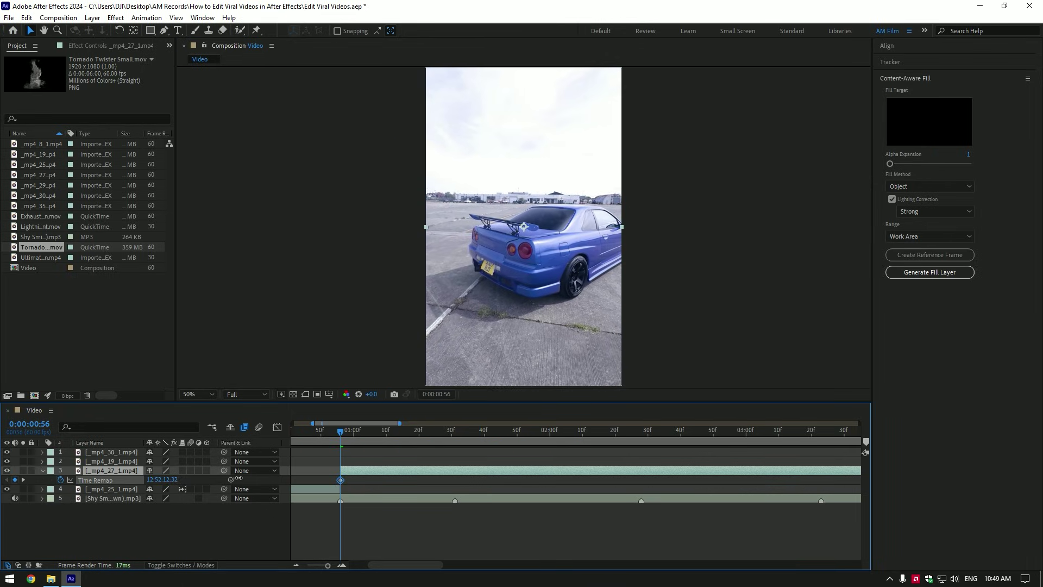
drag(358, 435, 455, 439)
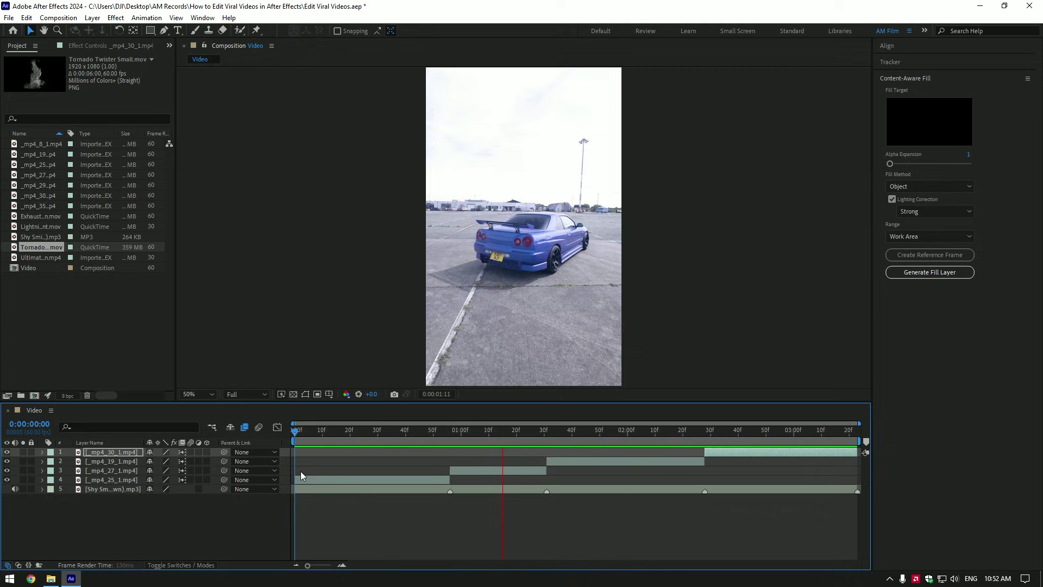
key(space)
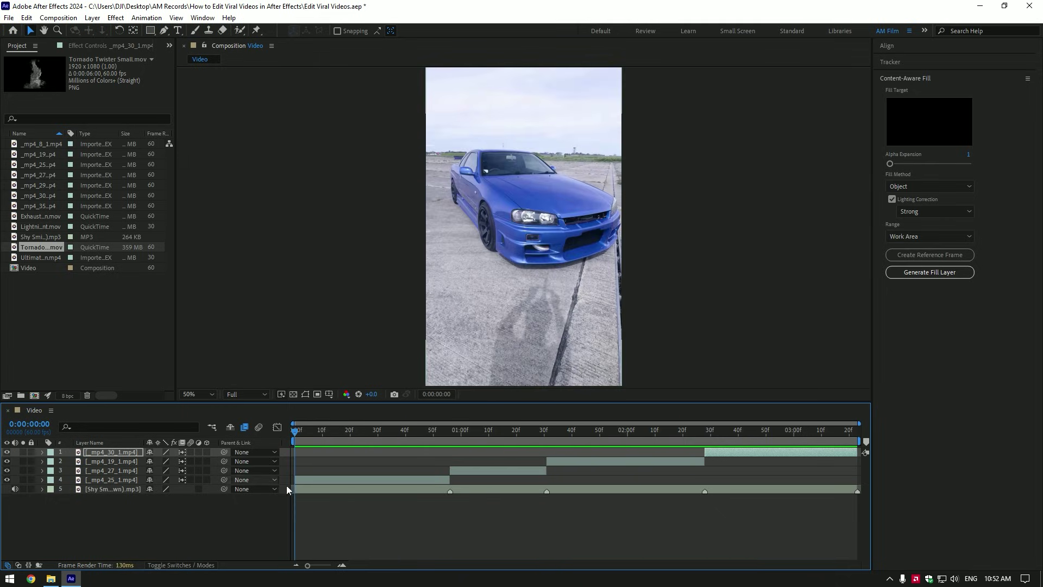
Pre-compose the _mp4_25_1.mp4 layer, moving all attributes, into a composition named 1.
right_click(321, 478)
click(359, 407)
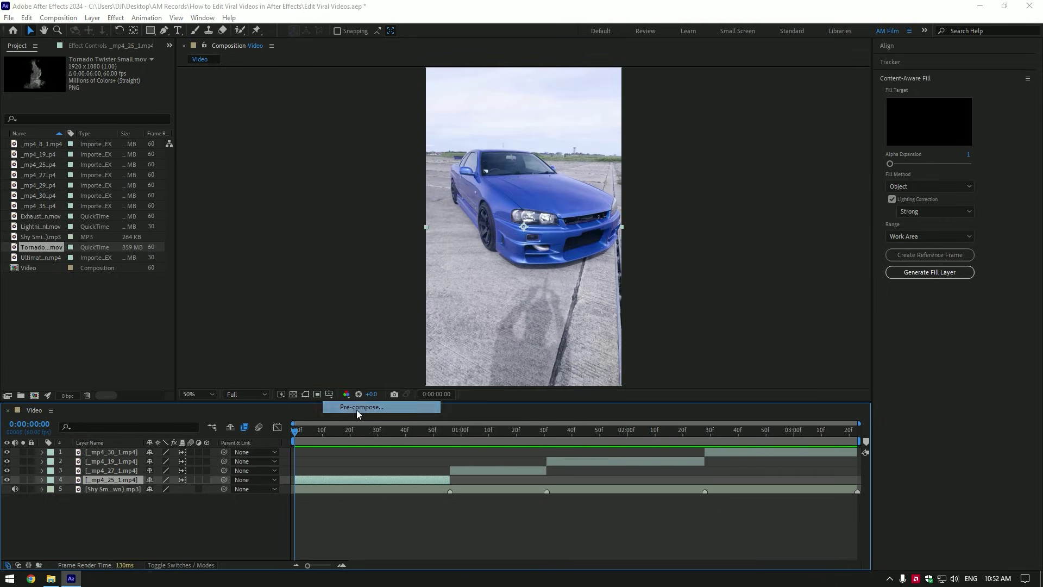
click(424, 297)
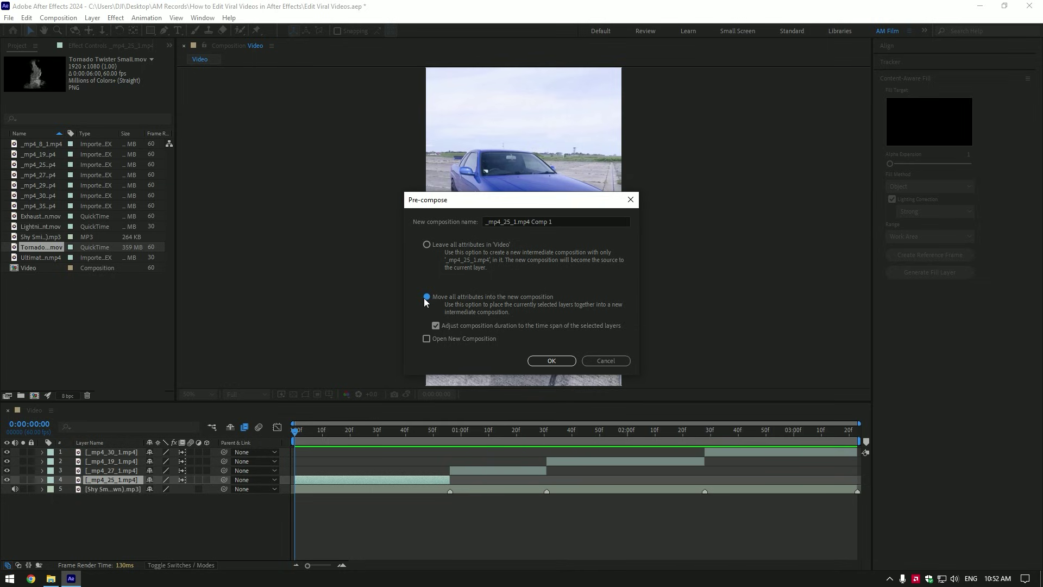
click(567, 222)
text(1)
click(543, 362)
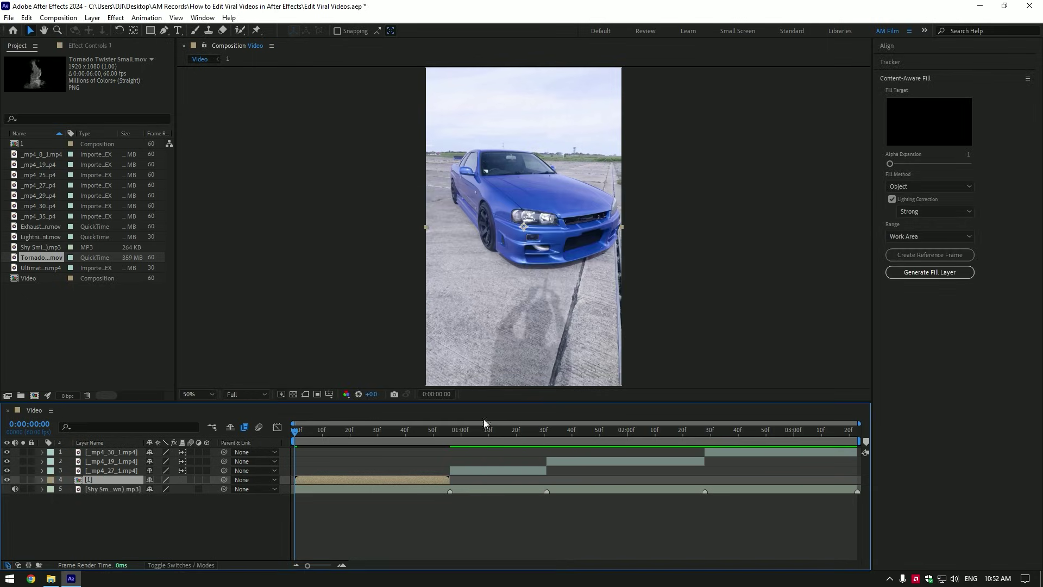
Pre-compose the next two clip layers up as 2 and 3.
key(ctrl+Up)
key(ctrl+shift+c)
text(2)
key(Return)
key(ctrl+Up)
key(ctrl+shift+c)
text(3)
key(Return)
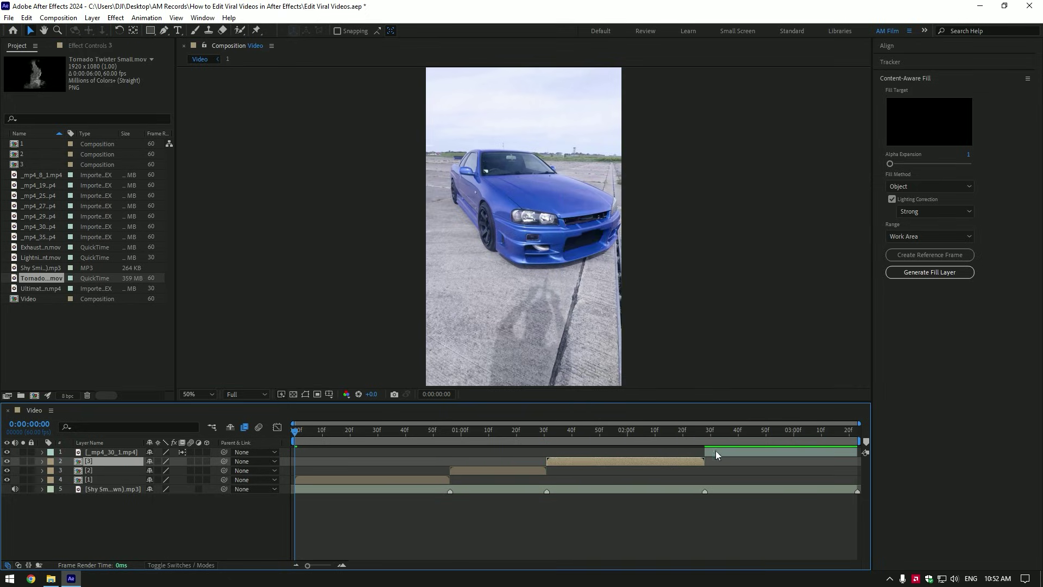
Pre-compose the last clip as 4, then select precomp layer [1].
key(ctrl+Up)
key(ctrl+shift+c)
text(4)
key(Return)
drag(559, 431, 276, 434)
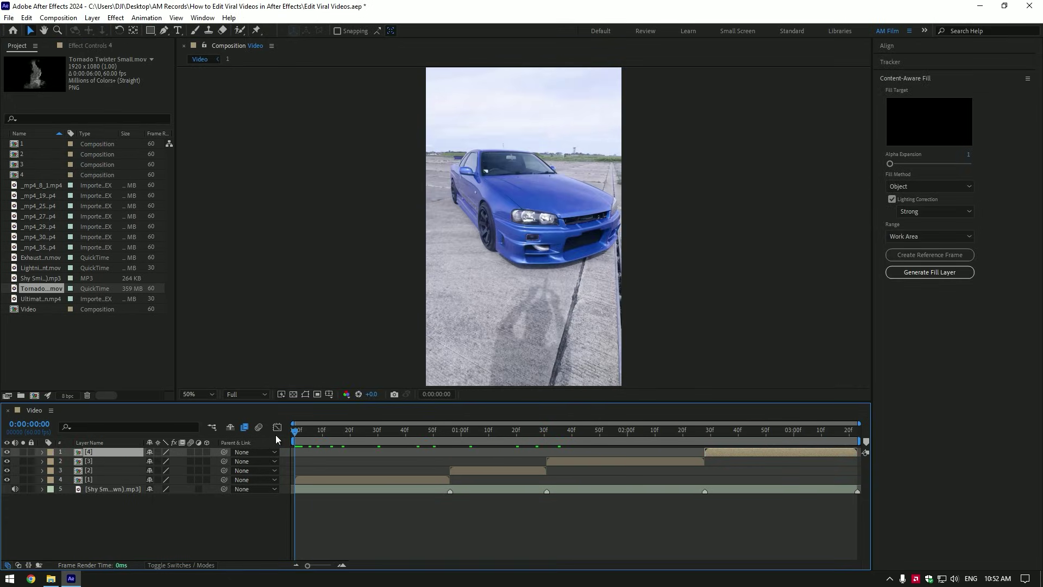
click(348, 478)
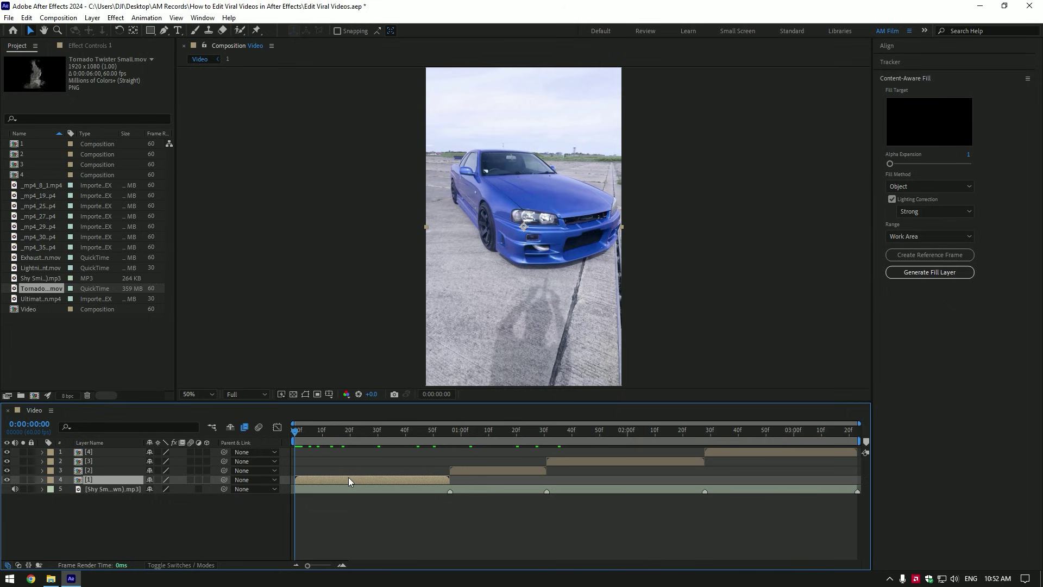
Add a Track Motion tracker to clip 1 and place Track Point 1 on the horizon.
click(890, 61)
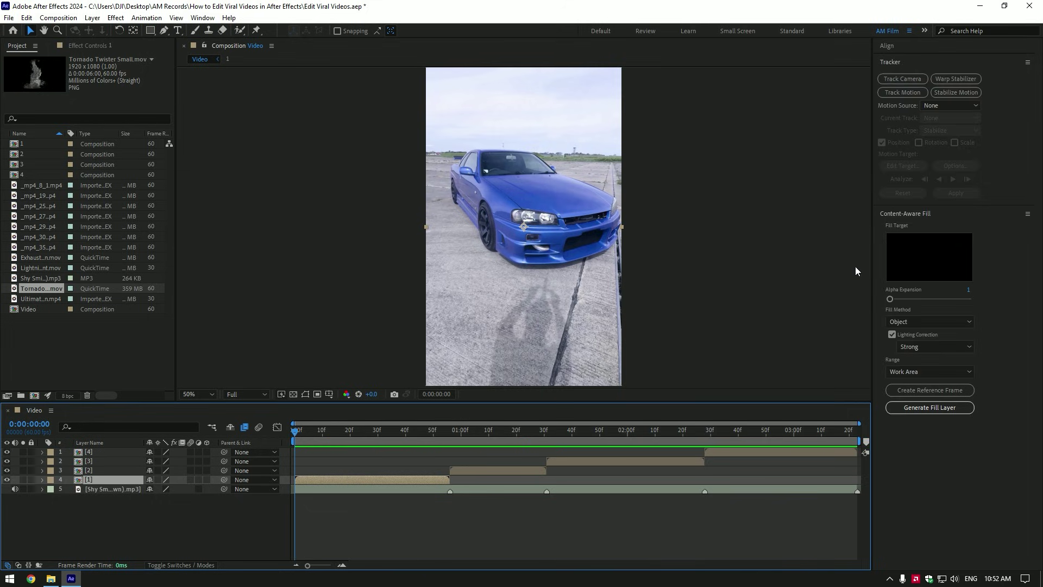
click(899, 93)
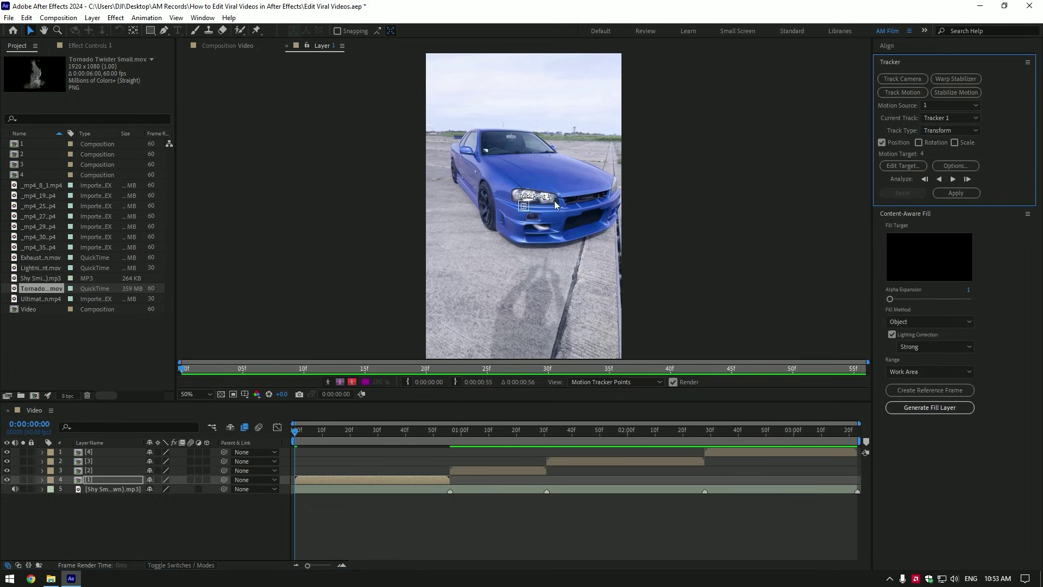
scroll(554, 200, up, 2)
drag(566, 146, 574, 177)
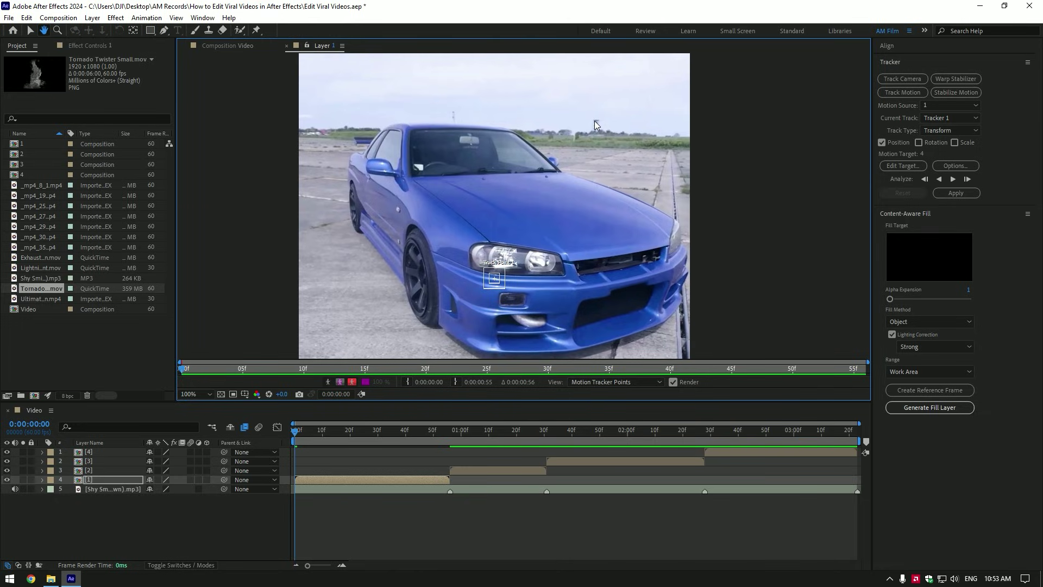
key(v)
drag(496, 274, 665, 179)
Set the tracker to RGB with Adapt Feature on every frame, then analyze forward.
scroll(598, 111, up, 2)
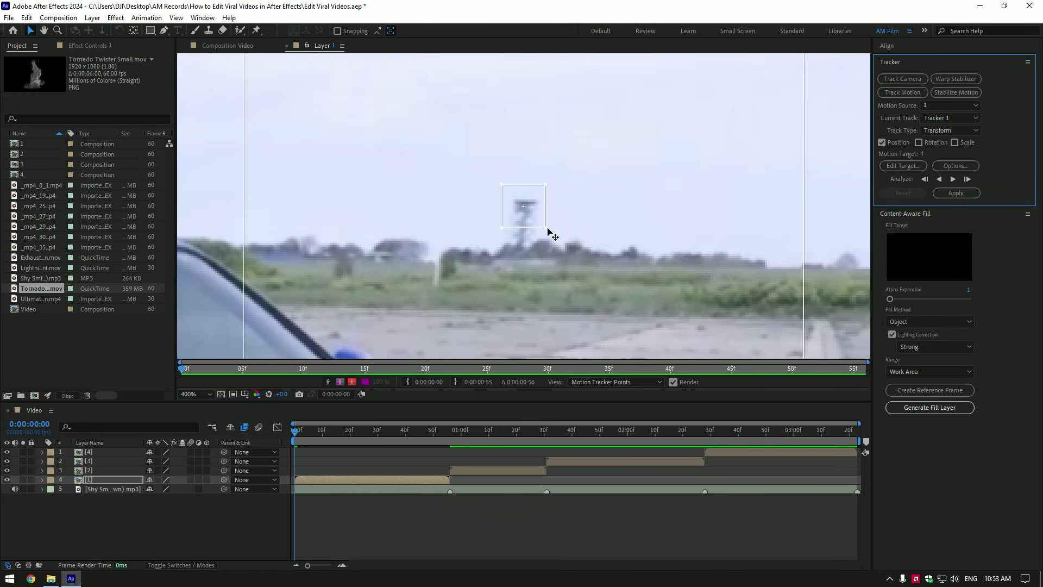
scroll(540, 220, down, 4)
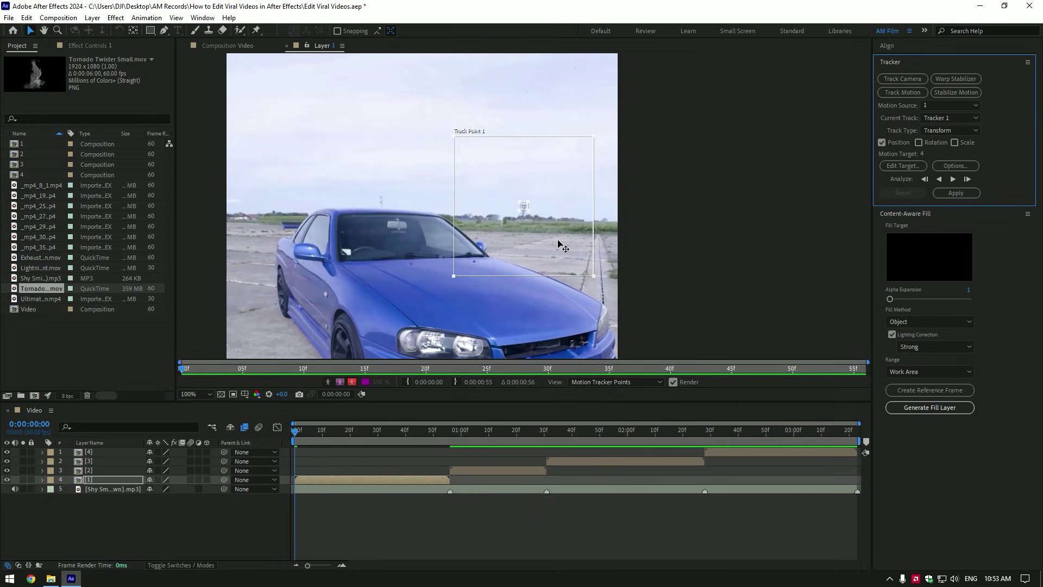
click(946, 167)
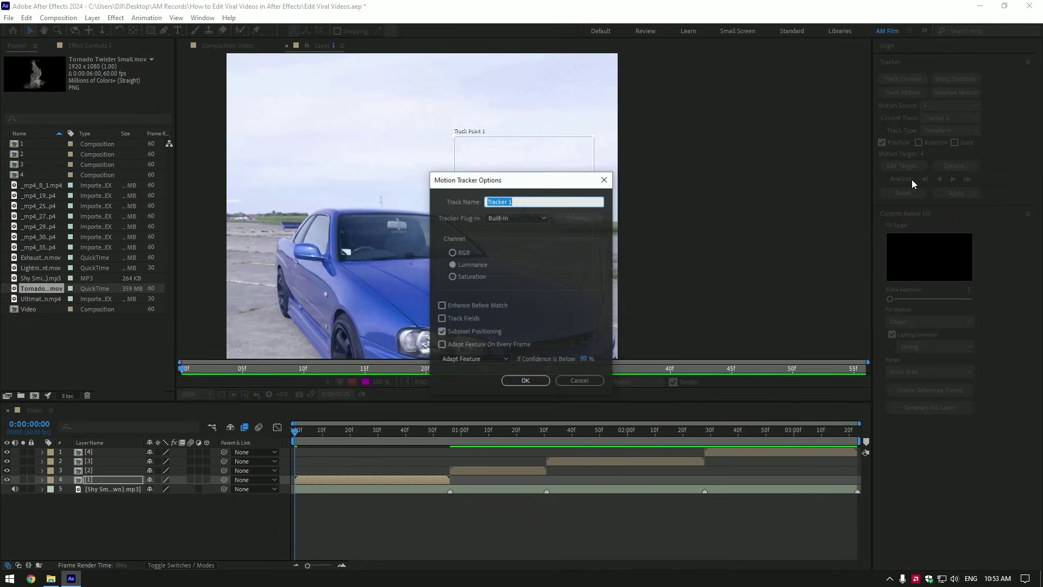
click(459, 256)
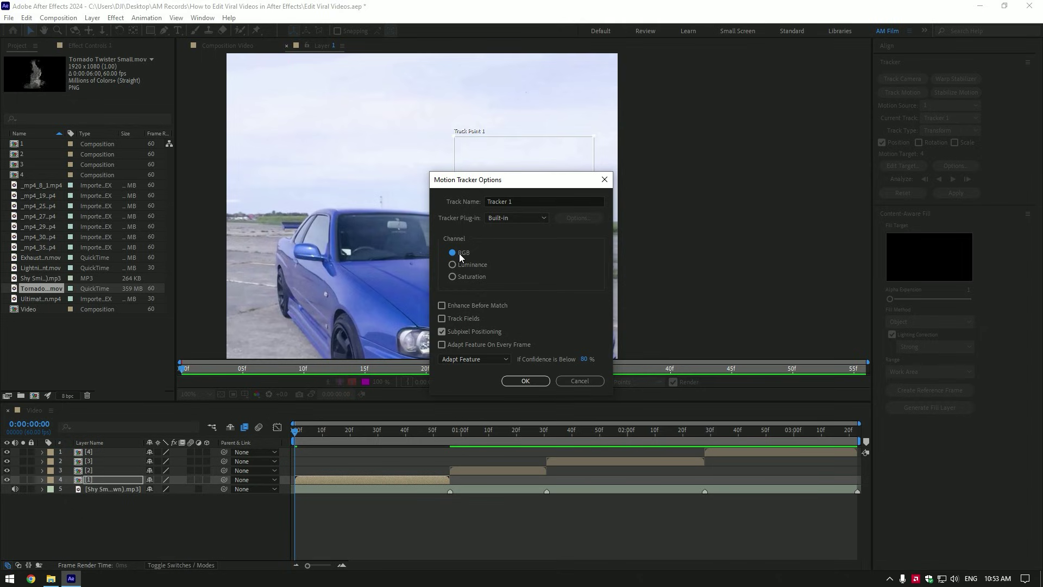
click(458, 344)
click(525, 381)
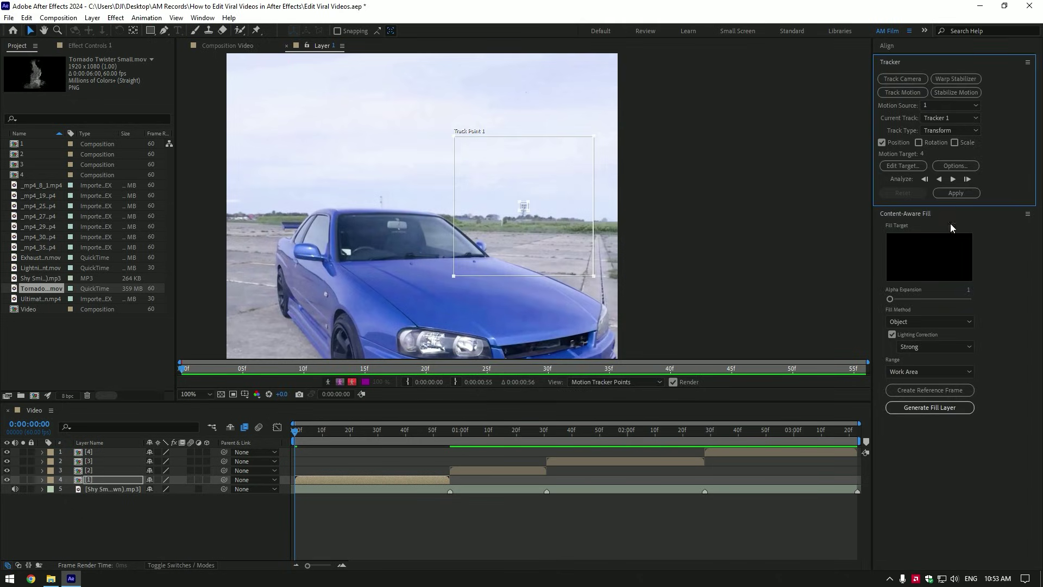
click(953, 179)
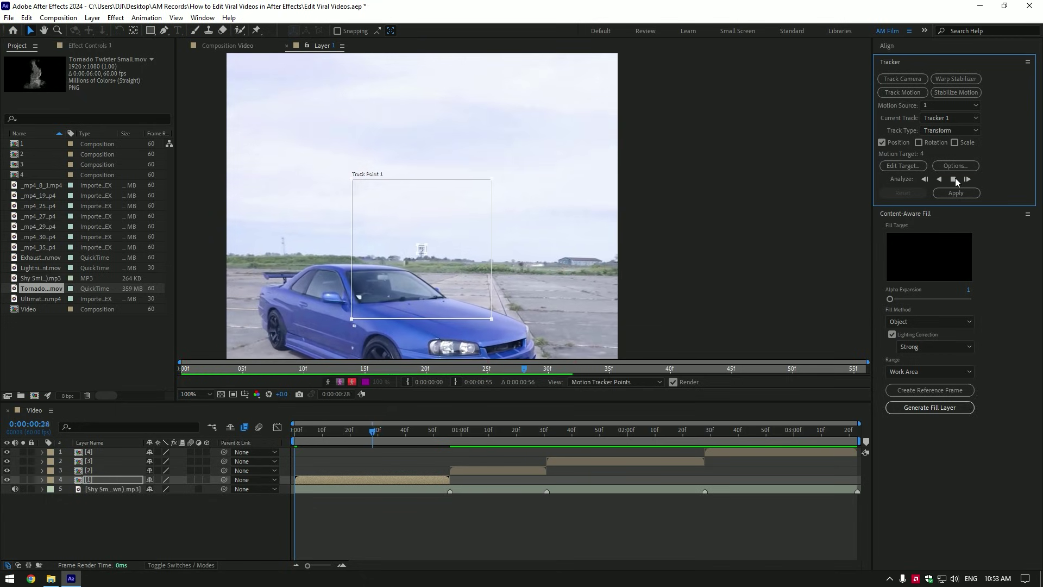
Add a Null Object and trim its out-point to end with clip 1.
right_click(101, 517)
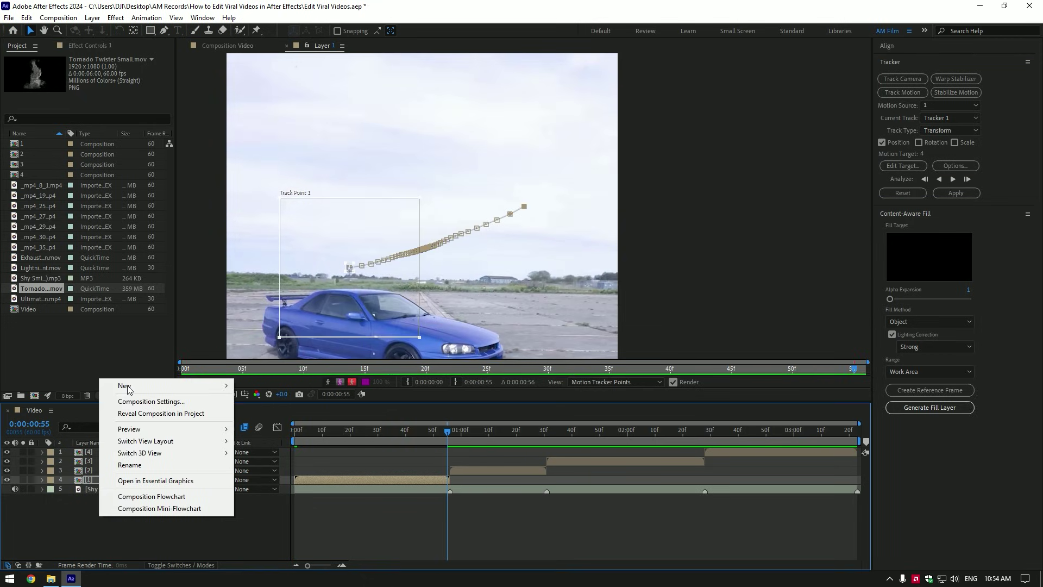
mouse_move(129, 385)
click(282, 450)
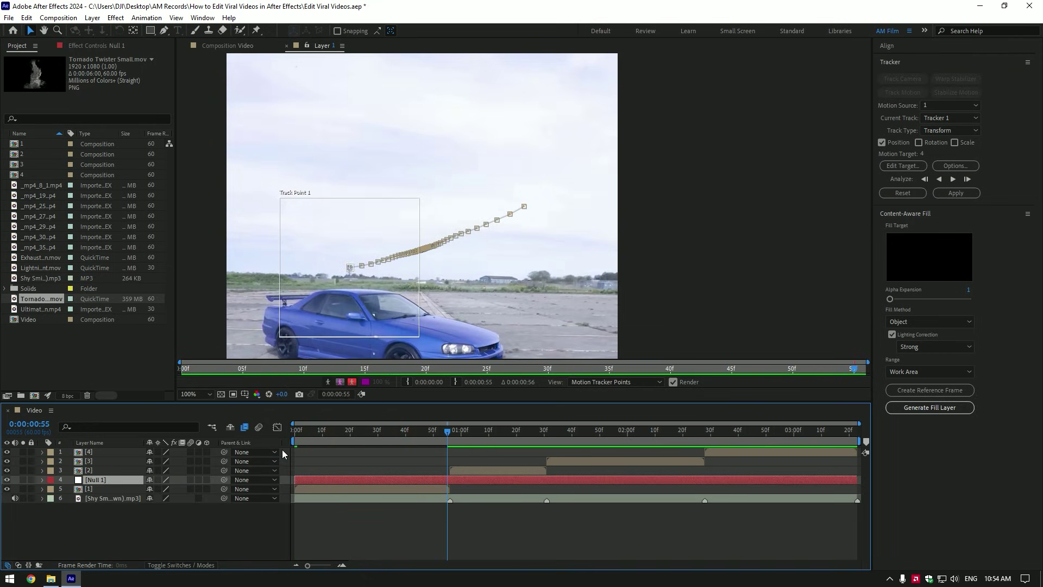
drag(857, 480, 449, 508)
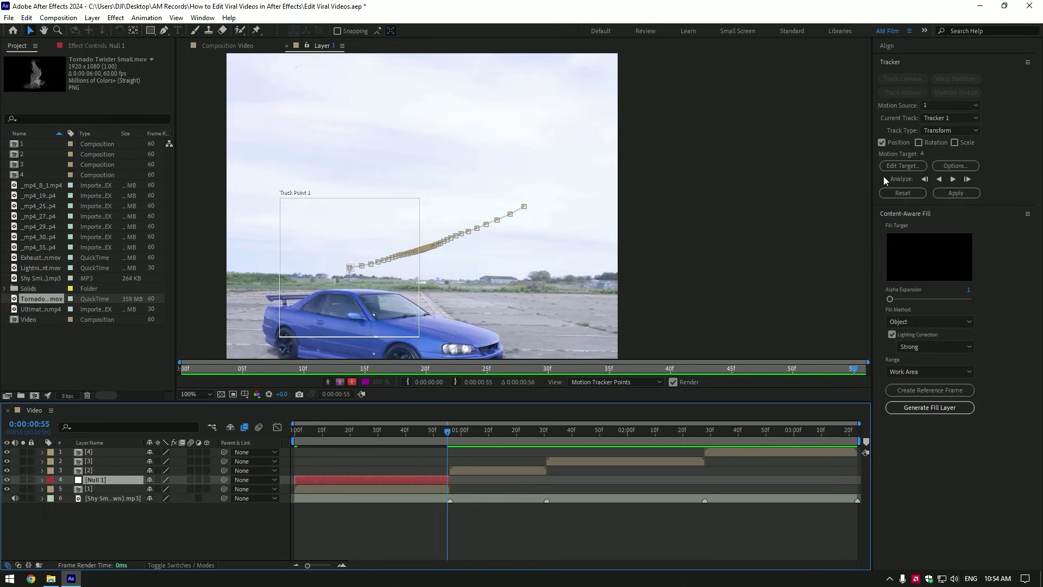
Target Tracker 1 to Null 1 and apply the track in X and Y.
click(902, 165)
click(526, 276)
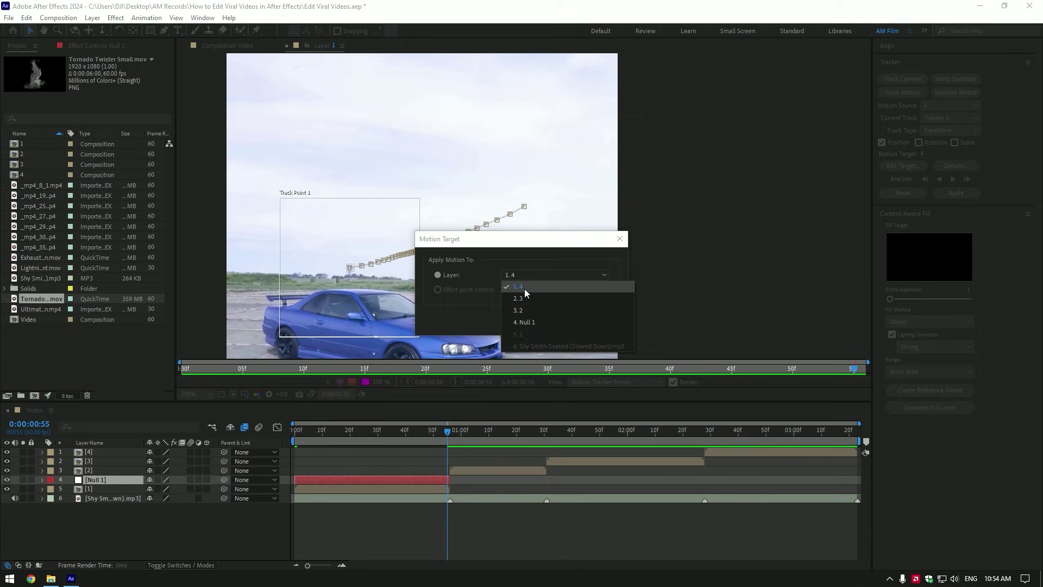
click(556, 321)
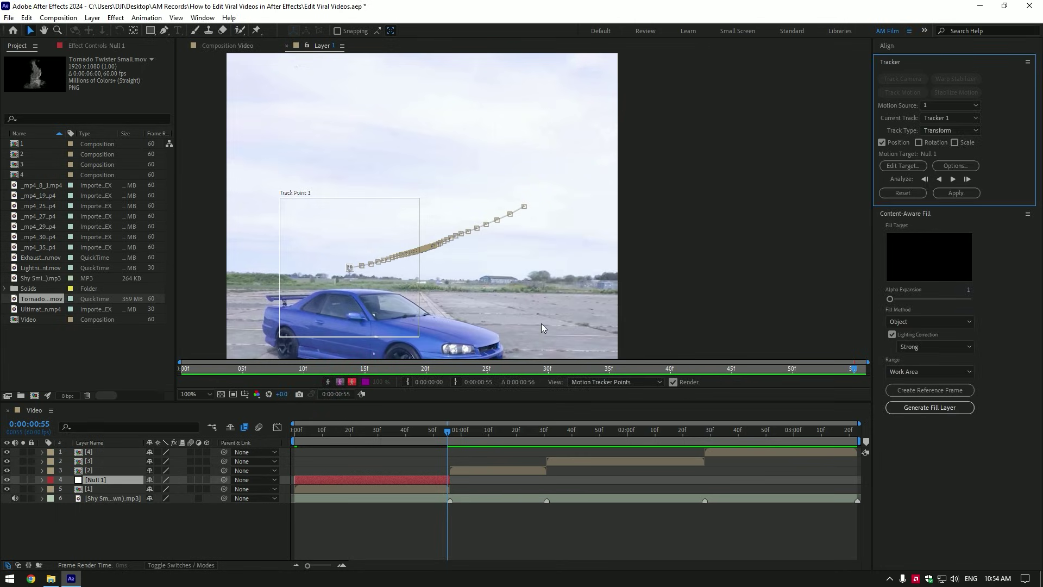
click(956, 194)
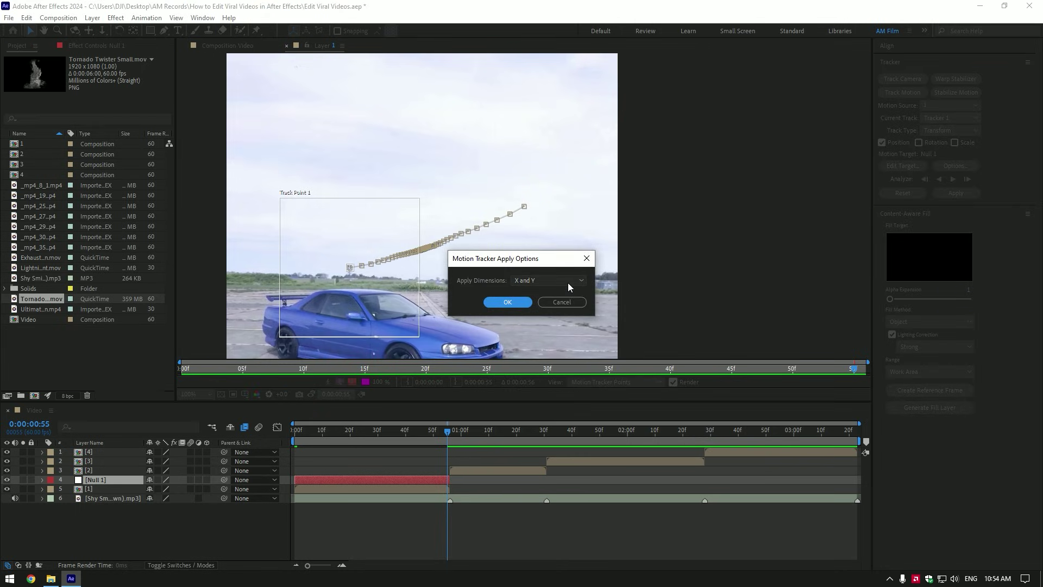
click(568, 282)
click(559, 291)
click(506, 302)
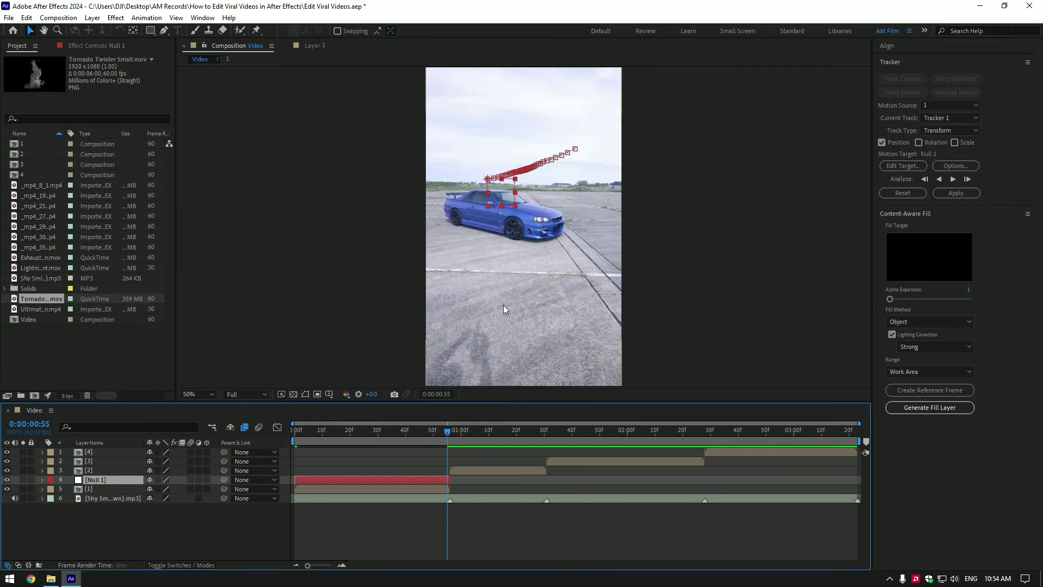
Add the Tornado clip and trim it to end with the first clip.
drag(411, 432, 295, 432)
drag(34, 300, 87, 476)
drag(317, 433, 295, 443)
key(ctrl+shift+d)
key(Delete)
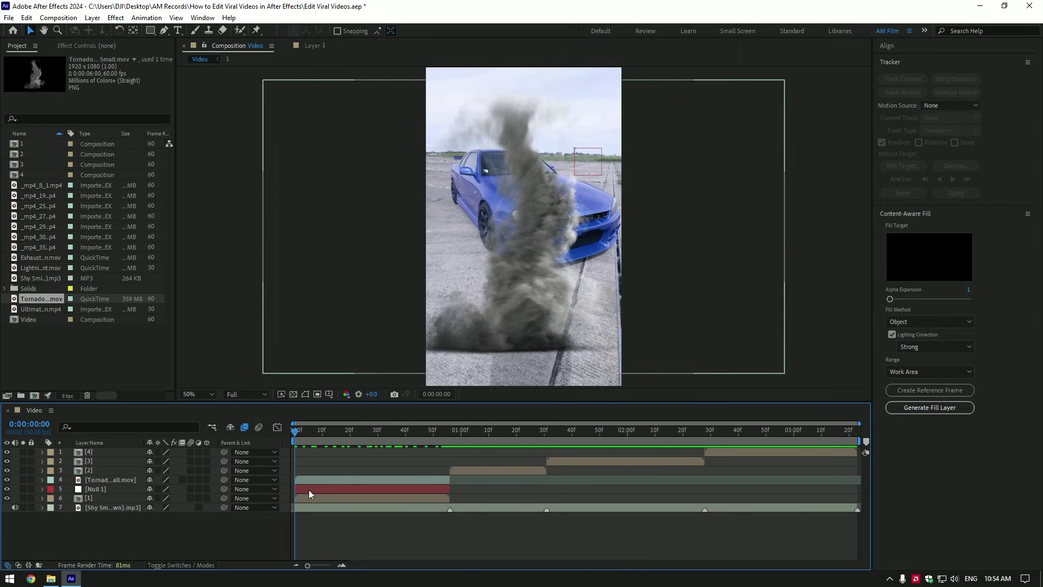
Parent the Tornado layer to Null 1, make it 3D, and raise it in frame.
click(314, 481)
drag(224, 480, 98, 489)
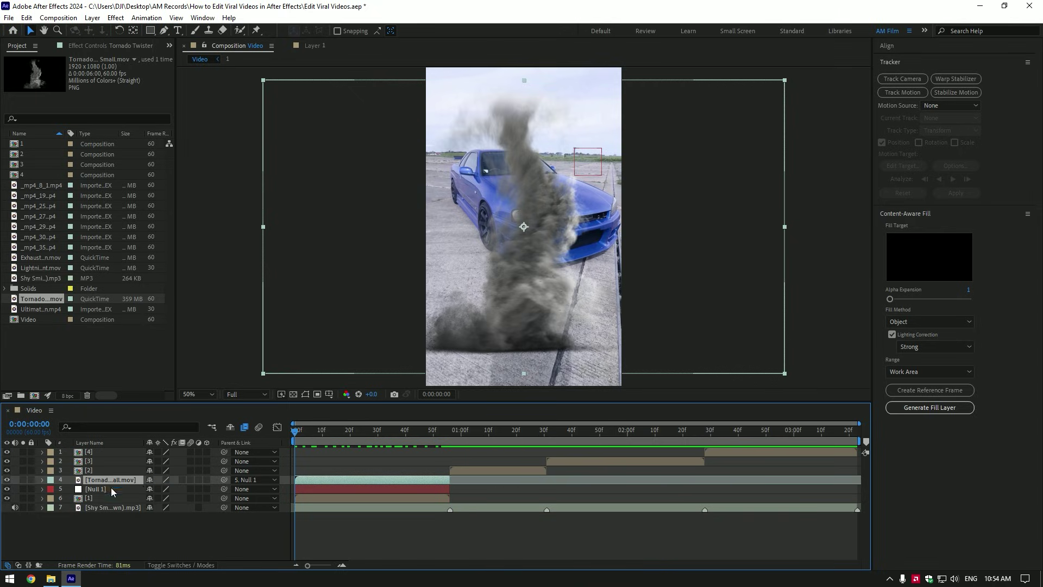
click(207, 480)
key(comma)
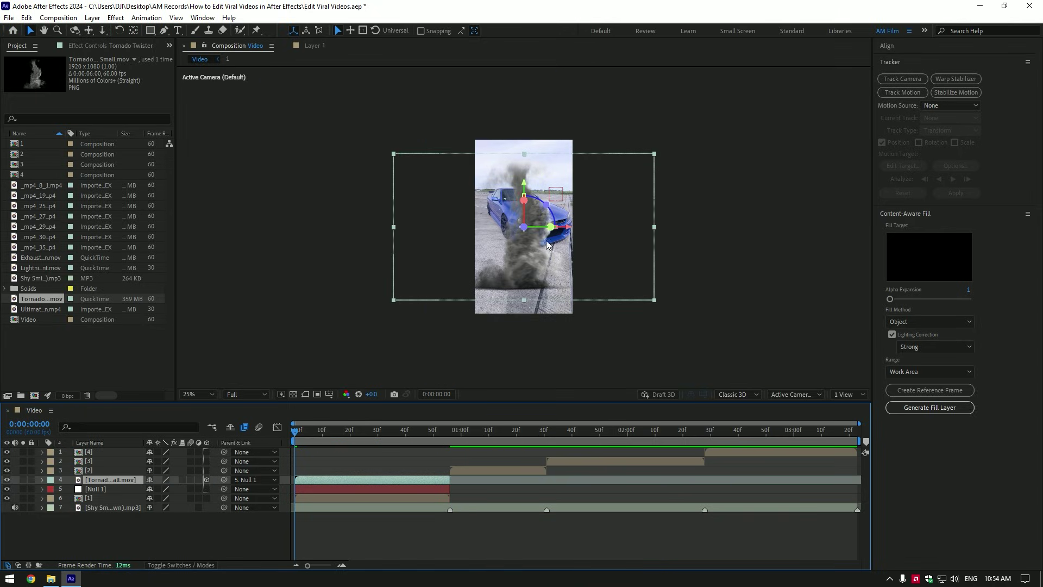
drag(560, 233, 594, 148)
Scale the smoke to 49% and set it down on the horizon.
key(s)
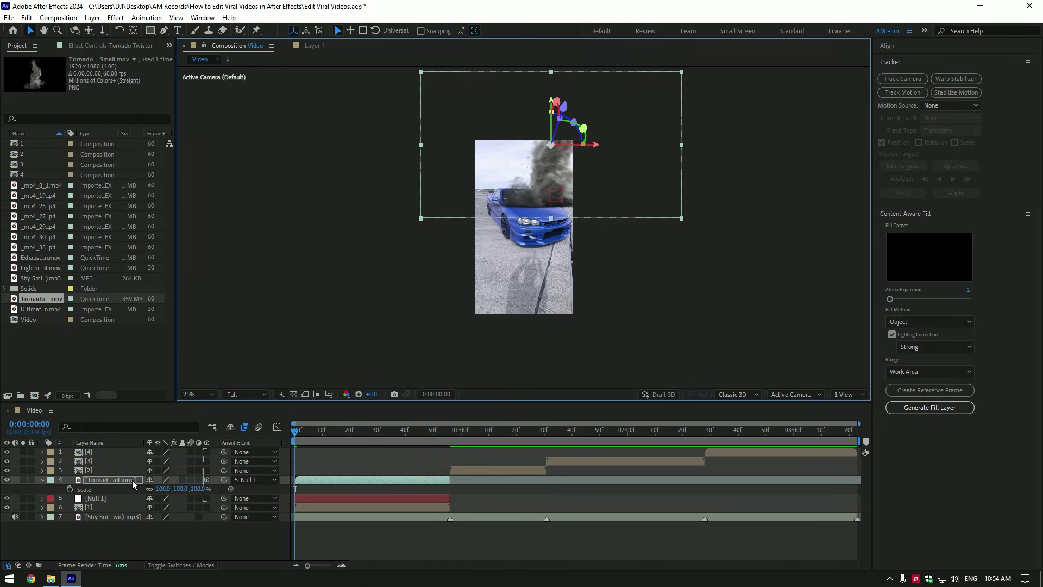
drag(168, 491, 140, 492)
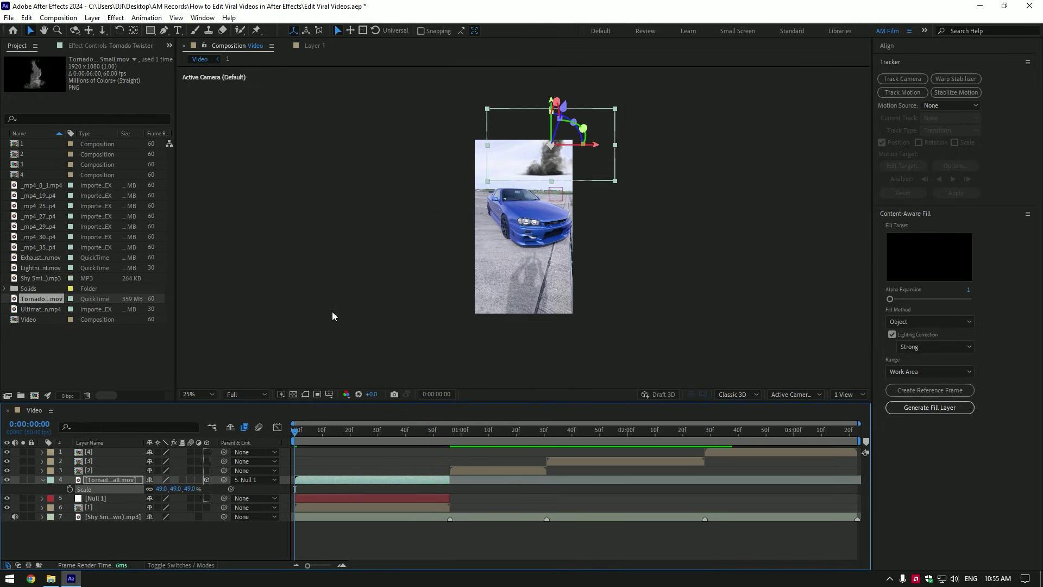
drag(550, 104, 551, 129)
key(.)
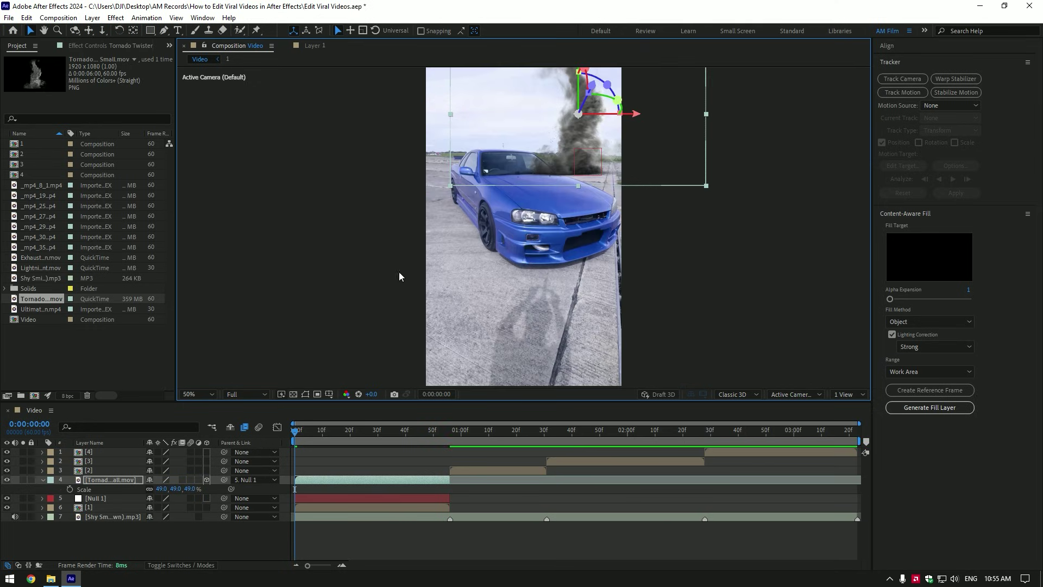
drag(304, 435, 292, 416)
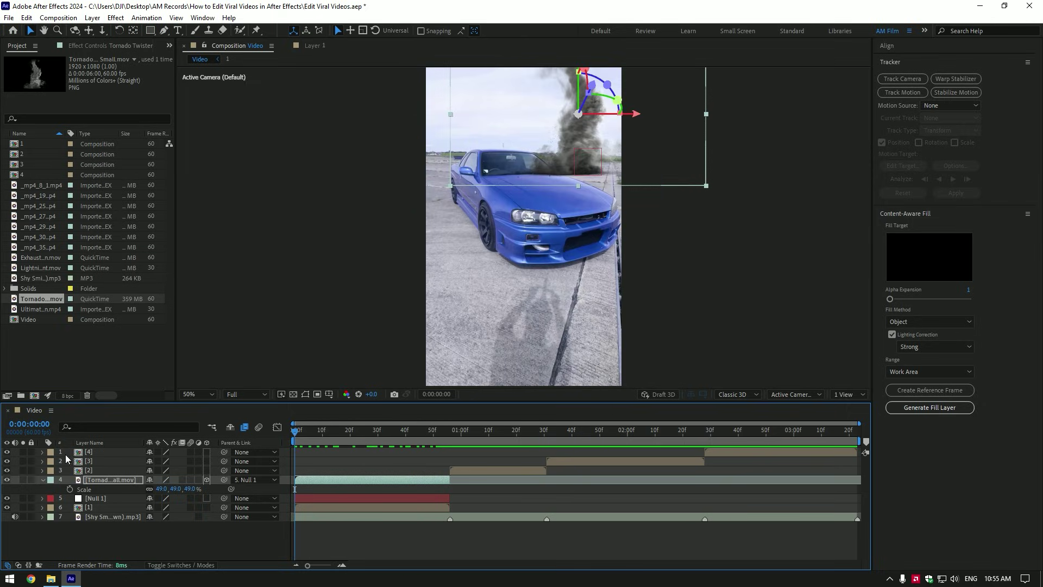
Rename clip layer [1] to 'Bg'.
click(42, 479)
click(103, 498)
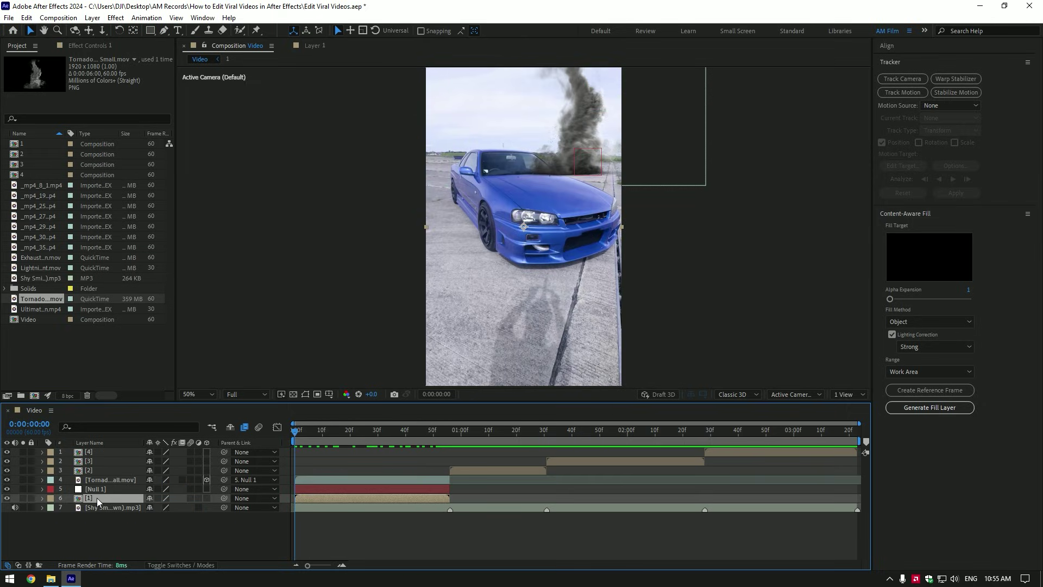
right_click(97, 498)
click(118, 469)
text(Bg)
key(Return)
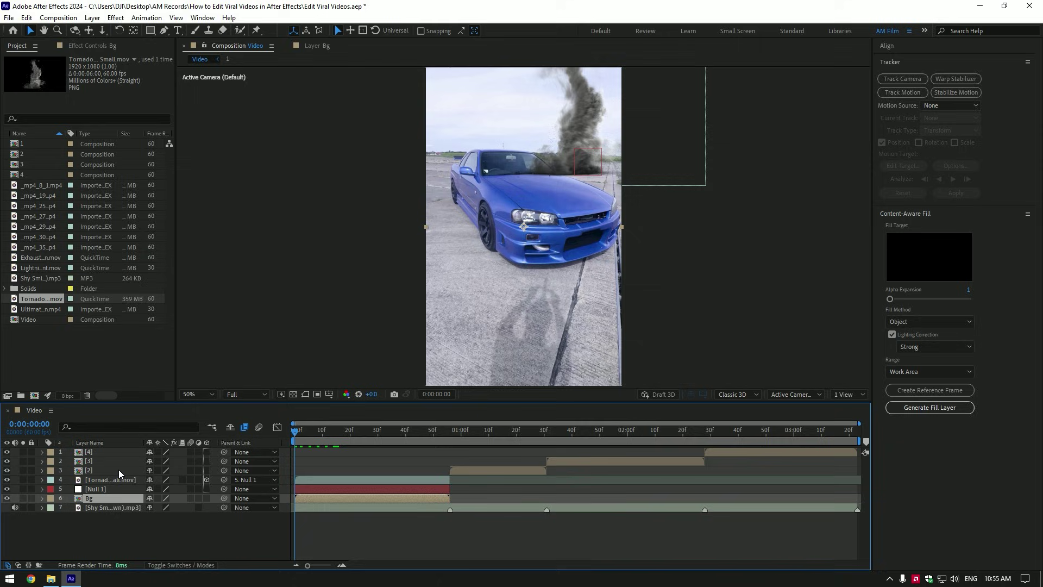
Duplicate Bg above the Tornado layer and rename the copy 'Car only'.
key(ctrl+d)
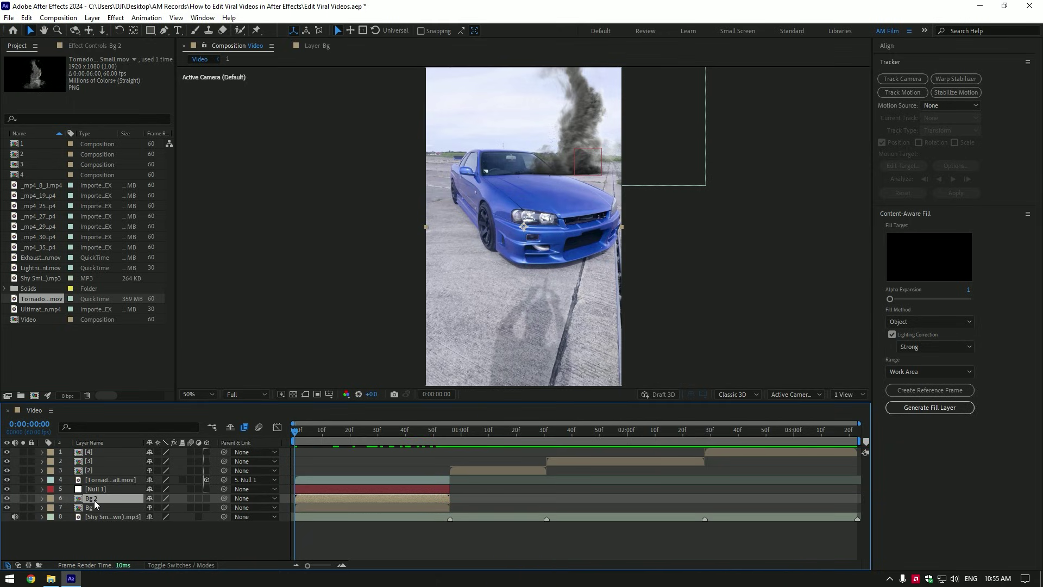
drag(93, 500, 100, 479)
right_click(100, 480)
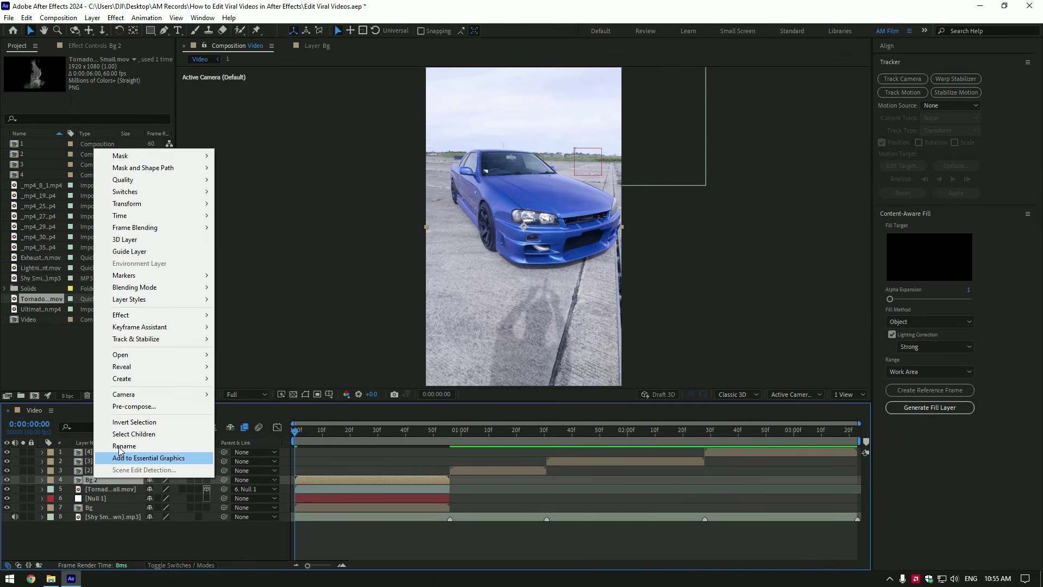
click(109, 478)
text(Car only)
key(Return)
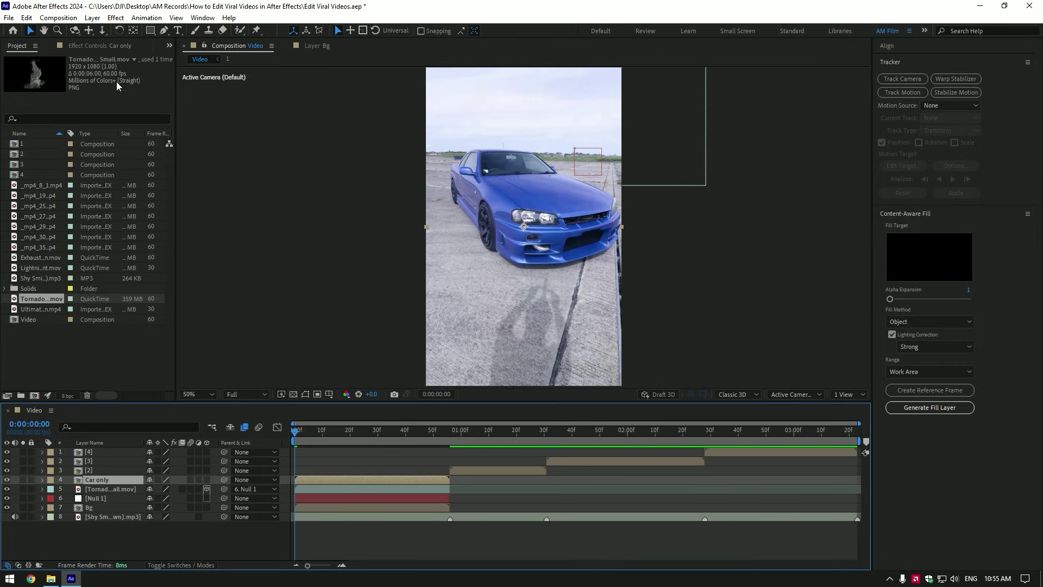
click(94, 46)
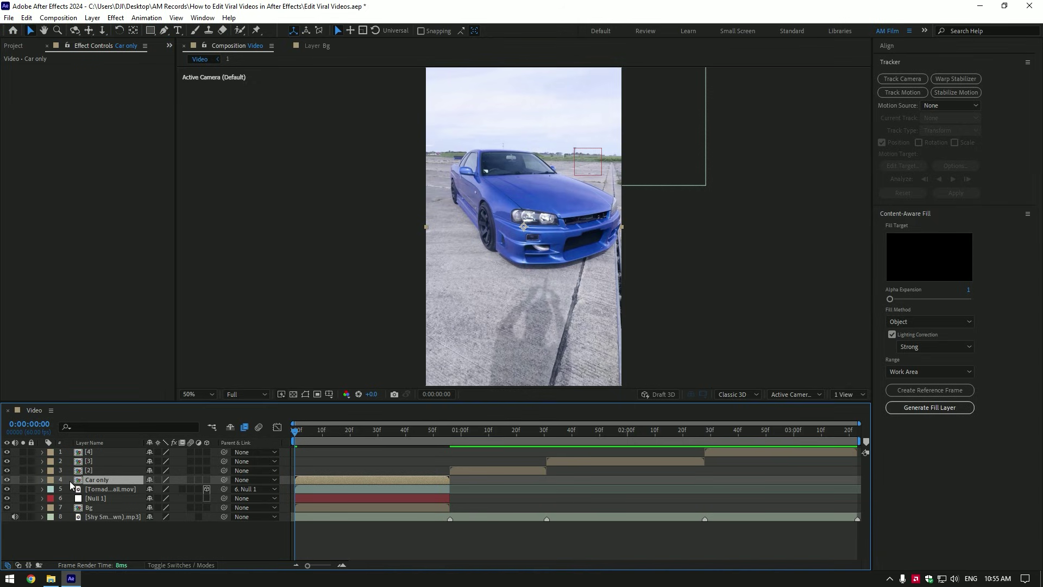
Delete the Motion Trackers entry from the Car only layer.
click(42, 479)
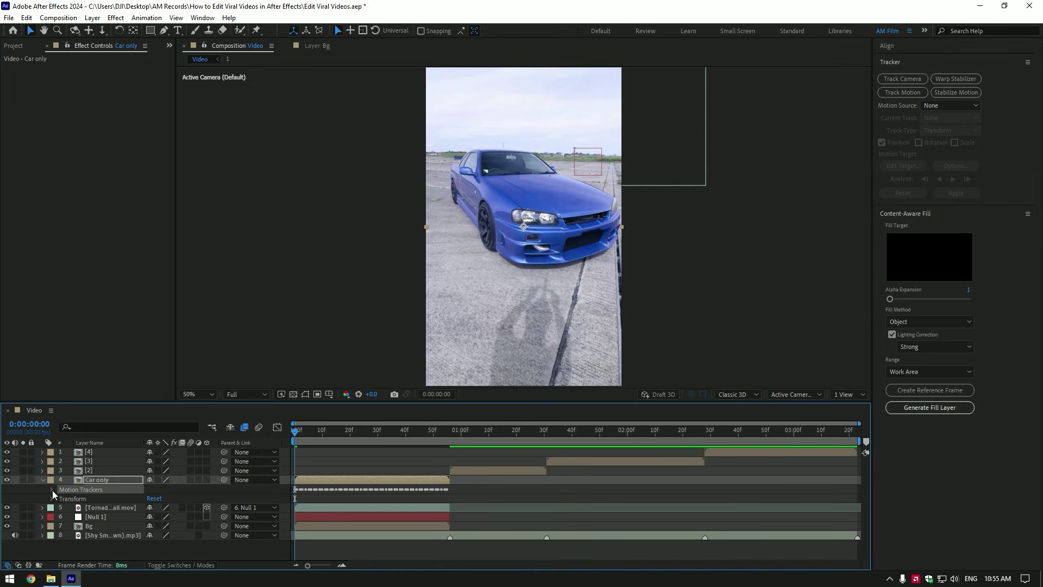
click(80, 494)
key(Delete)
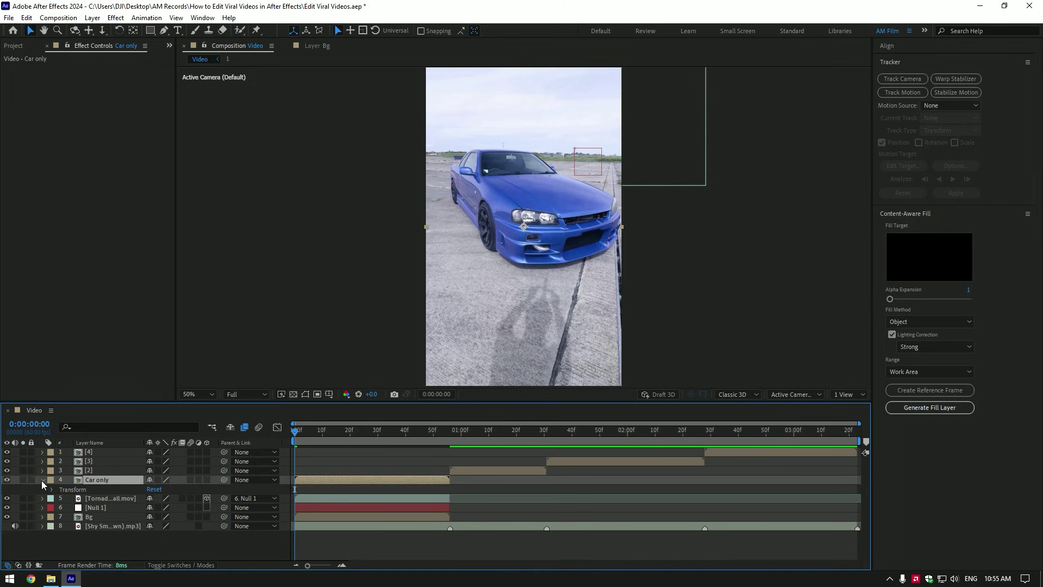
click(41, 481)
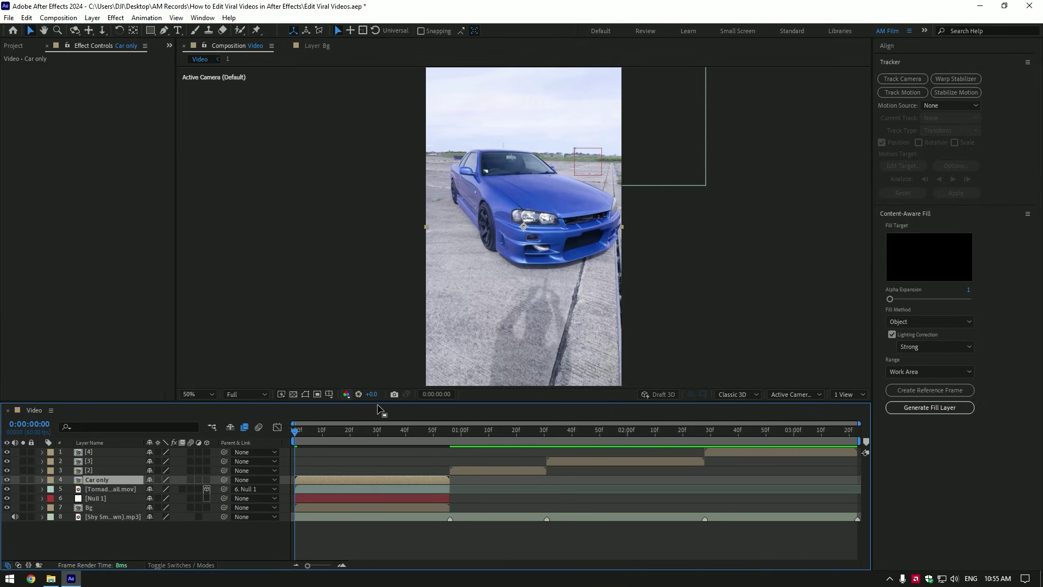
Open Car only in the Layer panel and Roto Brush over the car body and windshield.
click(240, 30)
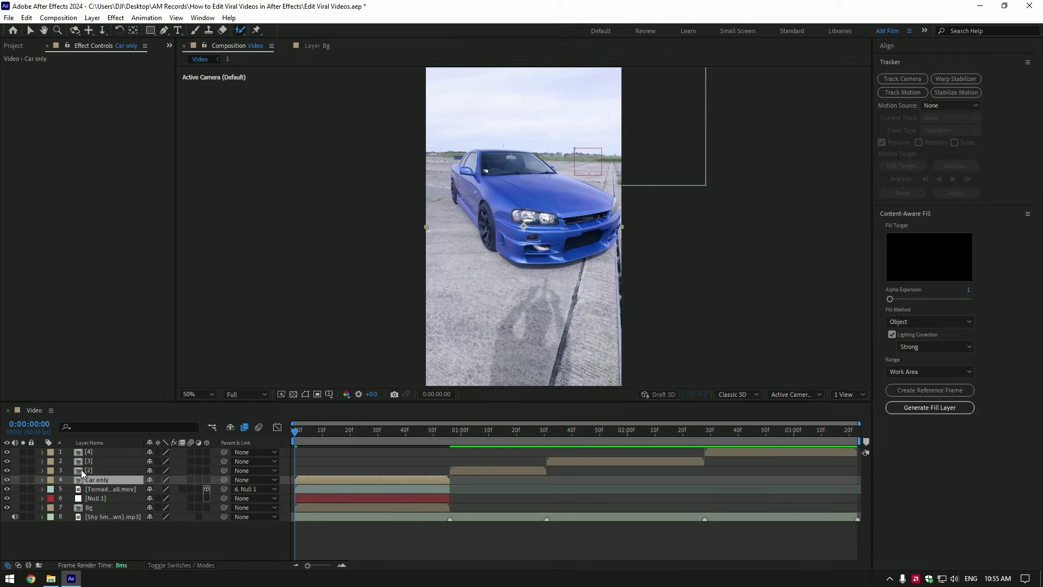
double_click(93, 482)
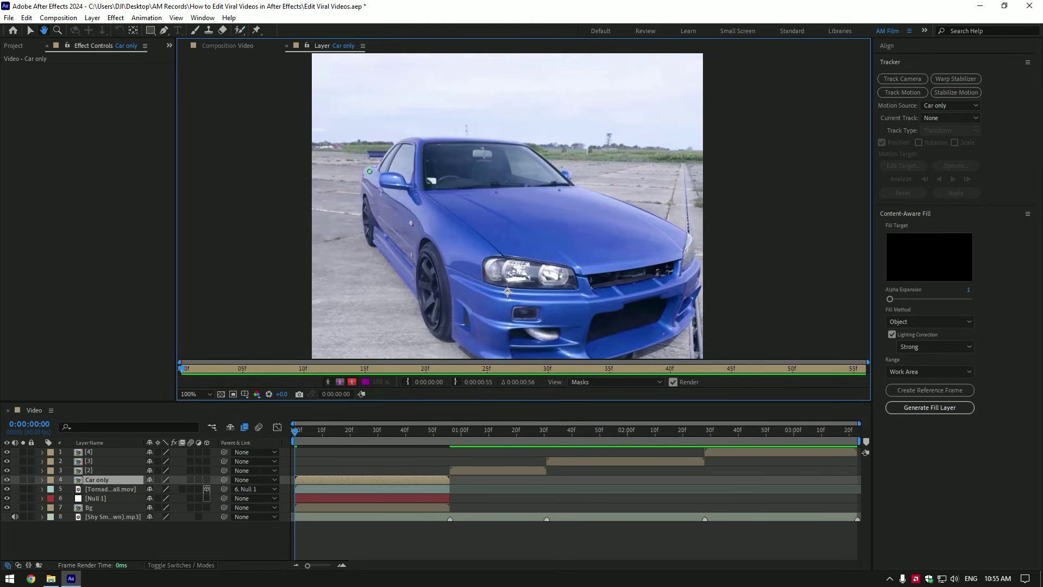
mouse_move(369, 171)
mouse_down()
mouse_move(363, 216)
mouse_move(453, 334)
mouse_up()
drag(591, 268, 493, 208)
drag(358, 286, 398, 310)
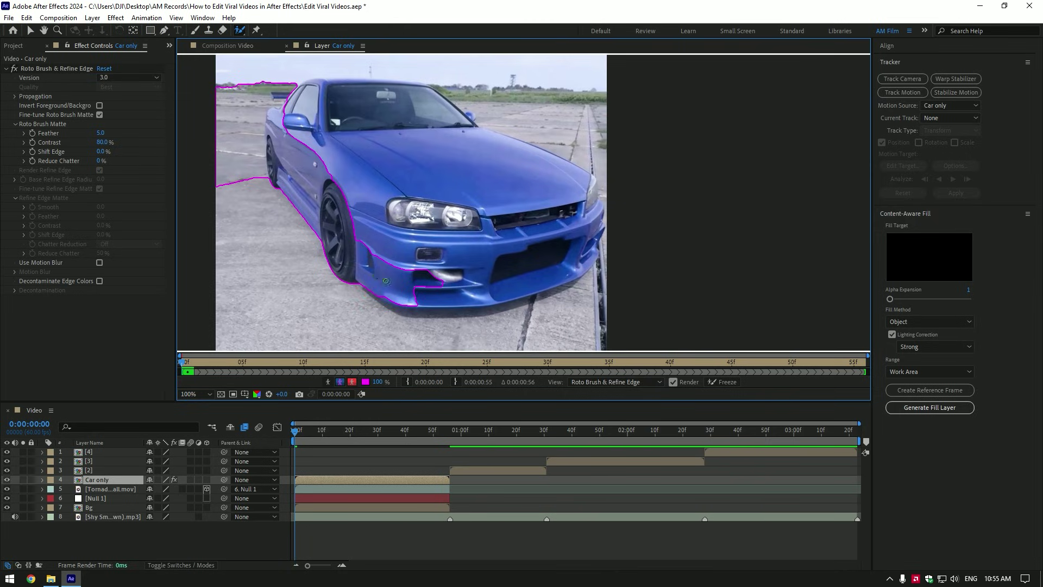
drag(573, 269, 380, 228)
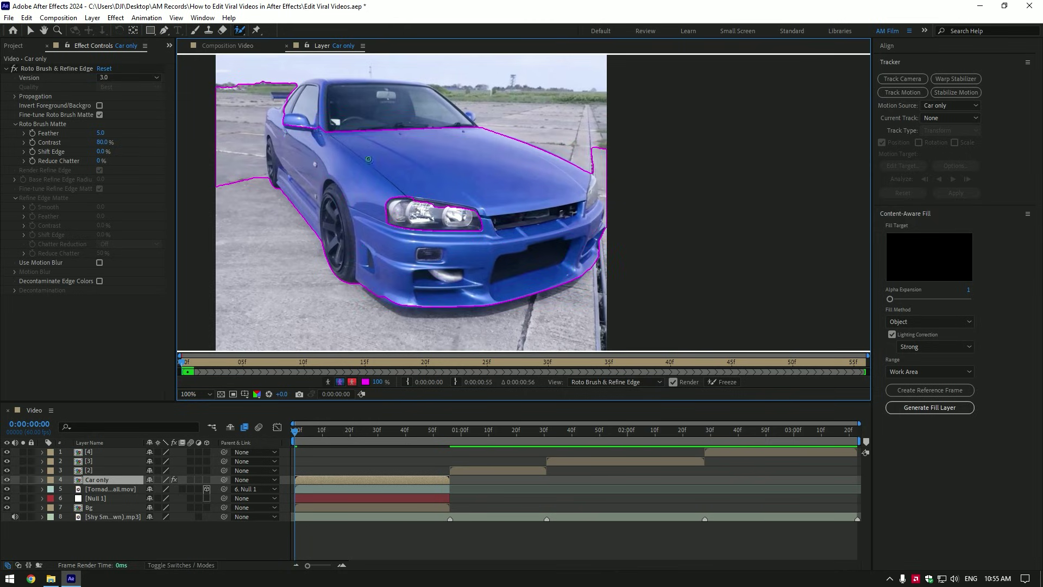
click(385, 104)
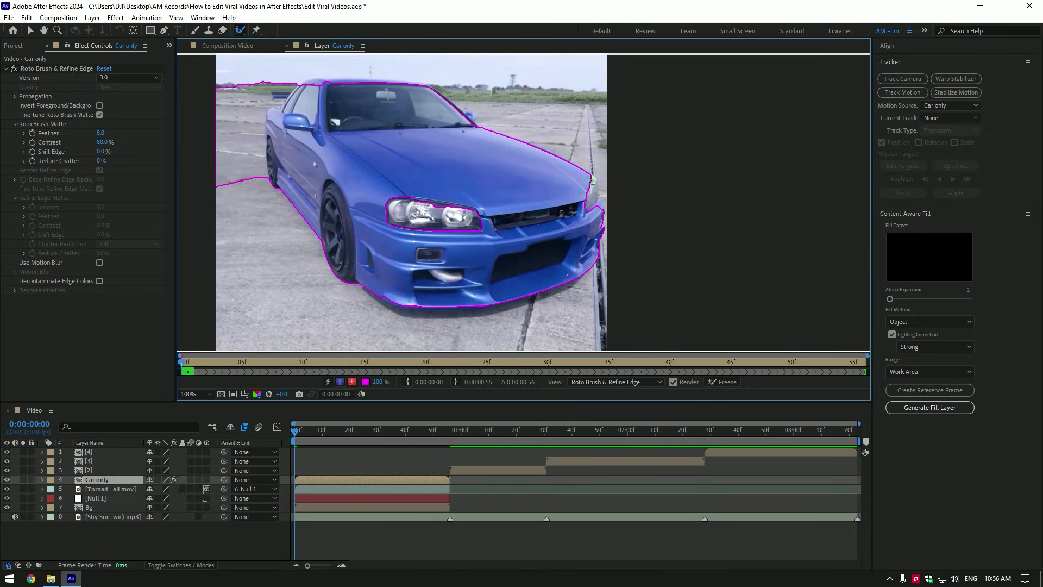
Refine the matte close-up along the side sill, window edge and roof.
scroll(600, 217, up, 3)
drag(380, 163, 728, 173)
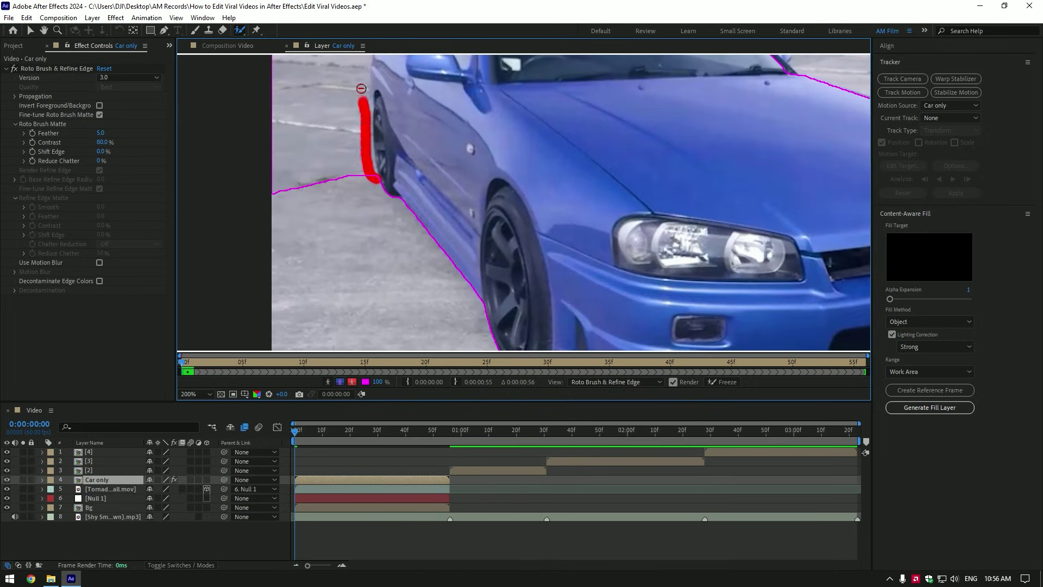
scroll(403, 147, up, 1)
scroll(404, 147, down, 1)
drag(408, 81, 426, 233)
scroll(487, 192, up, 1)
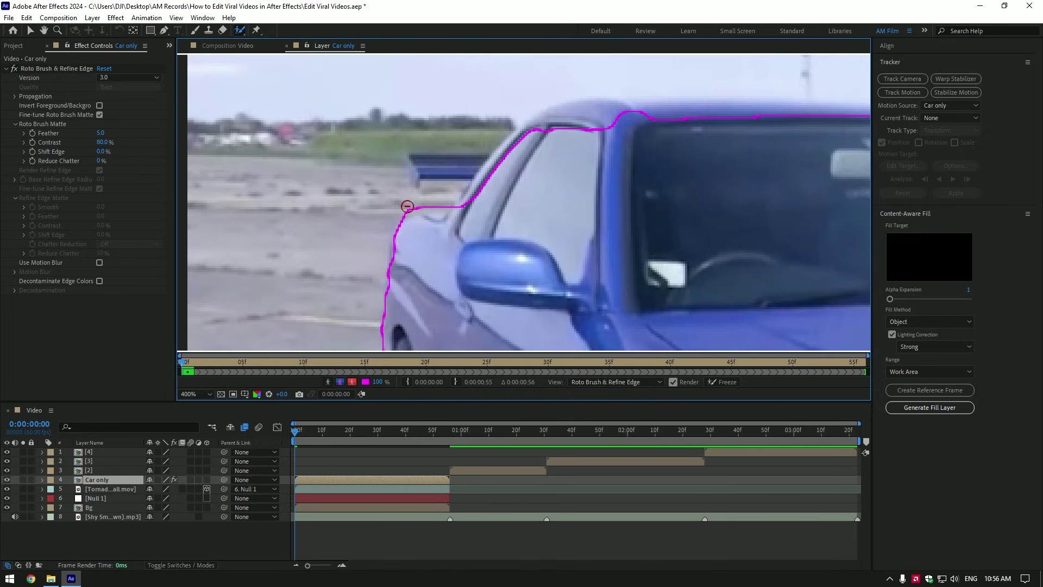
drag(414, 165, 487, 193)
drag(489, 140, 608, 112)
drag(609, 163, 489, 228)
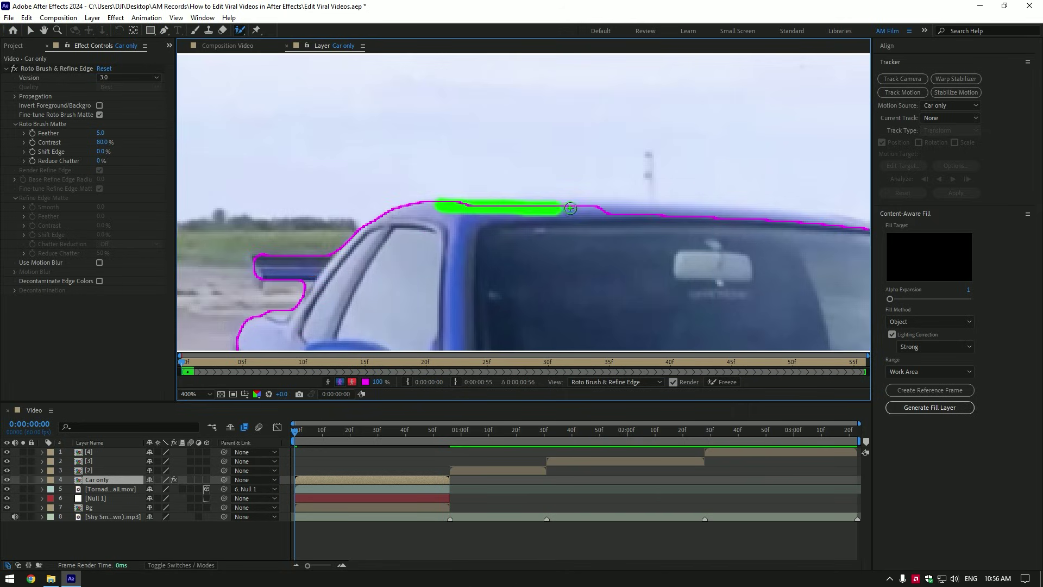
drag(305, 217, 466, 235)
scroll(466, 235, down, 4)
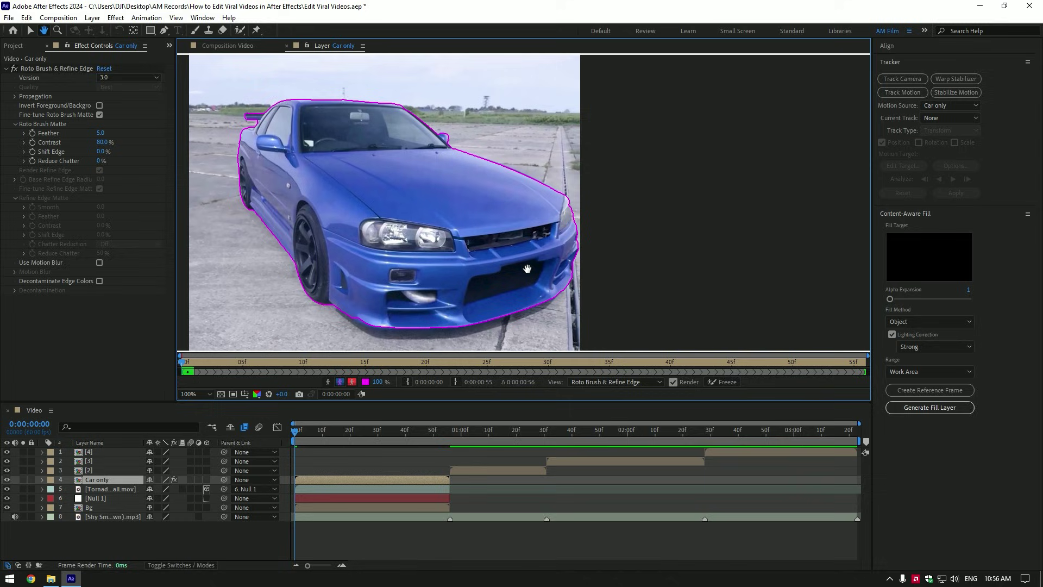
Add the spoiler at frame 37, propagate the matte forward, and freeze it.
key(space)
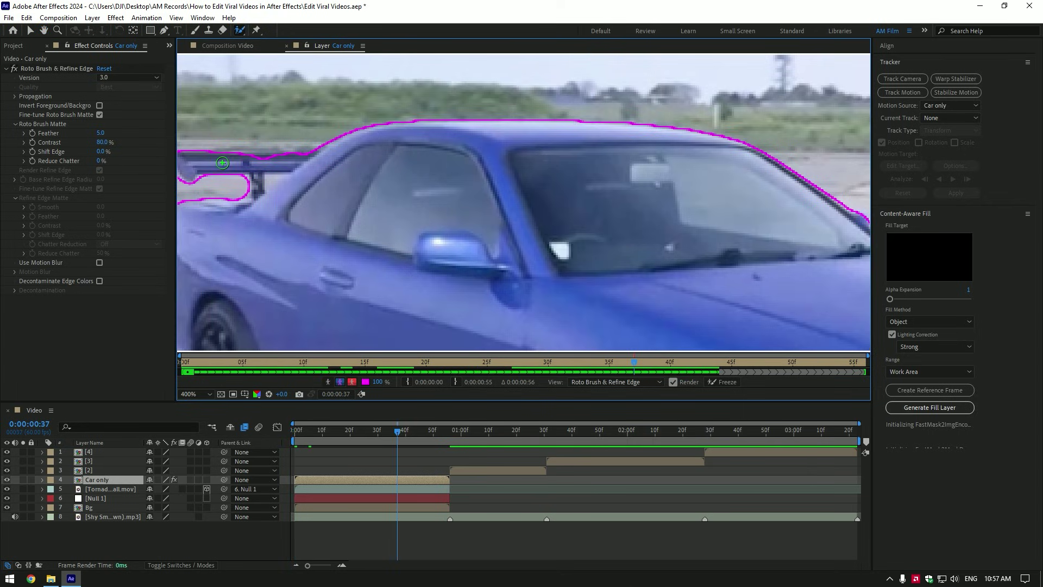
drag(226, 160, 309, 162)
key(comma)
key(comma)
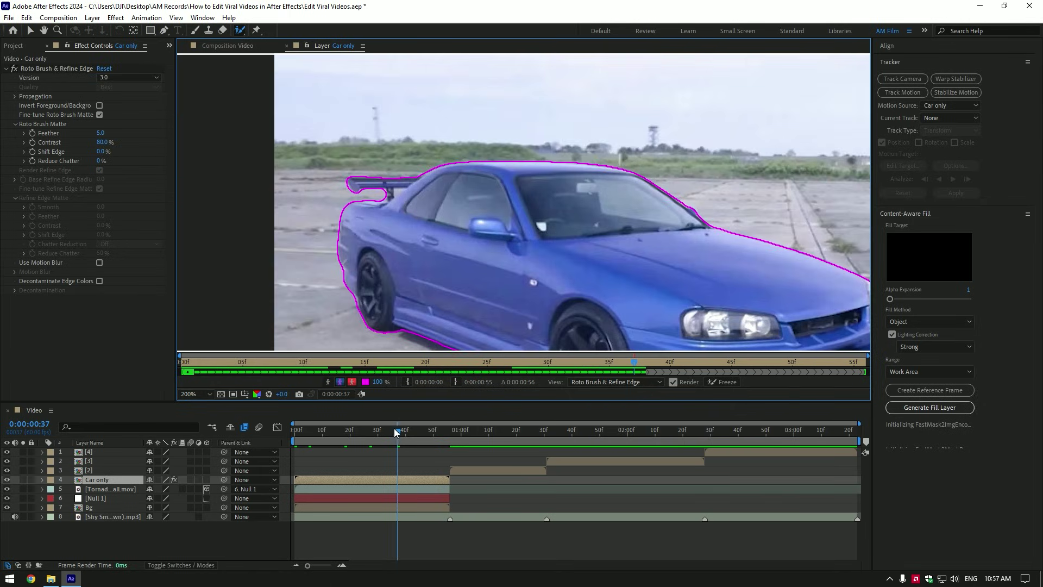
key(space)
key(comma)
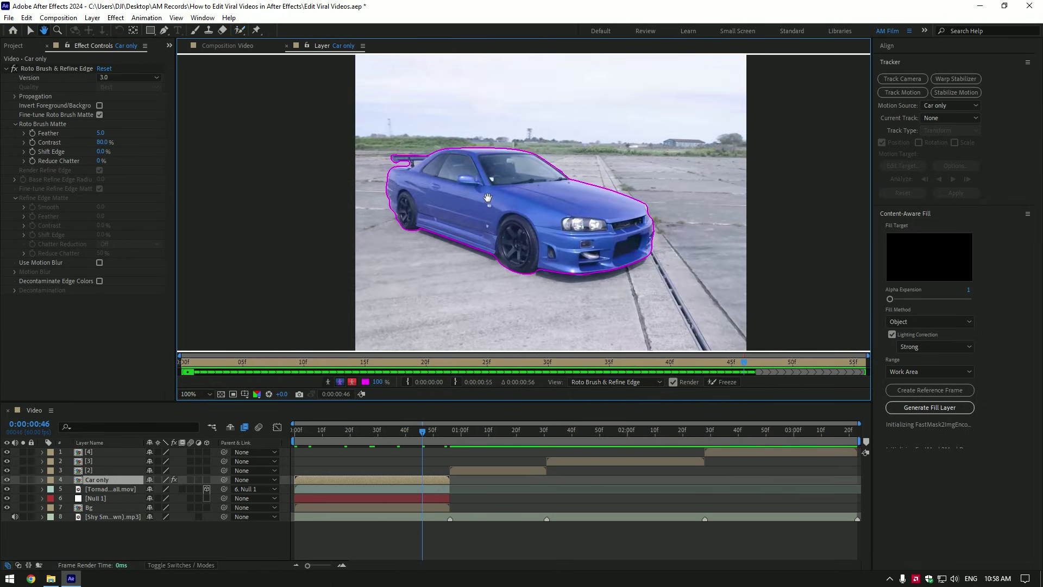
click(720, 380)
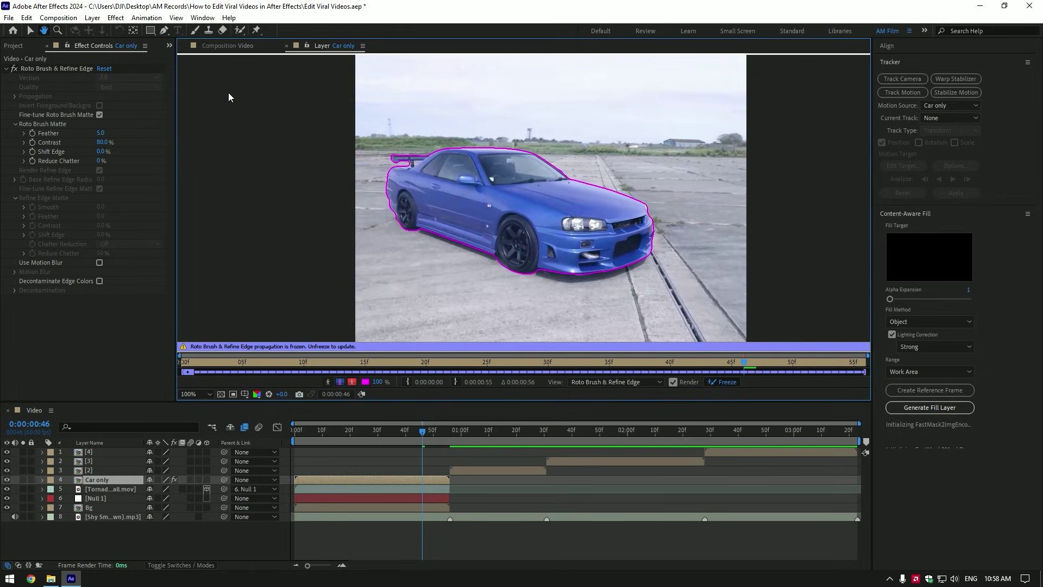
Back in the Video composition, set the Roto Brush matte Feather to 10 and scrub to check.
click(224, 46)
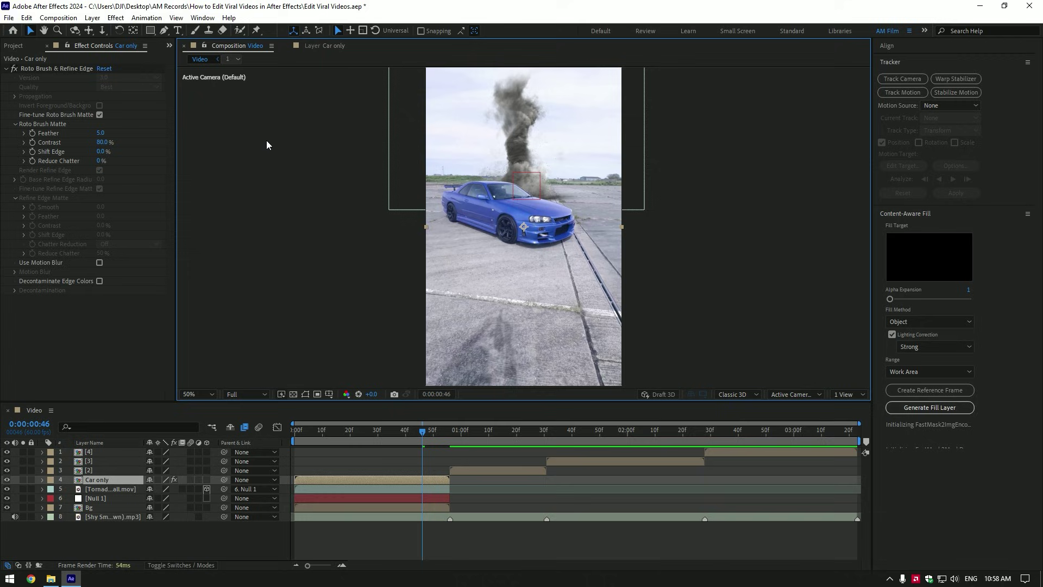
click(101, 133)
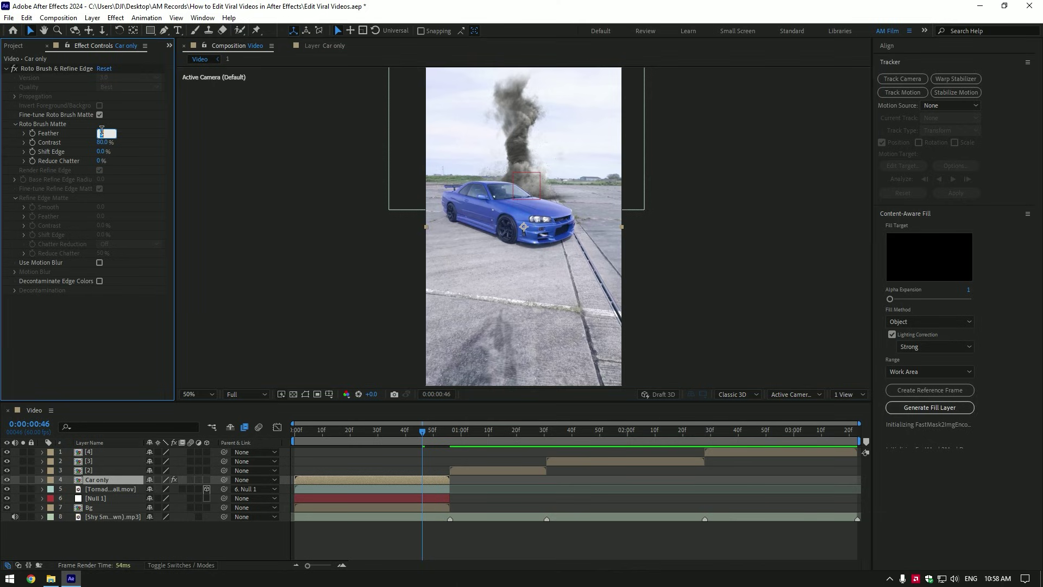
key(Return)
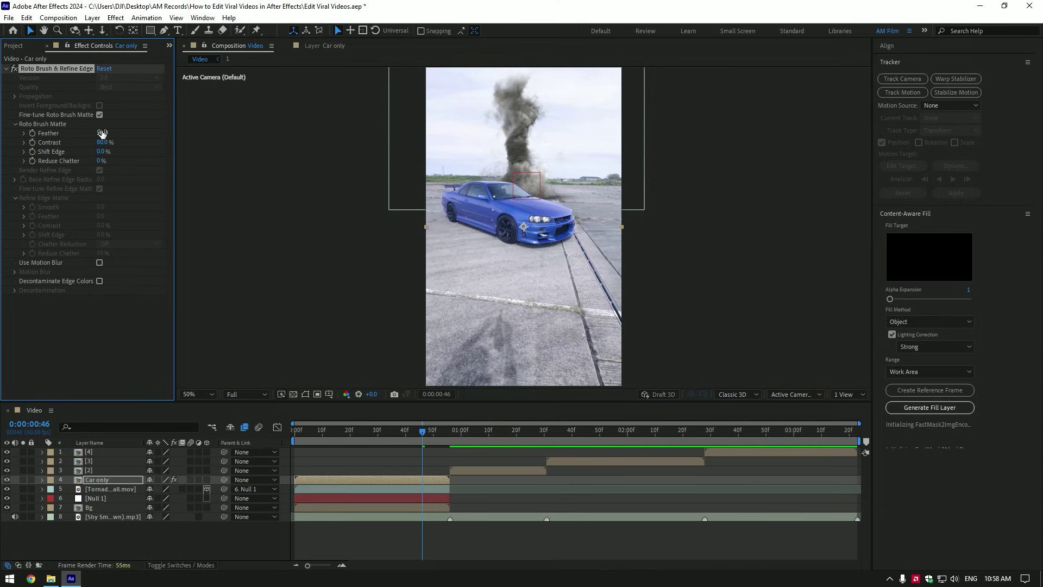
drag(402, 432, 294, 426)
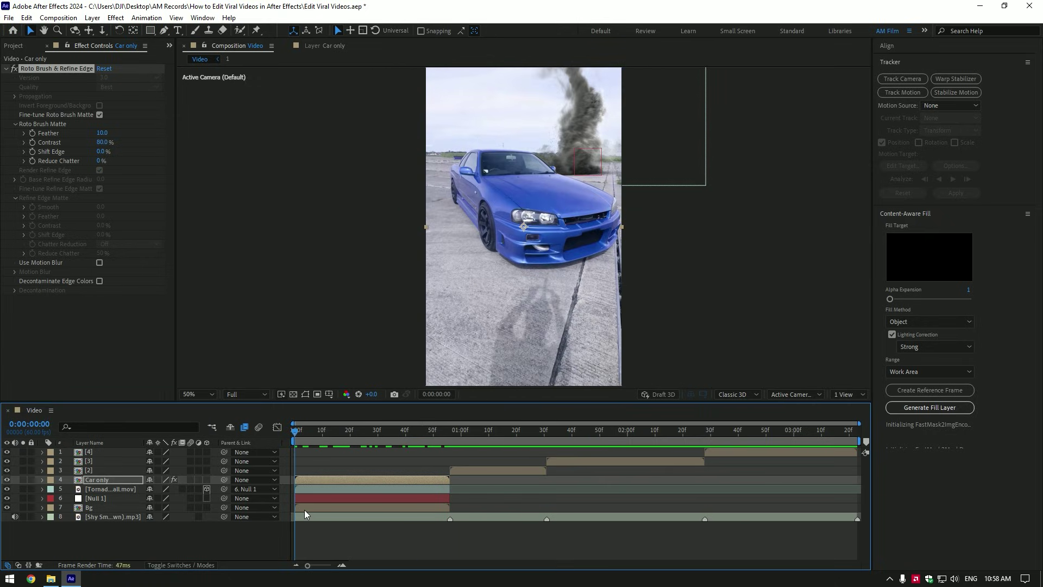
Add an Exposure effect to the Bg layer and lower it to -1.05.
click(308, 509)
key(ctrl+space)
text(expo)
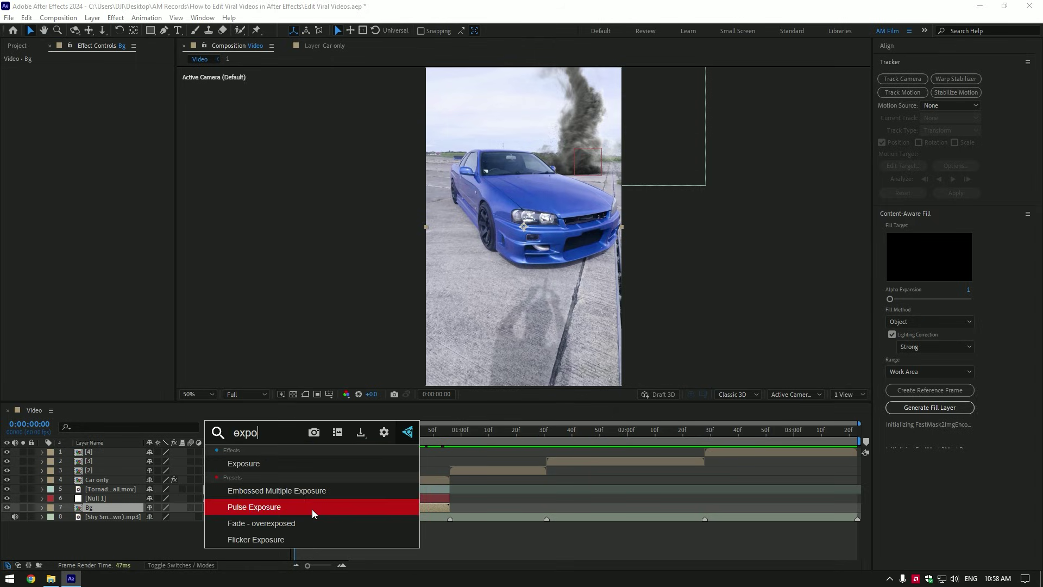
click(265, 461)
drag(101, 98, 46, 97)
key(comma)
key(comma)
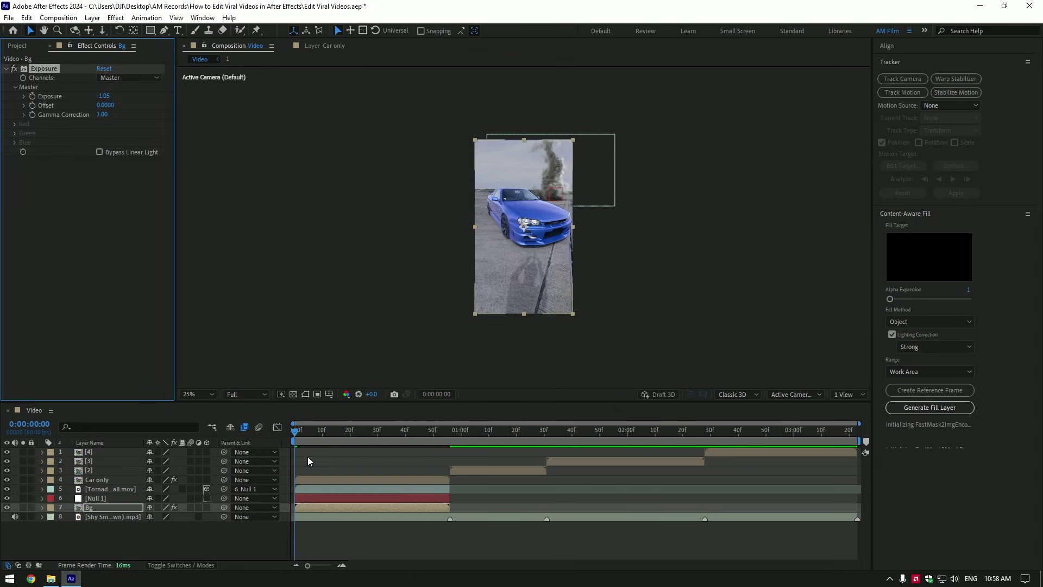
drag(326, 433, 403, 435)
key(period)
key(Home)
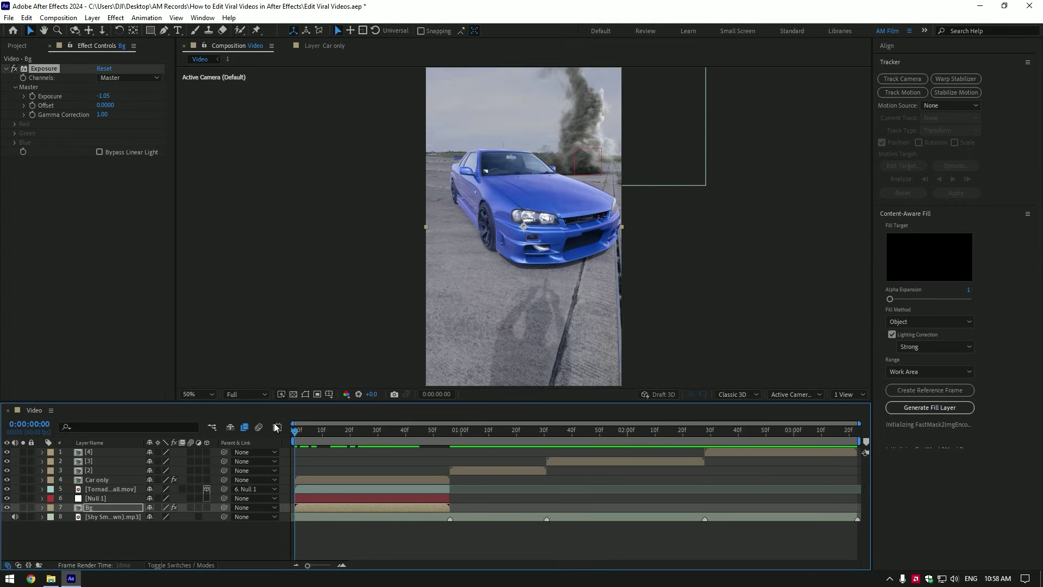
Pre-compose Car only, Tornado, Null 1 and Bg into comp '1', moving all attributes.
click(314, 505)
shift+click(314, 498)
shift+click(313, 487)
shift+click(314, 481)
right_click(315, 478)
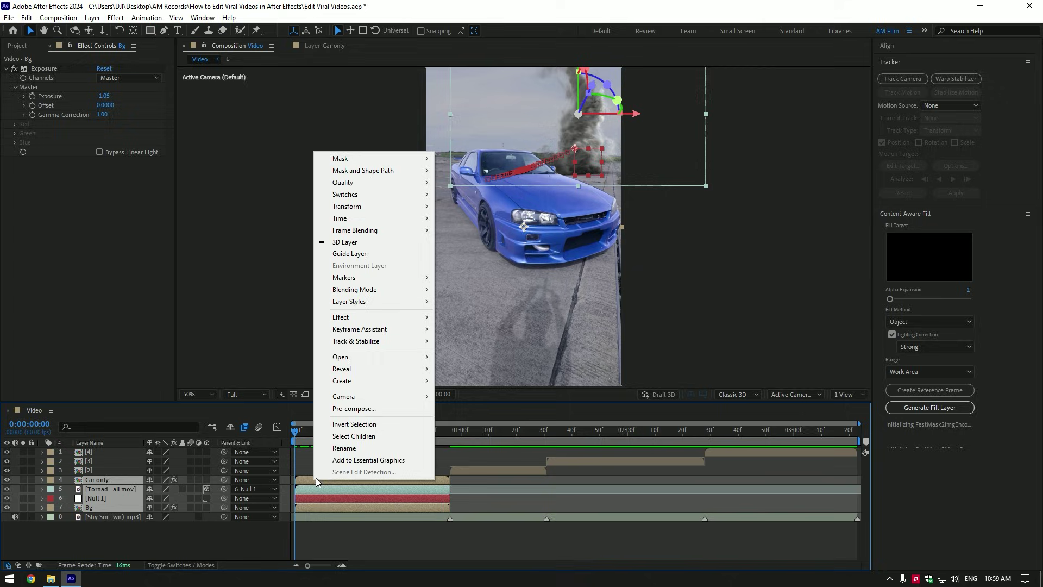
click(355, 406)
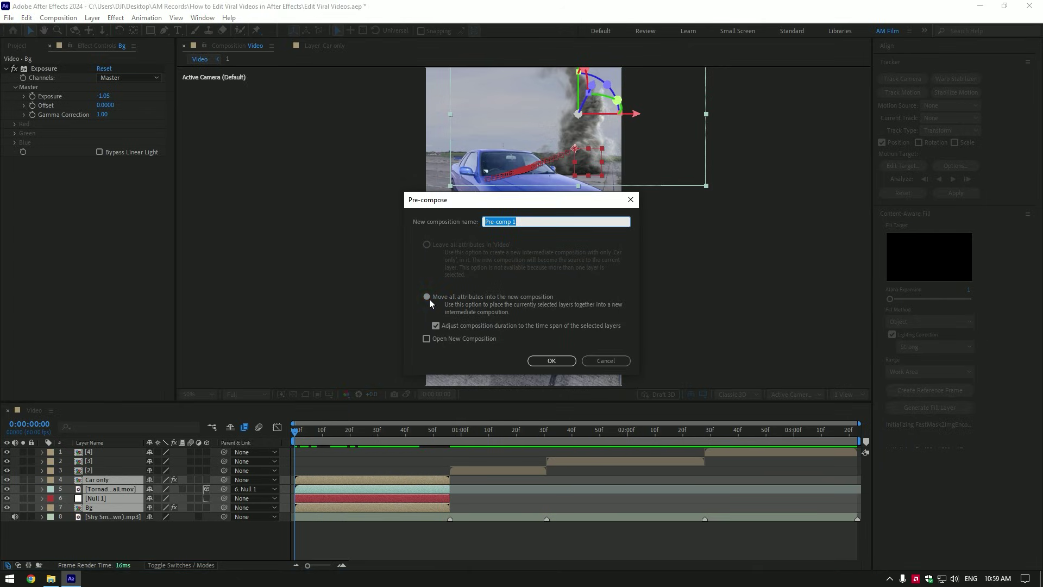
click(430, 299)
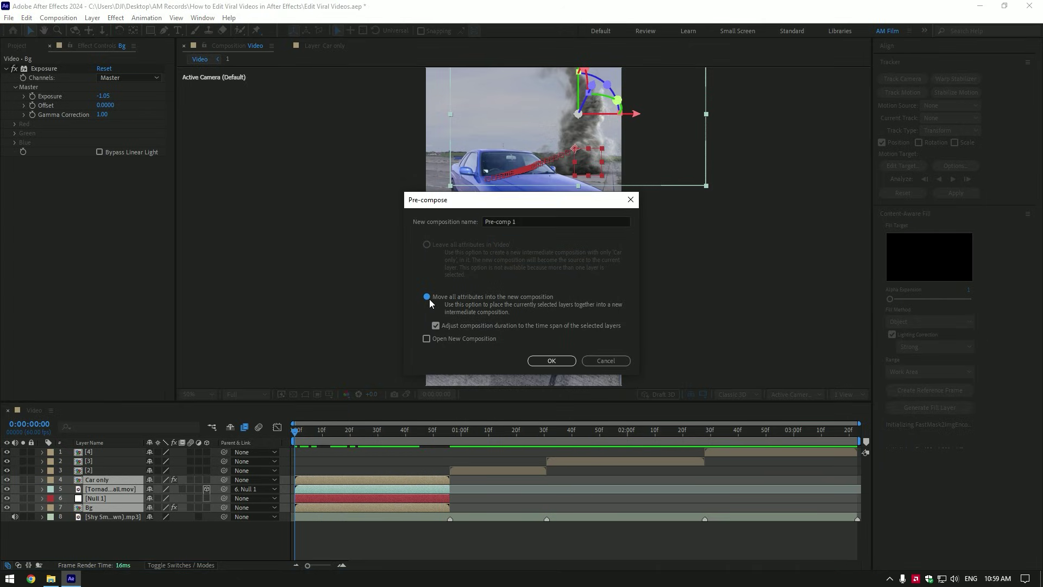
click(526, 222)
text(1)
click(551, 361)
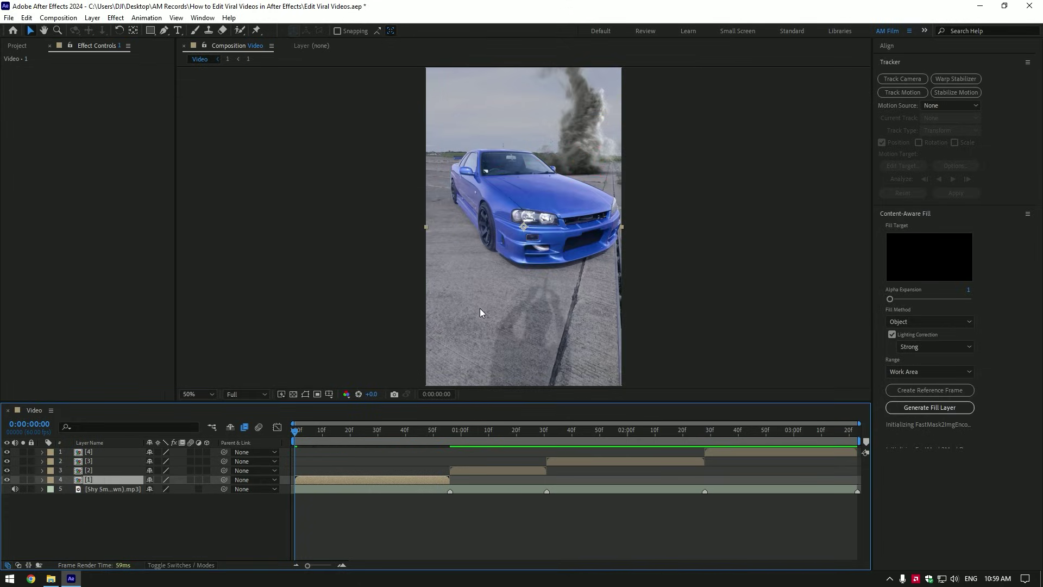
Inside comp 1, scale the Tornado layer to 67% and raise it higher in frame.
scroll(510, 240, down, 2)
drag(308, 436, 356, 429)
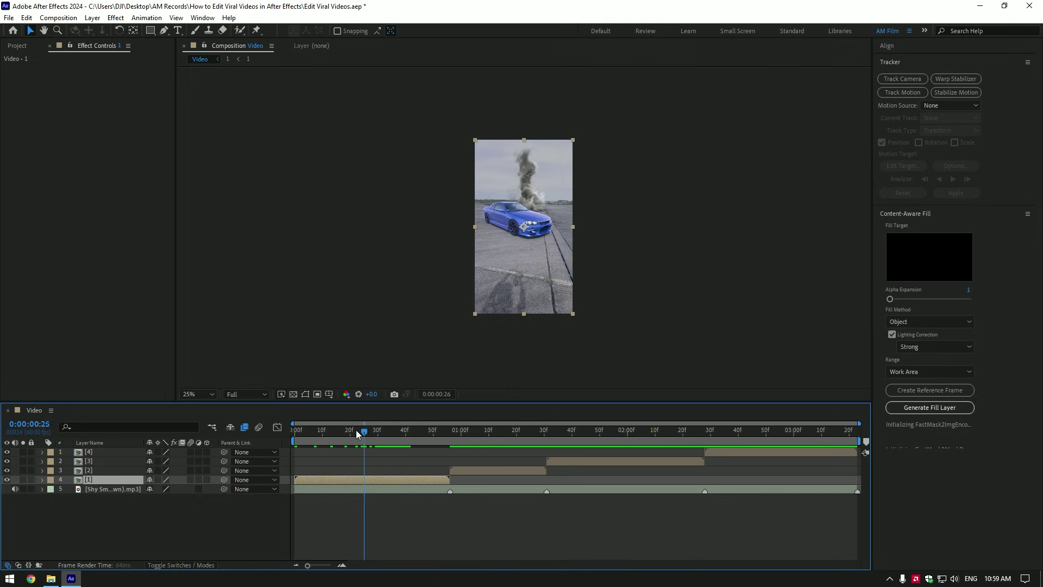
double_click(330, 480)
key(s)
drag(184, 475, 232, 474)
drag(528, 143, 528, 130)
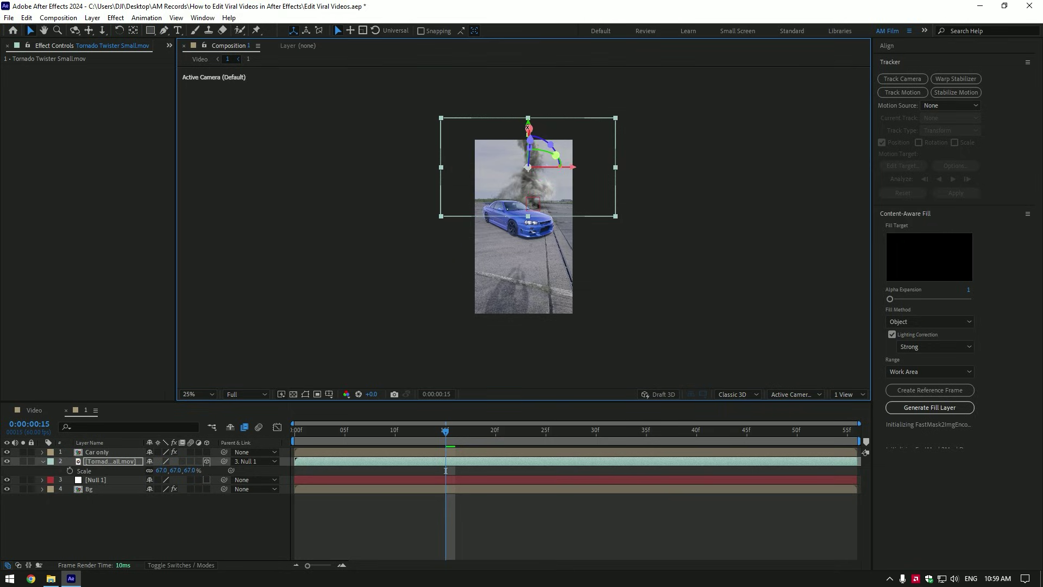
click(35, 411)
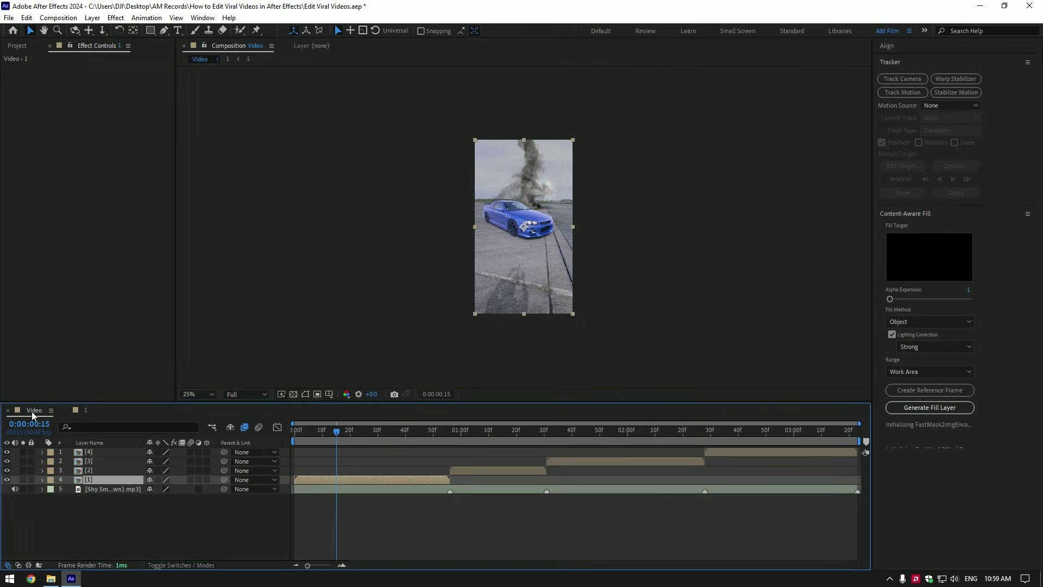
click(66, 411)
drag(384, 432, 449, 434)
Apply 3D camera tracking to layer [2] with Detailed Analysis turned on.
click(468, 472)
key(alt+slash)
key(equal)
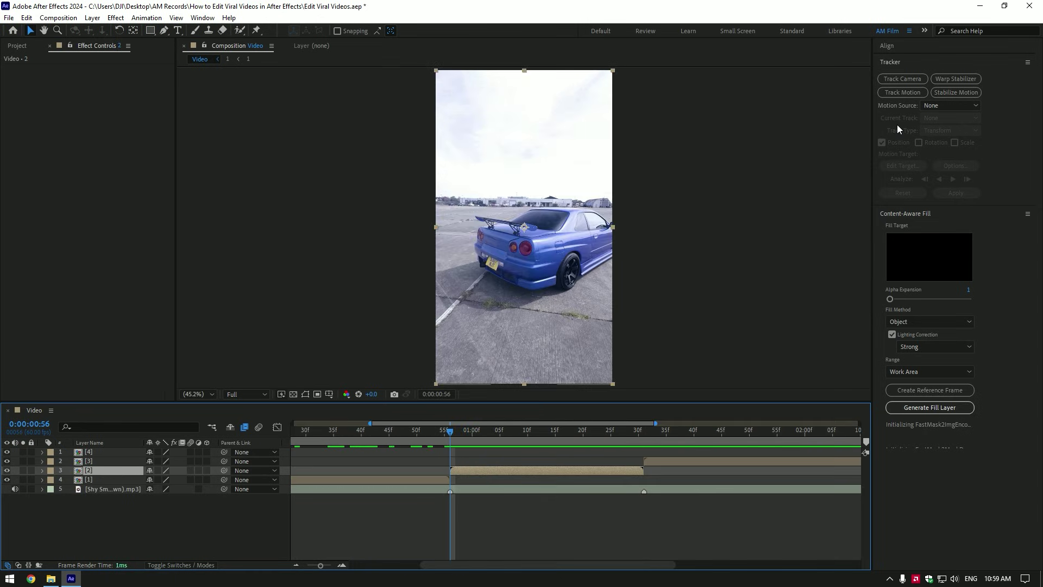
click(902, 78)
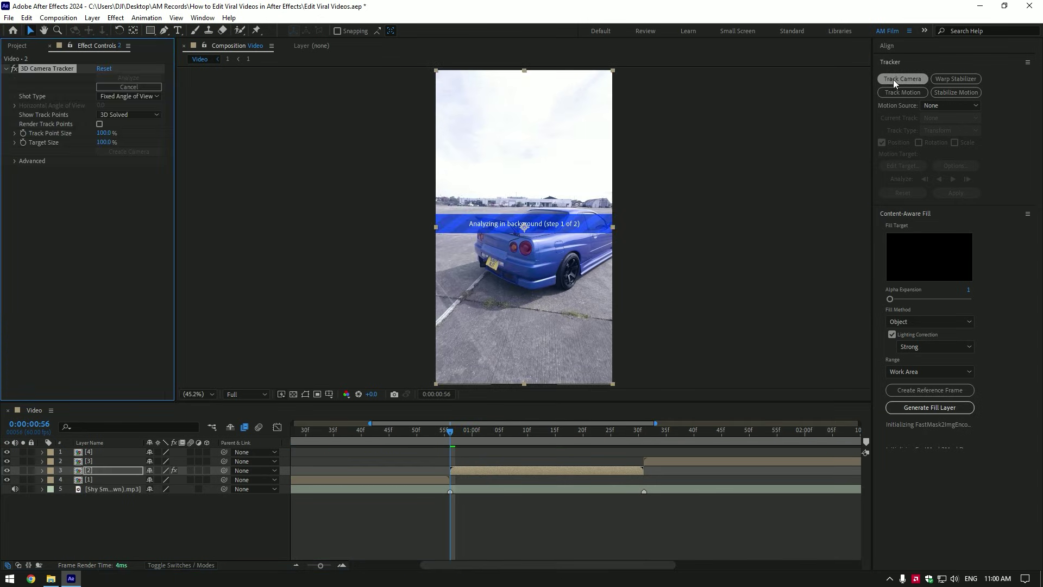
click(15, 161)
click(100, 199)
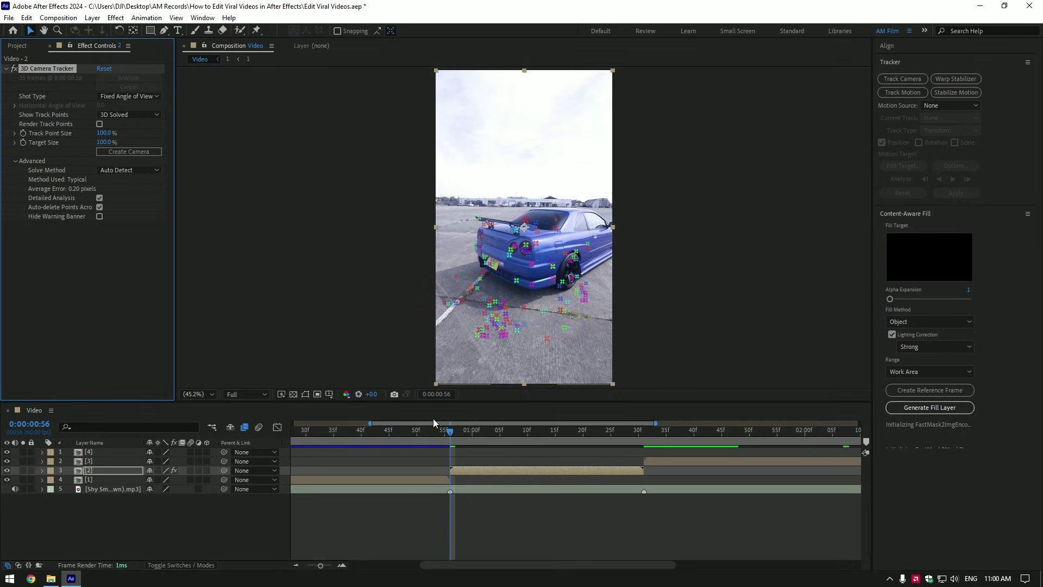
Create a text layer and camera from a cluster of ground track points.
drag(460, 434, 558, 432)
drag(451, 375, 566, 278)
right_click(515, 301)
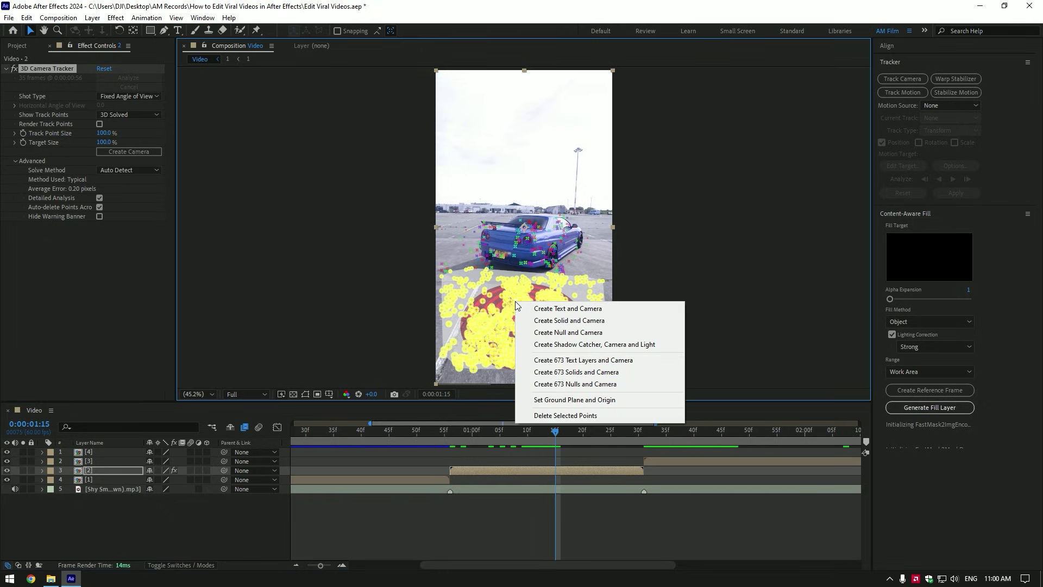
click(550, 314)
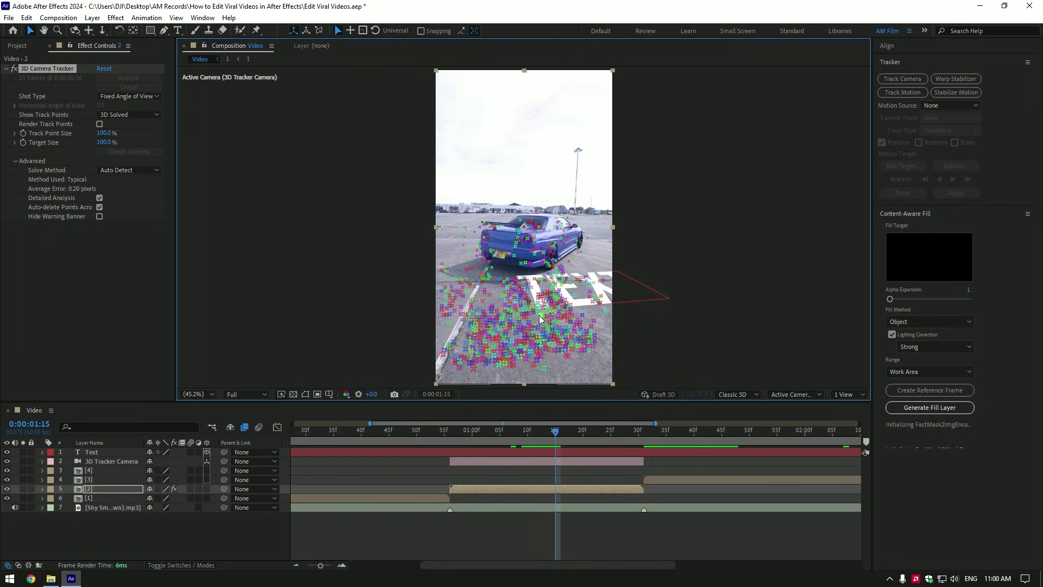
Split the text at 1:31, keep only Text 2, and move it with the camera below [4] and [3].
click(451, 434)
drag(589, 434, 643, 435)
key(ctrl+shift+d)
click(429, 468)
key(Delete)
click(666, 452)
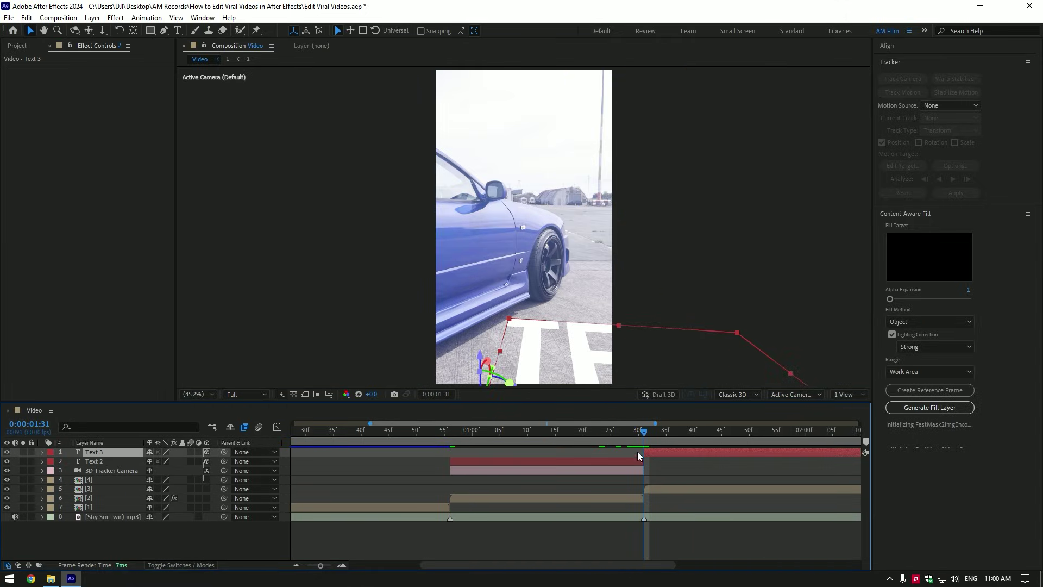
key(Delete)
click(519, 454)
shift+click(518, 461)
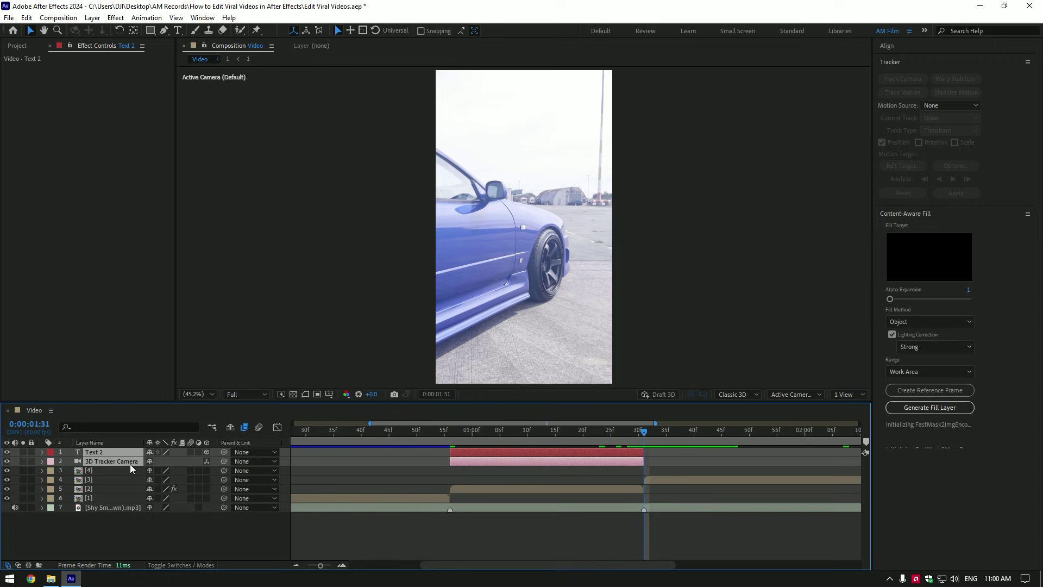
drag(129, 464, 134, 486)
drag(551, 435, 516, 433)
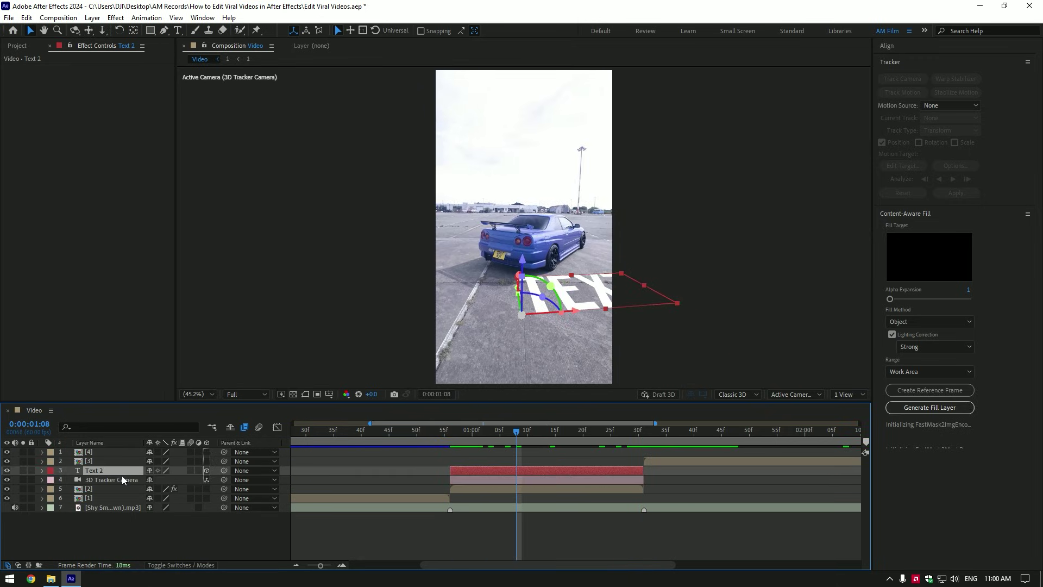
Shrink the 3D text slightly, shift it left, and rotate it upright on the ground.
key(s)
drag(164, 480, 110, 492)
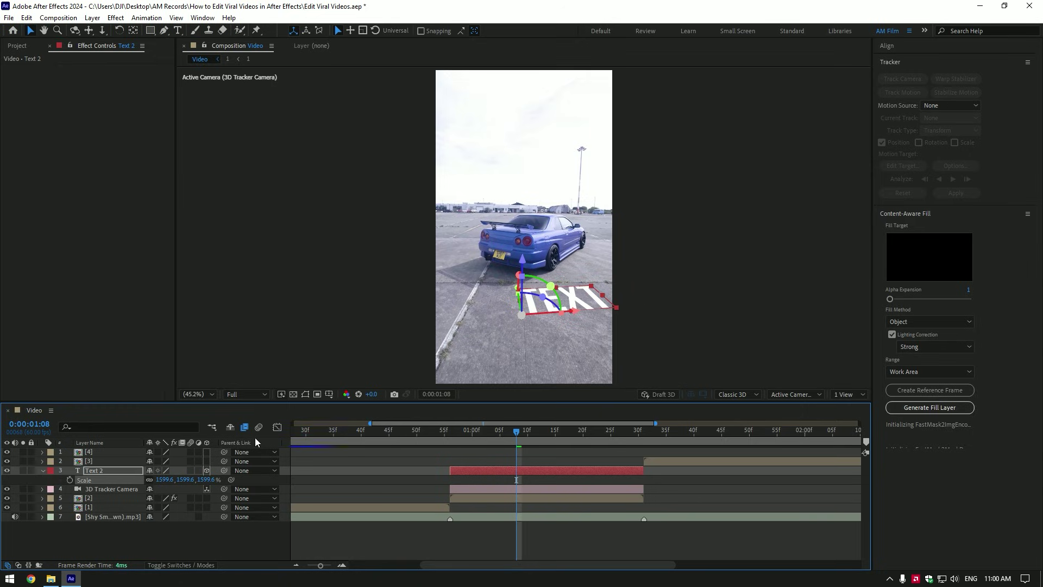
key(period)
drag(543, 343, 509, 350)
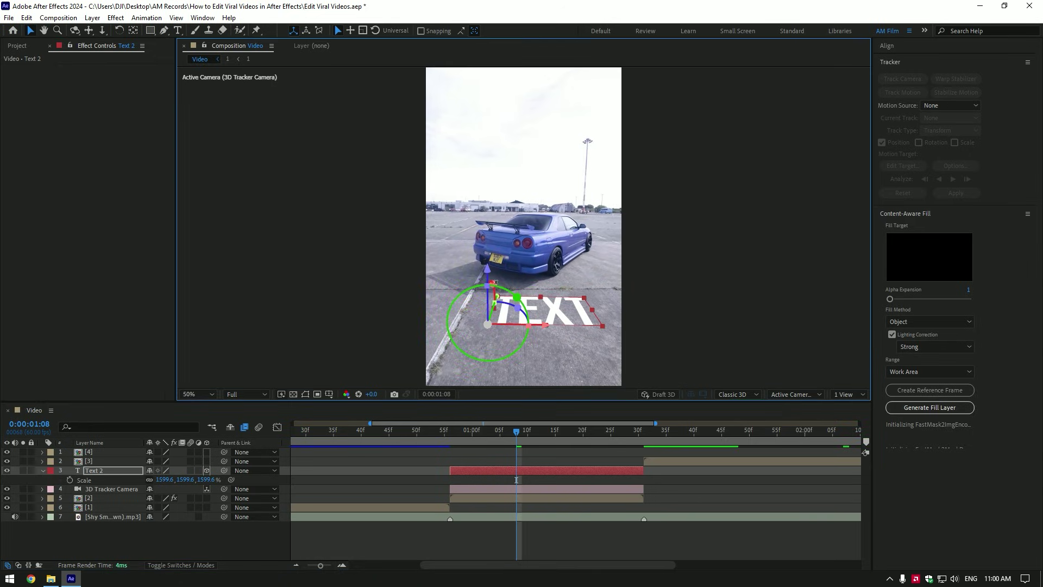
drag(495, 282, 485, 322)
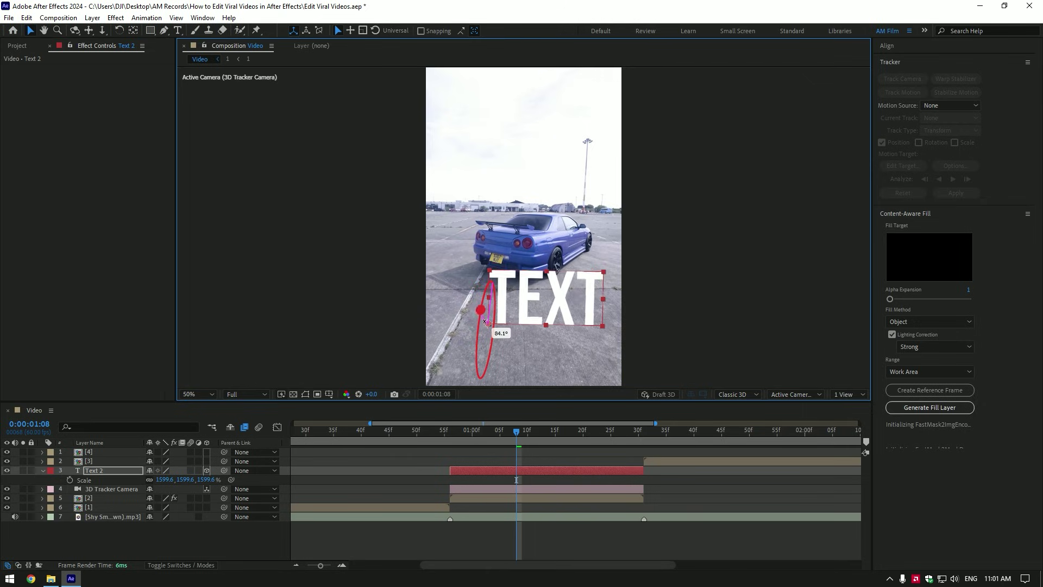
Change the wording from TEXT to r34 and duplicate the layer.
drag(516, 431, 539, 433)
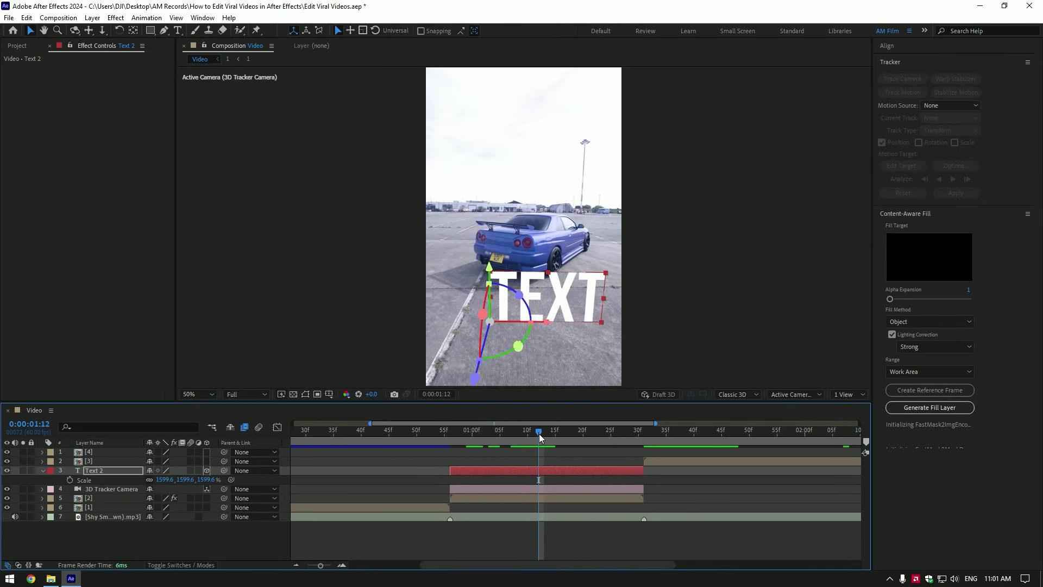
click(178, 30)
double_click(557, 303)
text(r)
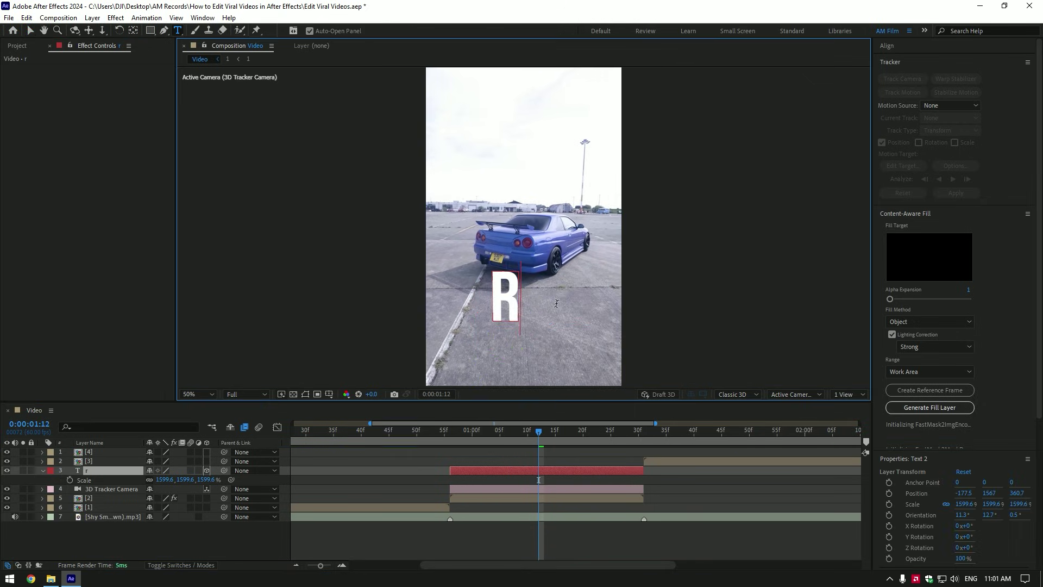
text(34)
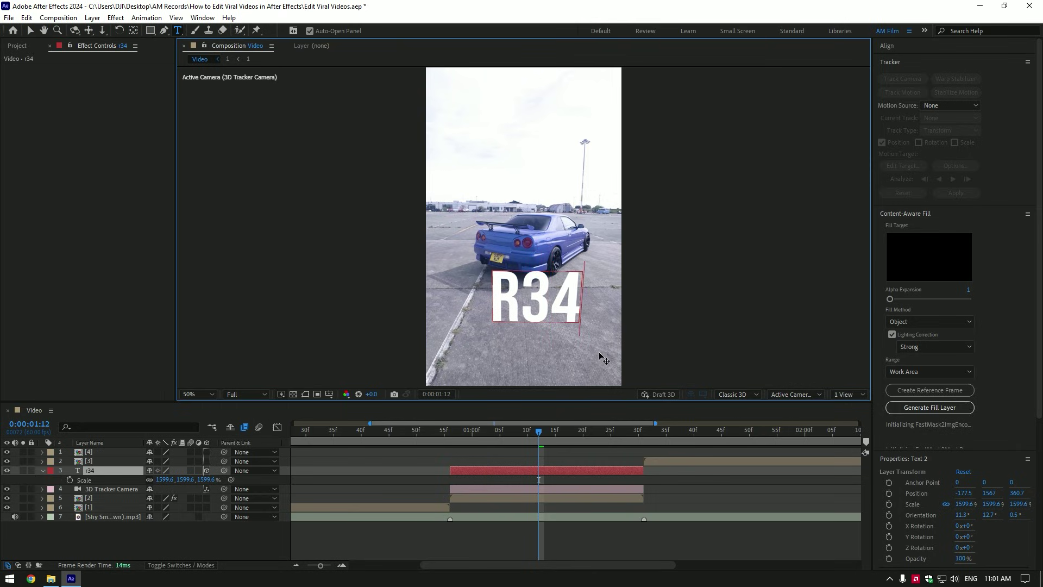
click(43, 472)
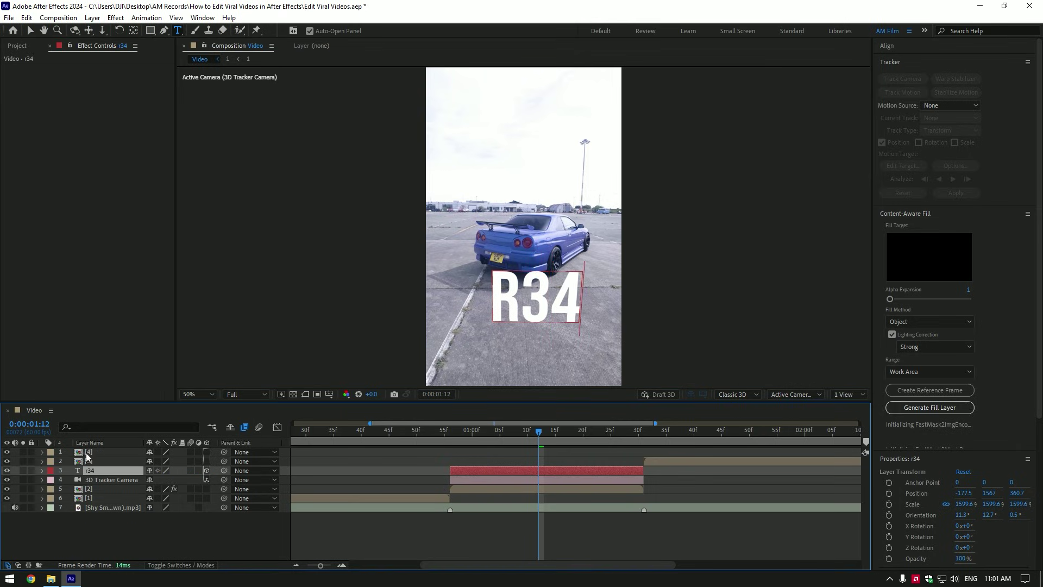
key(v)
key(ctrl+d)
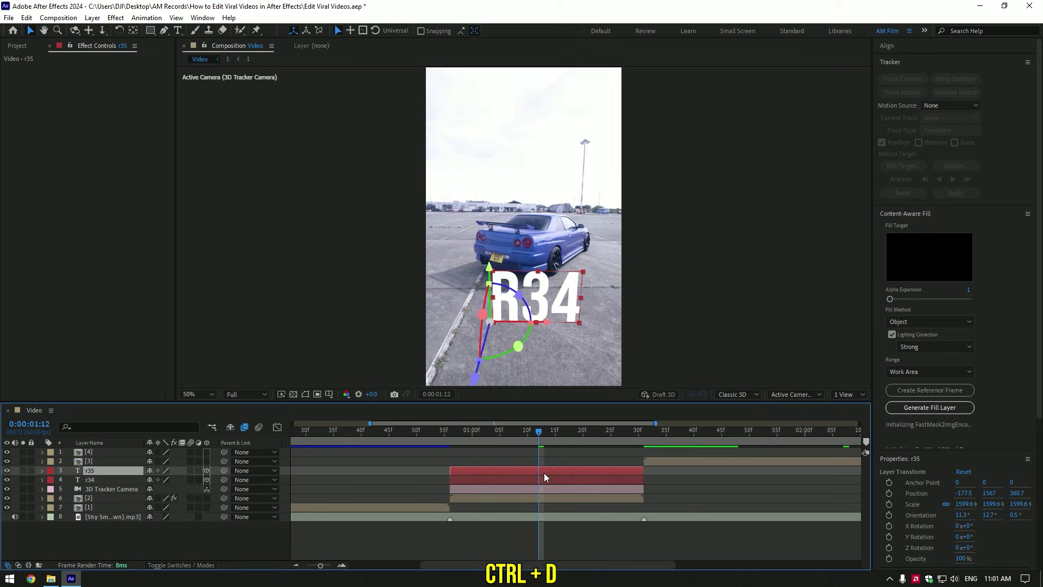
Rename the copy to Shadow and give it a near-black 1A1818 Fill effect.
right_click(97, 479)
click(119, 450)
text(Shadow)
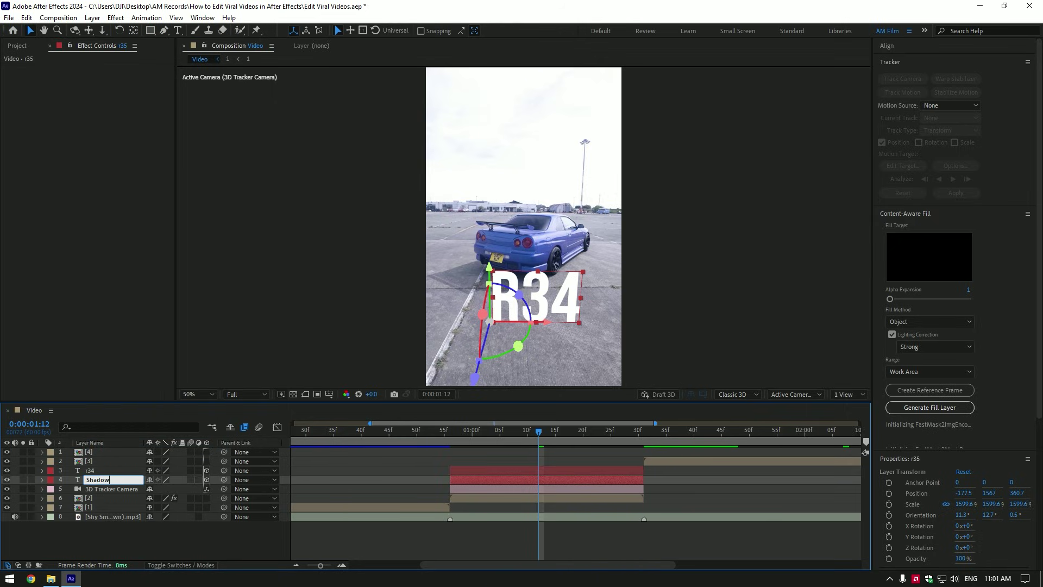
key(Return)
key(ctrl+space)
text(fil)
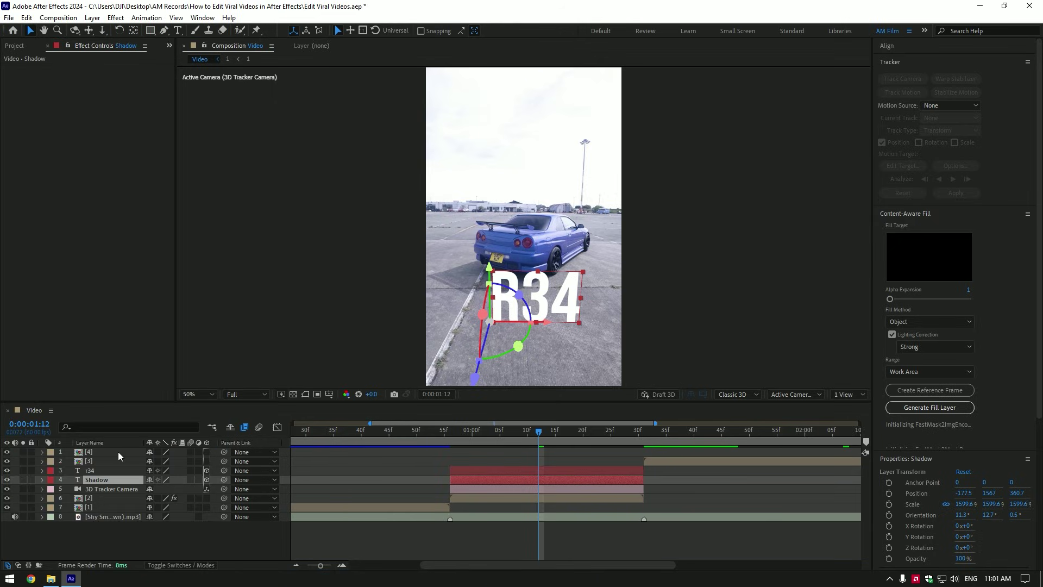
click(101, 97)
key(ctrl+v)
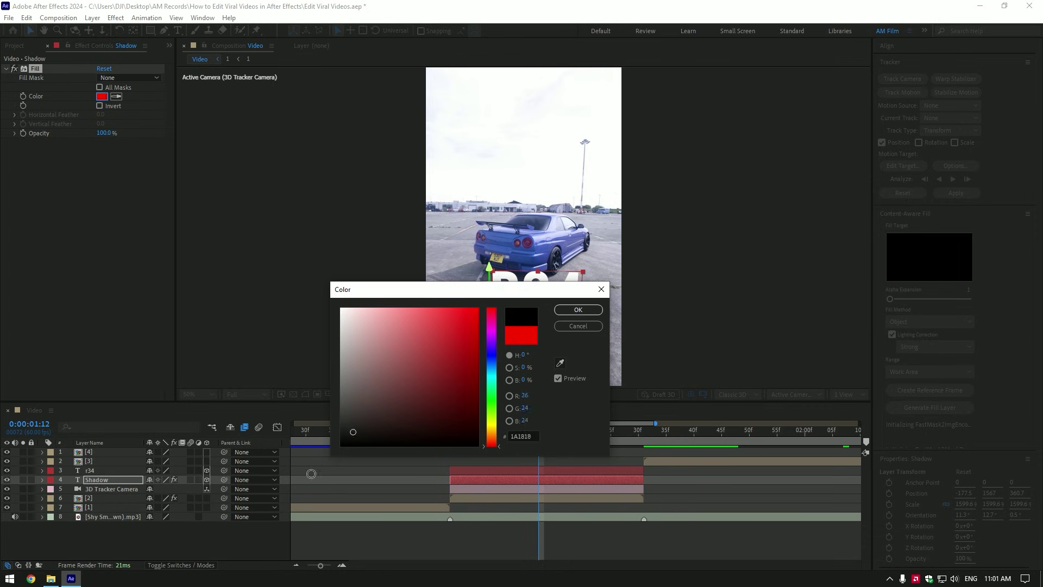
click(578, 310)
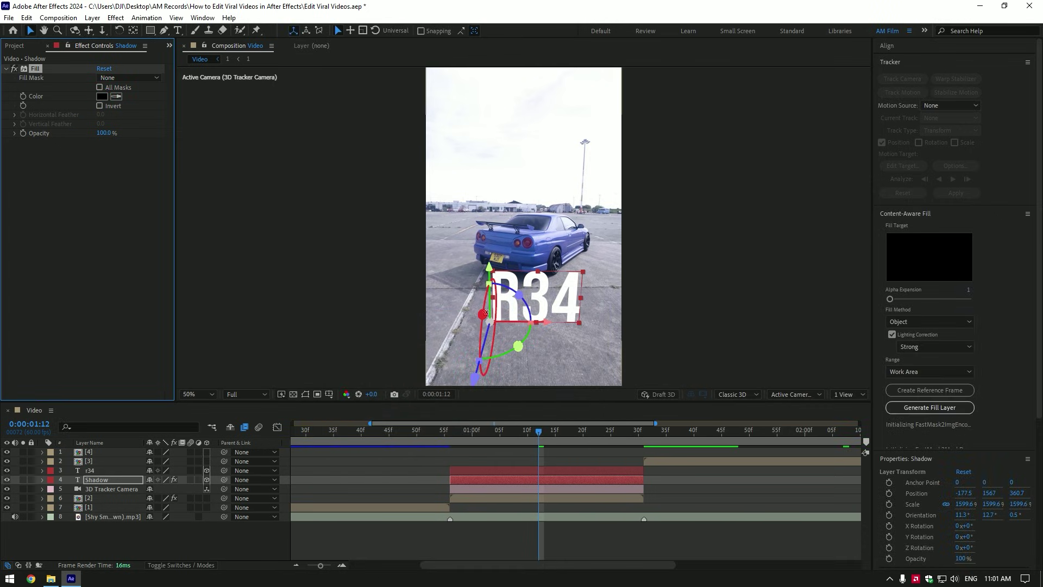
Lay the Shadow flat on the ground, set fill opacity to 28%, and add Gaussian Blur.
drag(486, 313, 491, 325)
drag(104, 133, 158, 173)
key(ctrl+space)
text(gaus)
key(Return)
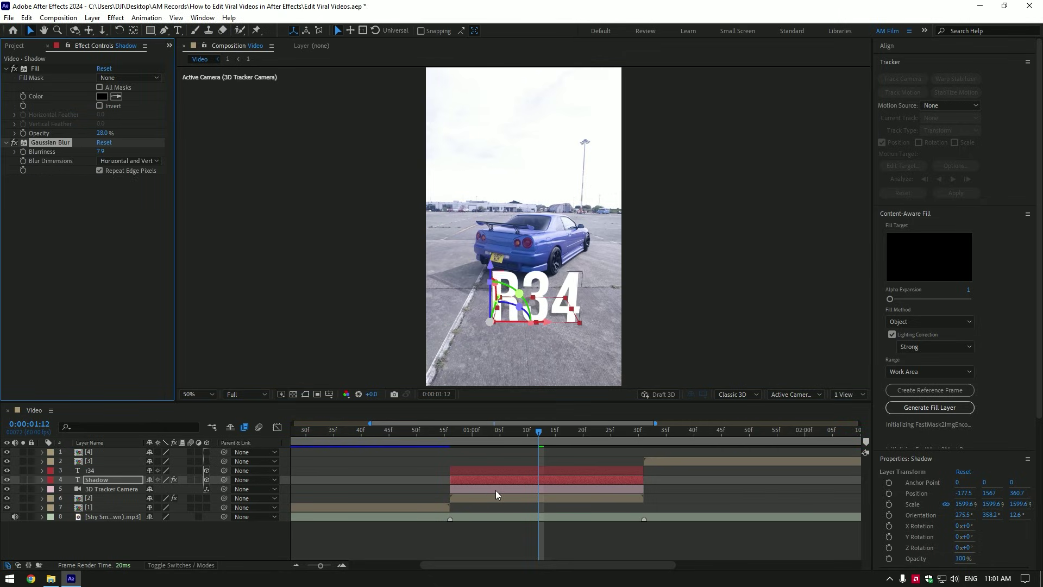
Apply Deep Glow to the r34 layer and drop its Exposure from 1.00 to 0.09.
click(516, 471)
key(ctrl+space)
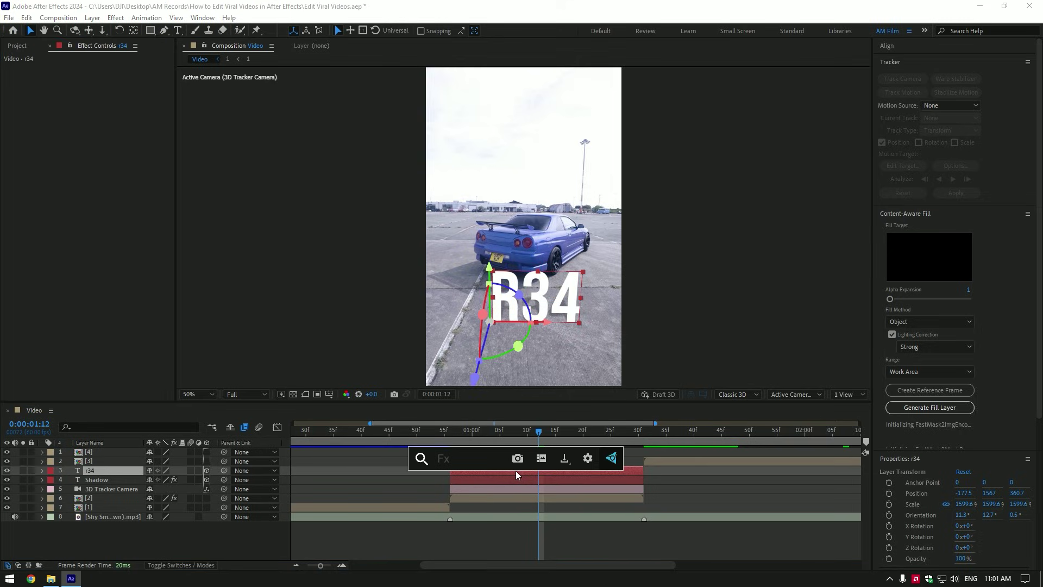
text(dro)
key(Return)
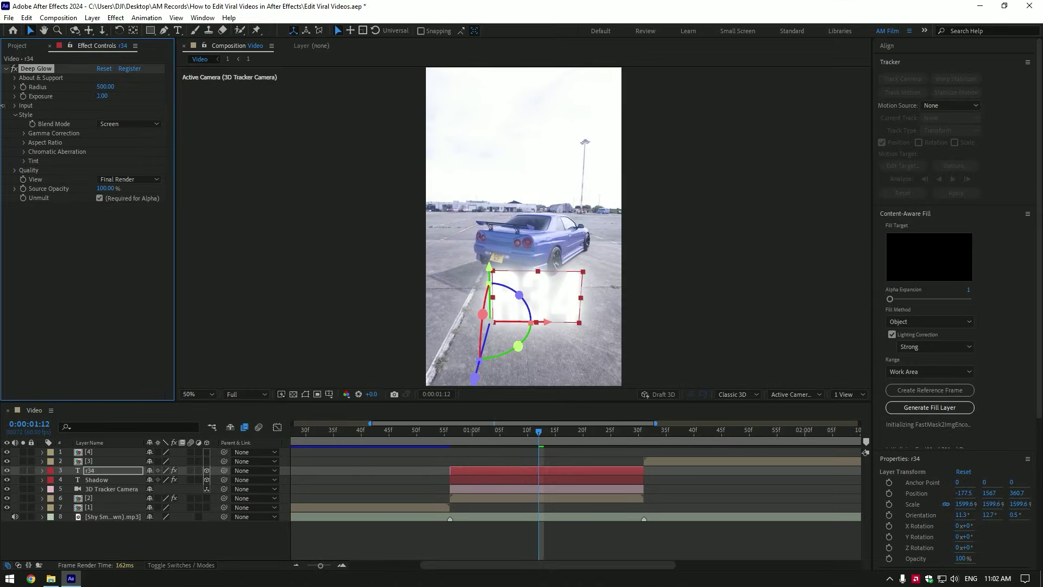
drag(102, 96, 111, 99)
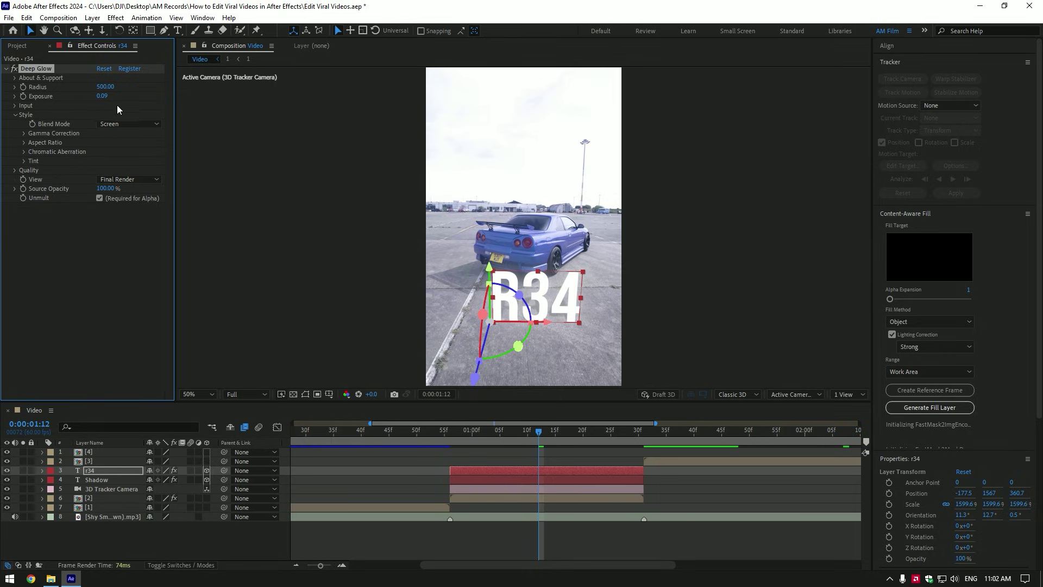
Rename the car footage layer [2] to Bg.
click(481, 498)
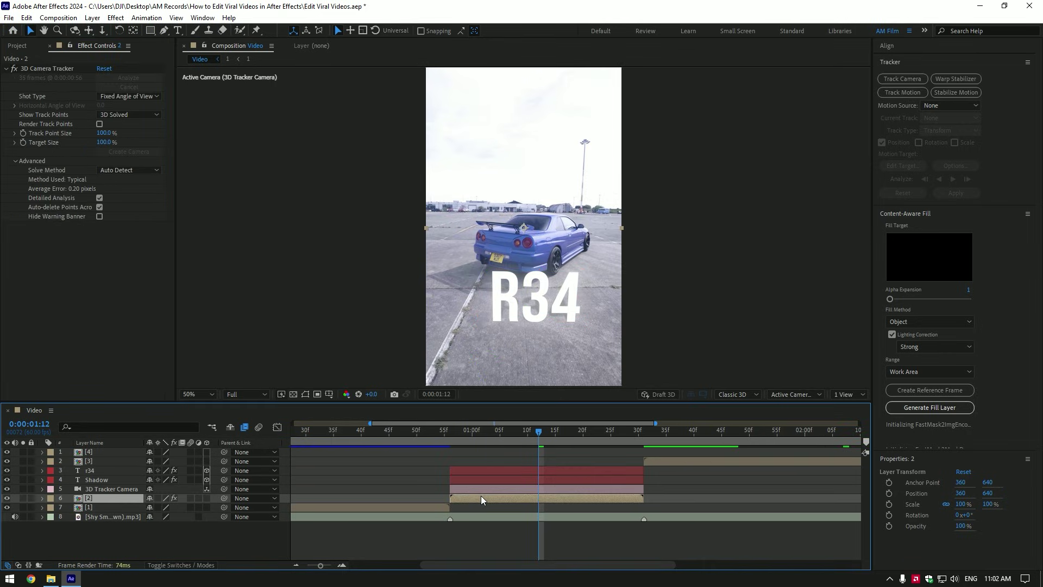
drag(539, 431, 450, 432)
key(minus)
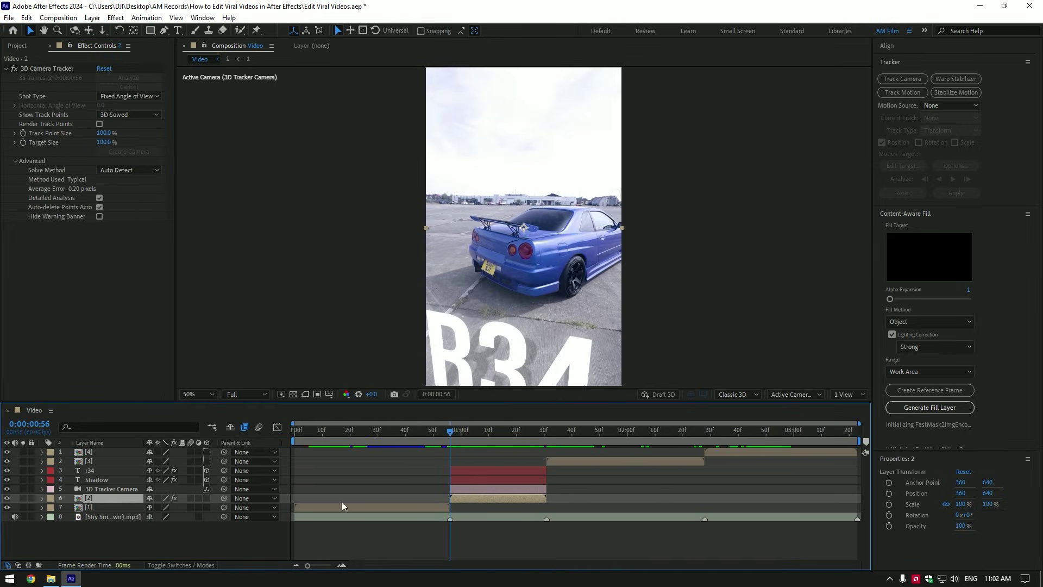
right_click(100, 496)
click(128, 467)
text(B)
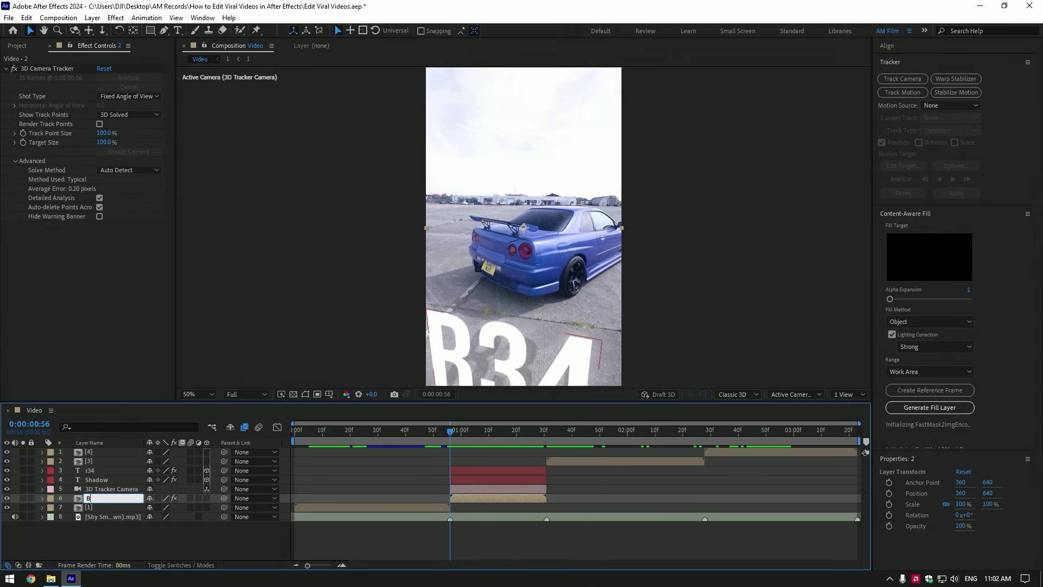
text(g)
key(Return)
Duplicate Bg as a Taillights layer and delete its 3D Camera Tracker effect.
key(ctrl+d)
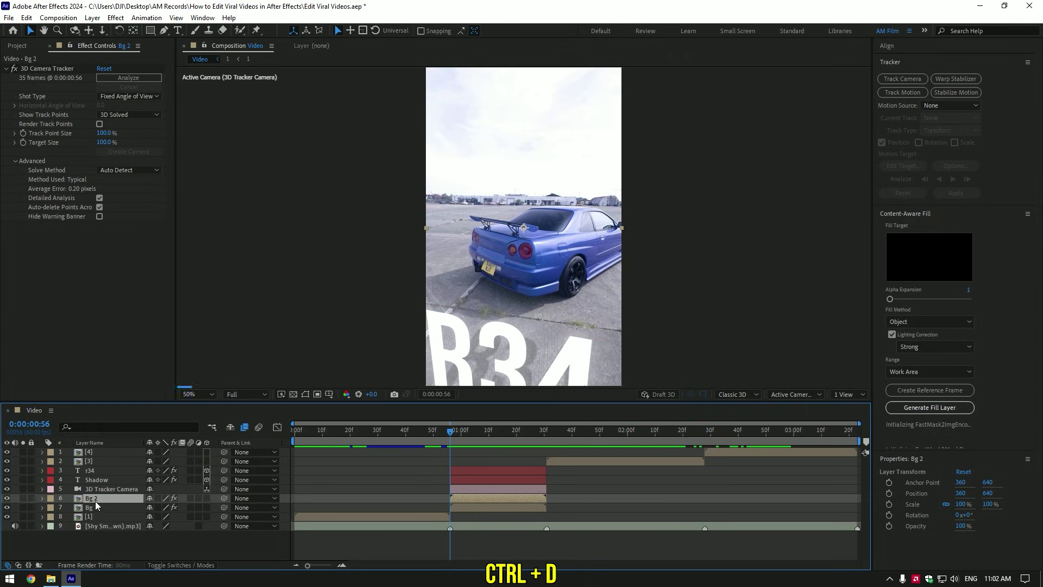
right_click(96, 501)
click(113, 469)
text(Taillights)
key(Return)
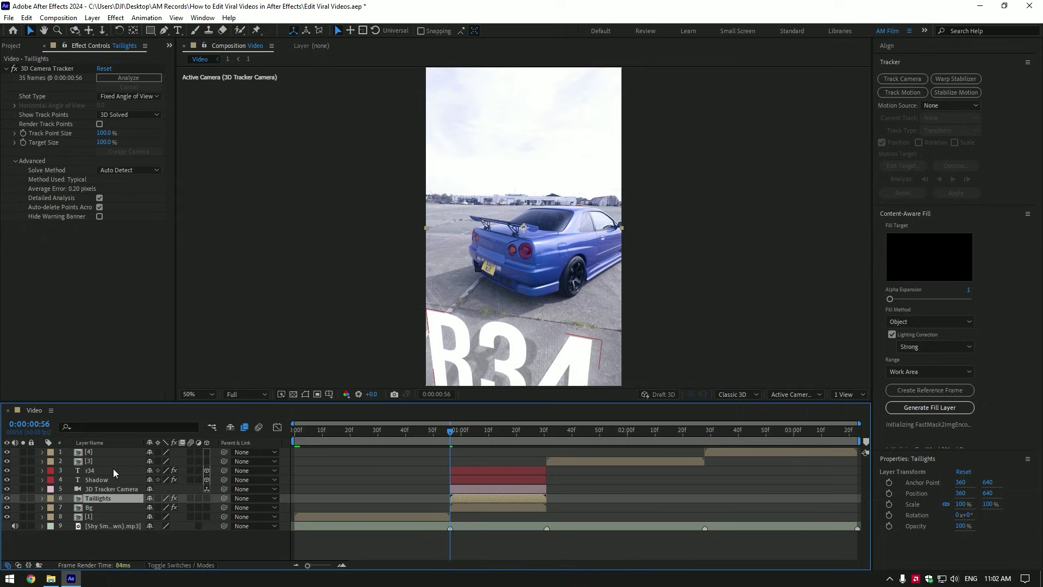
click(53, 67)
key(Delete)
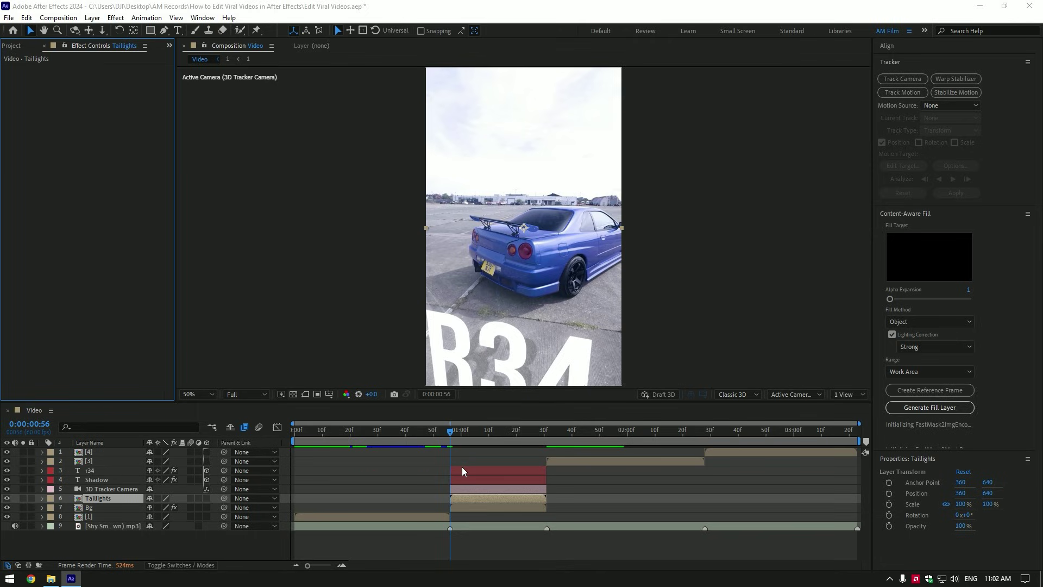
key(ctrl+space)
Apply Mocha AE to the Taillights layer and launch the Mocha workspace.
text(mocha)
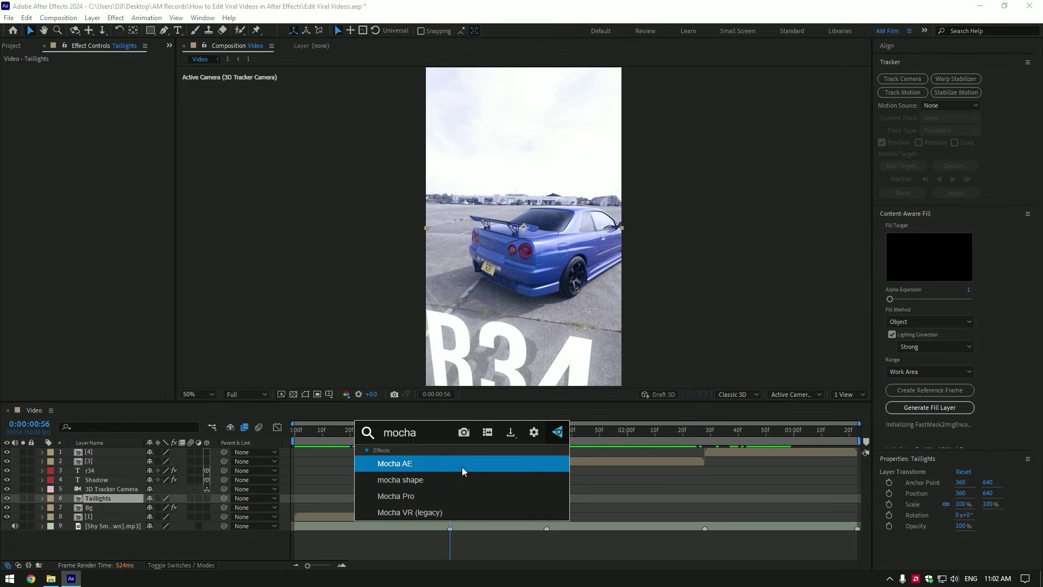
key(Return)
click(73, 97)
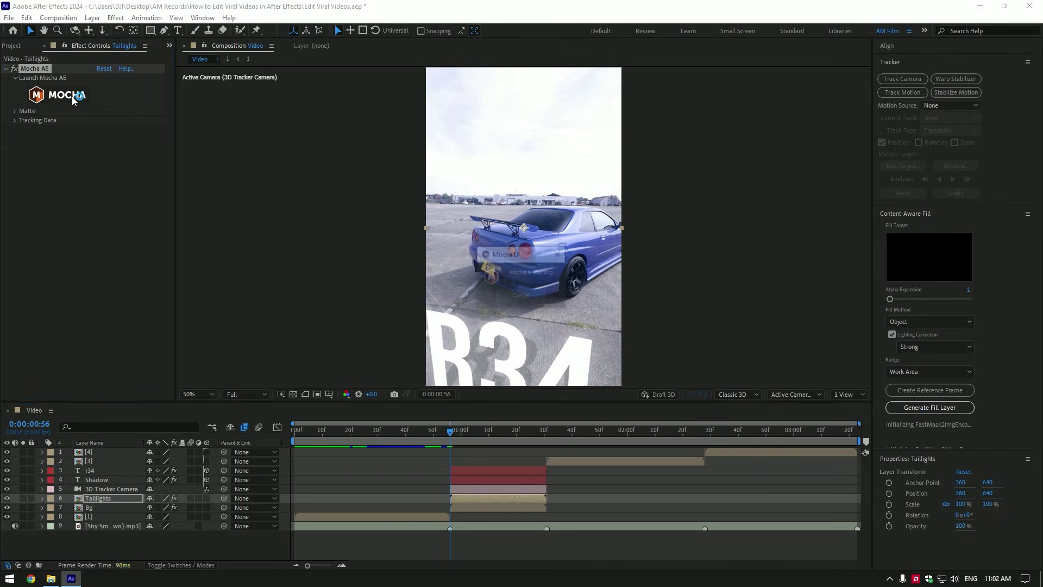
Track an ellipse around the right taillight forward to 01:30, then lock Layer 1.
click(142, 35)
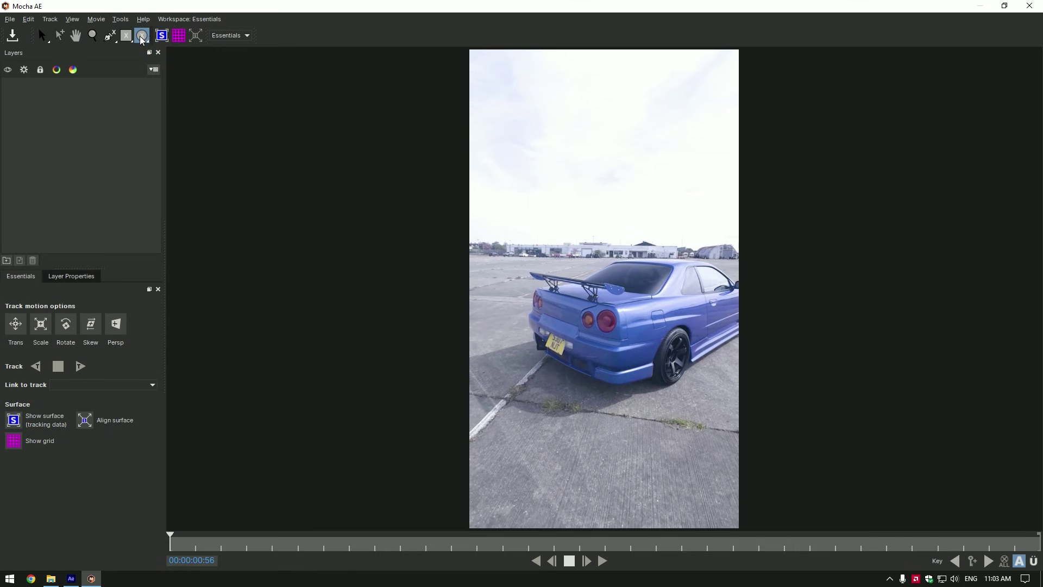
scroll(619, 339, up, 2)
scroll(567, 299, up, 1)
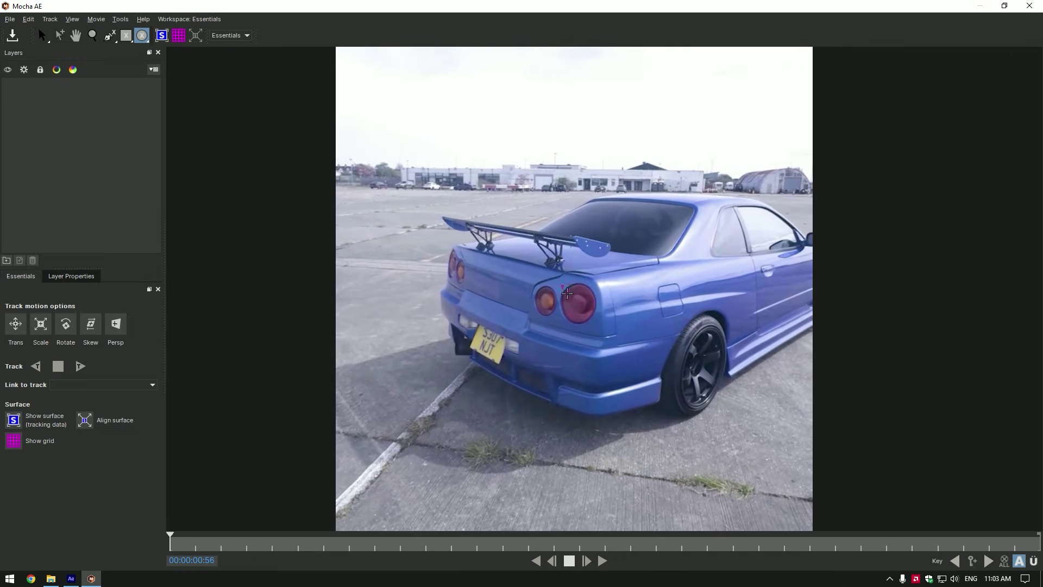
click(595, 322)
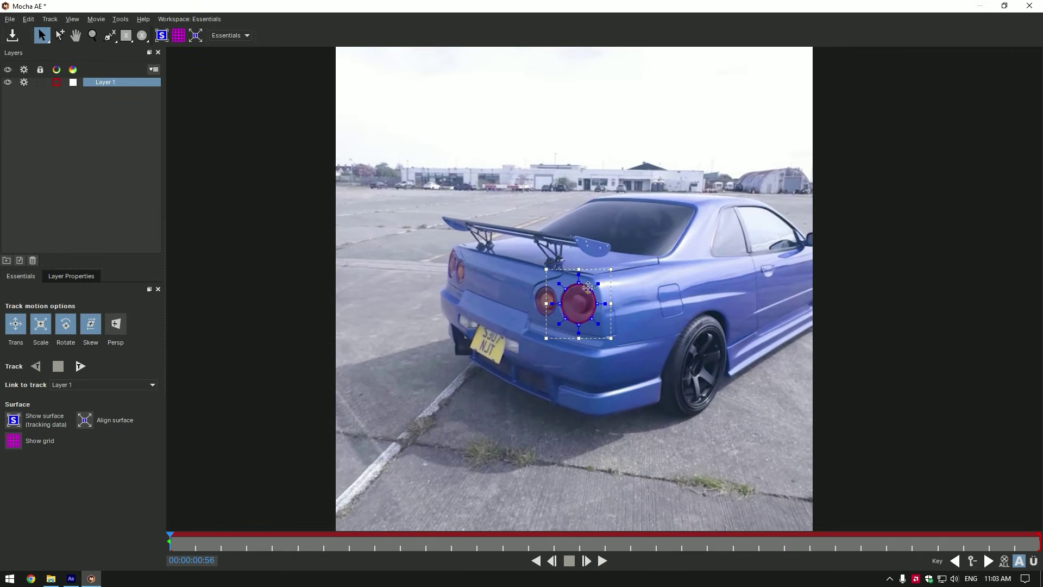
click(81, 366)
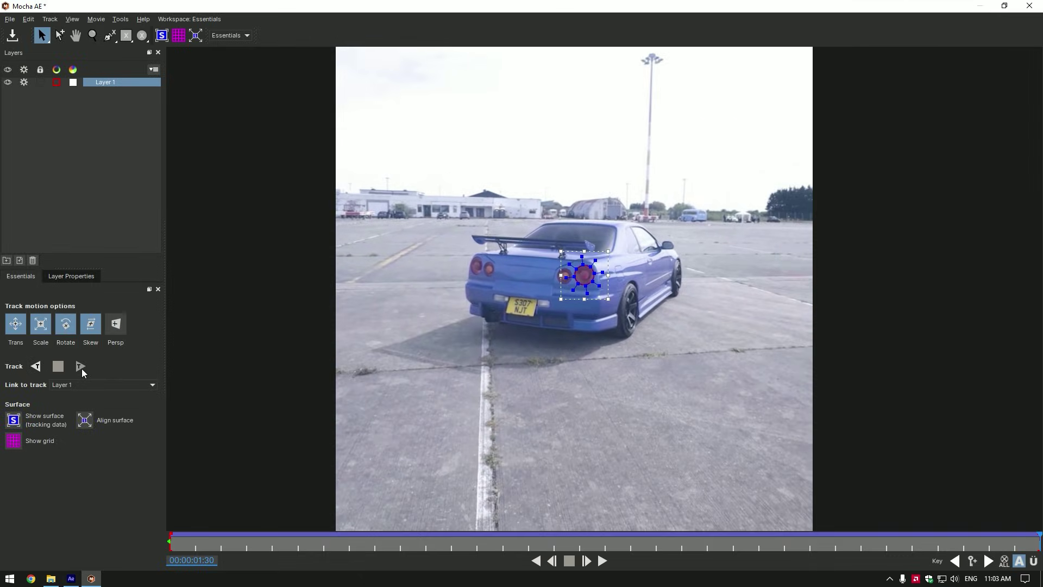
click(40, 84)
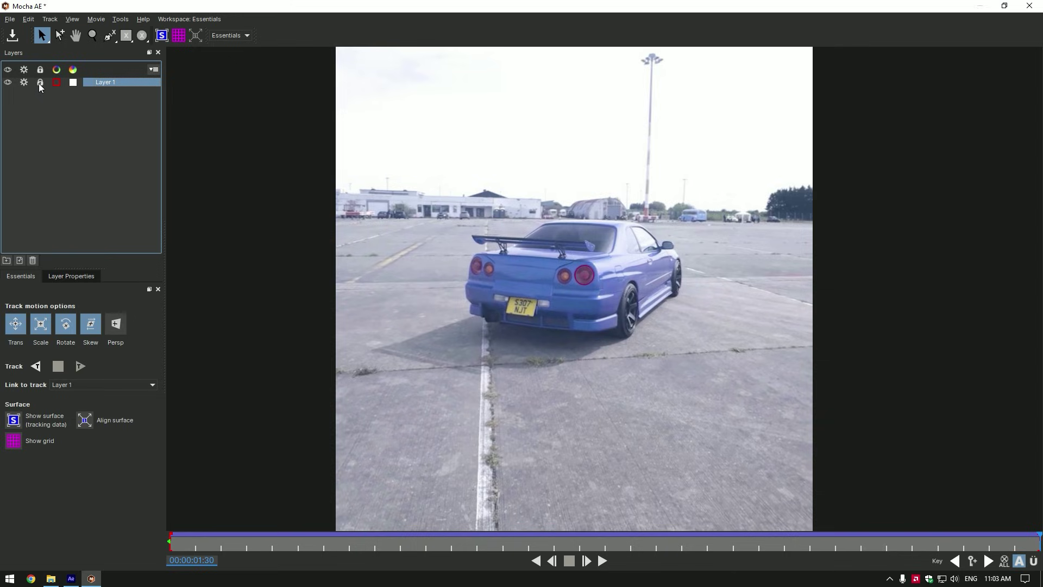
Draw a circle on the inner taillight, track it backward, and lock that layer.
click(142, 35)
scroll(549, 235, up, 5)
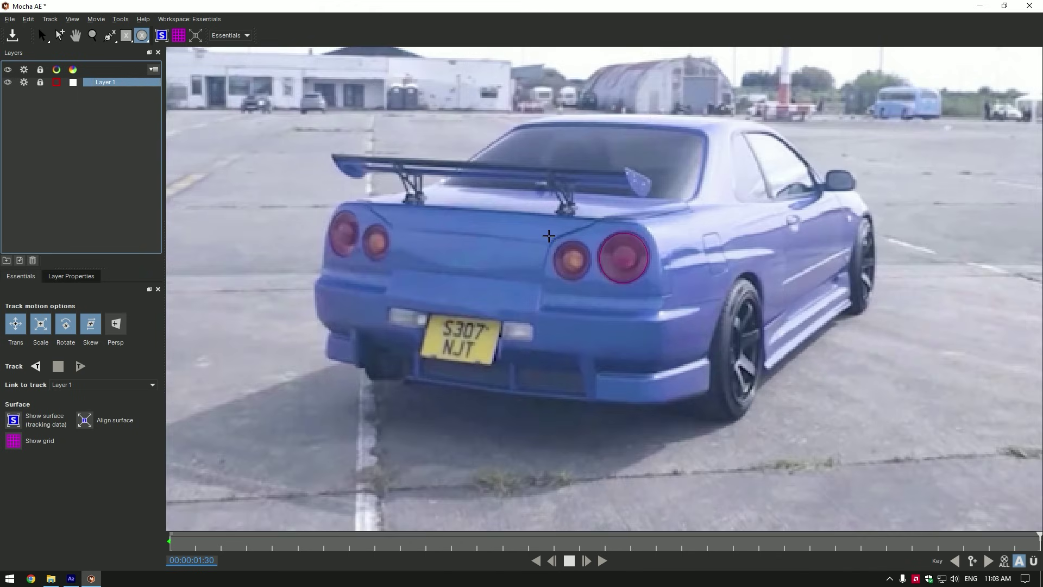
scroll(549, 235, up, 1)
drag(548, 235, 594, 281)
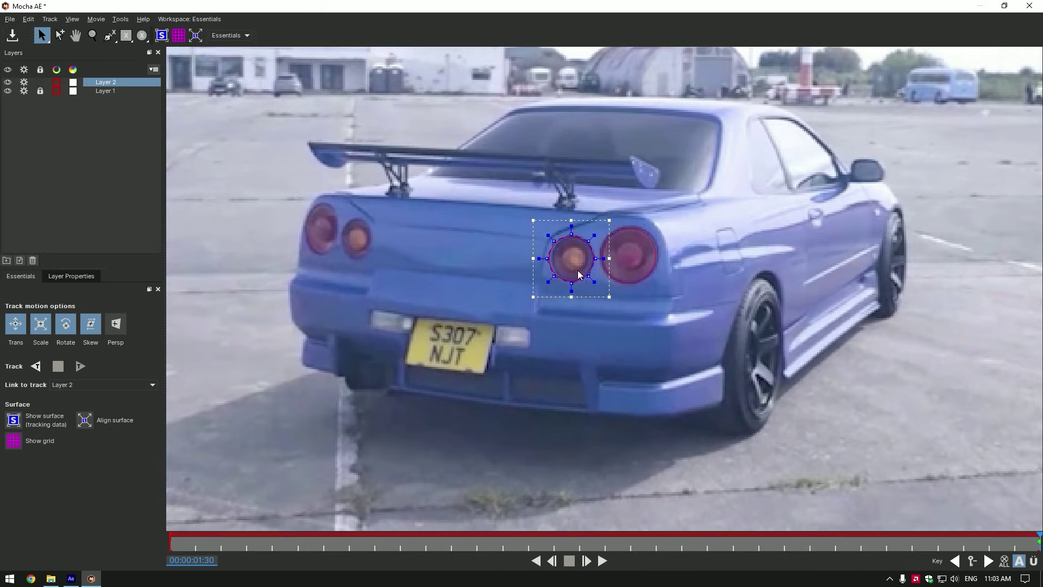
click(556, 242)
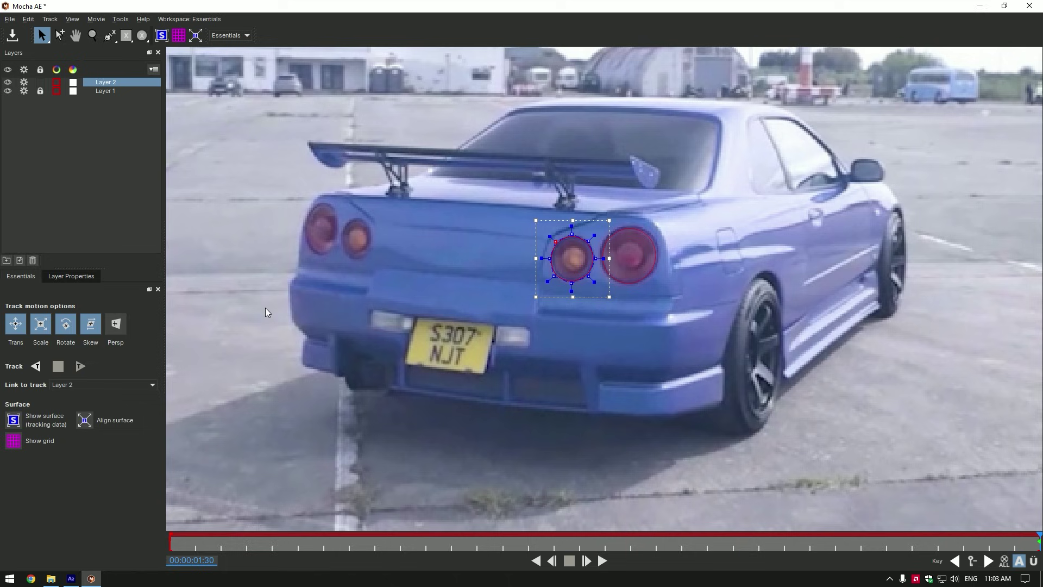
click(37, 367)
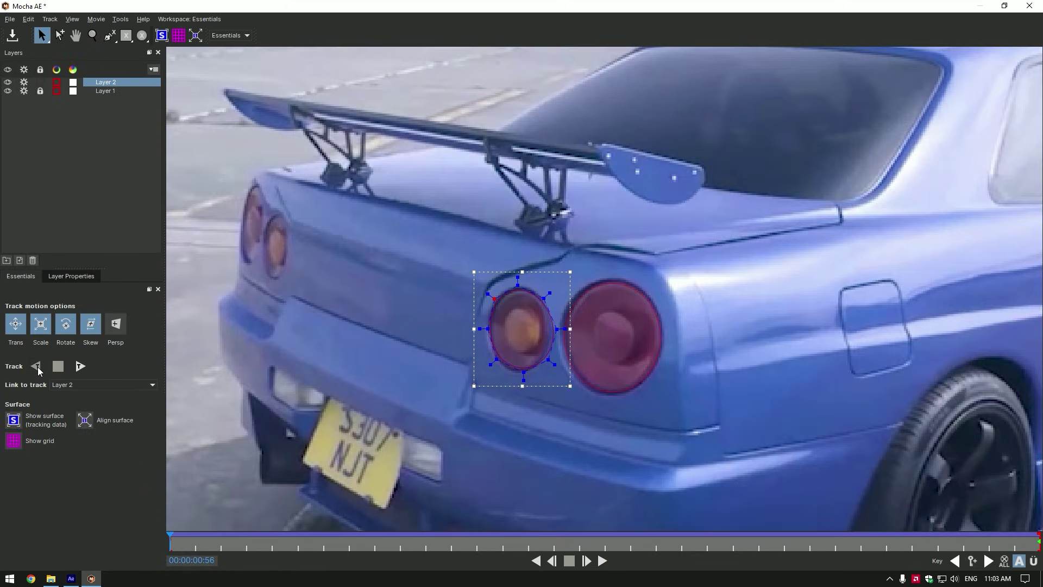
click(40, 81)
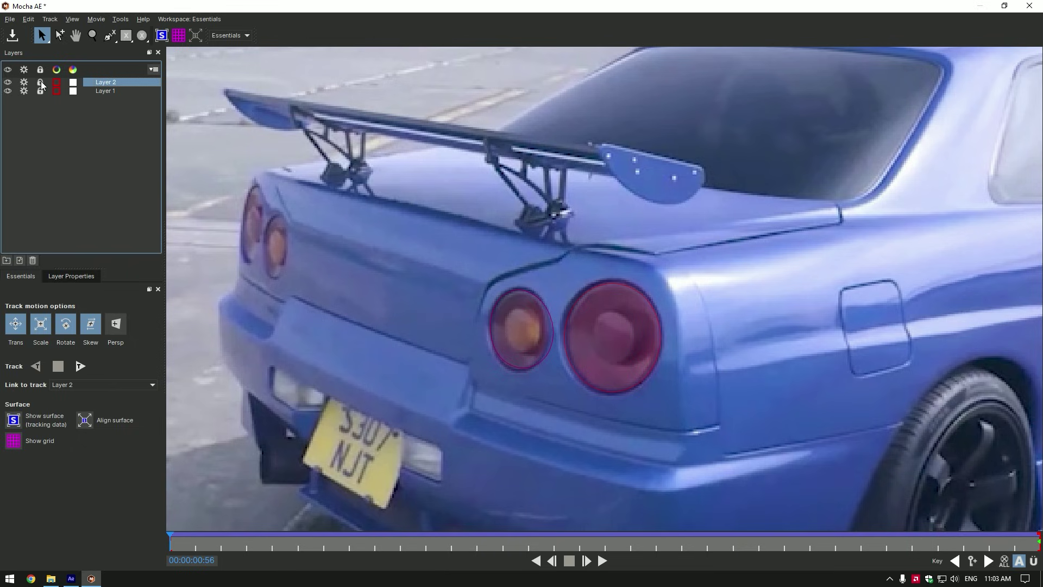
Draw a circle around the left taillight and save the Mocha project.
click(142, 36)
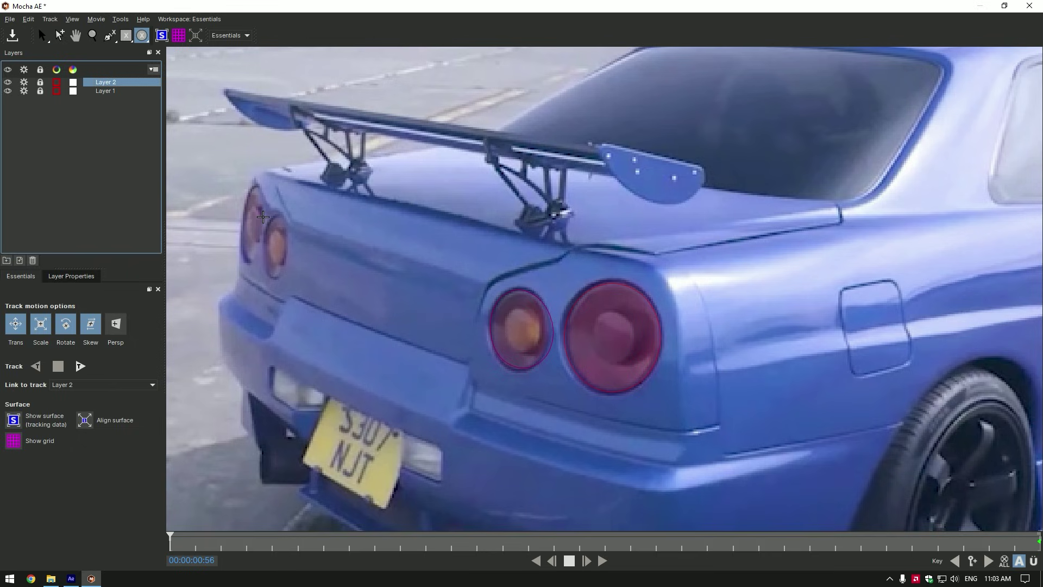
drag(263, 217, 288, 278)
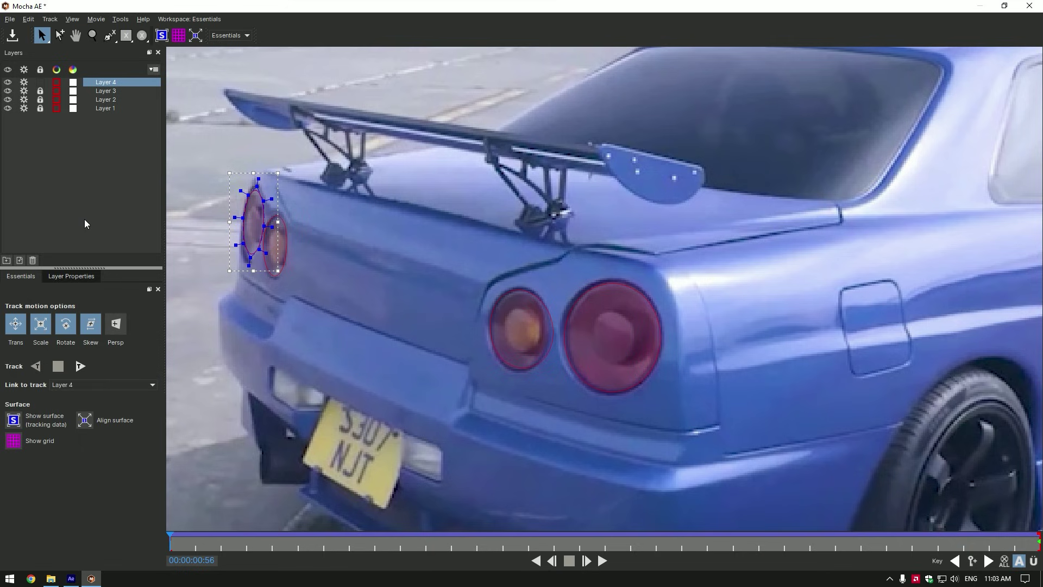
click(11, 35)
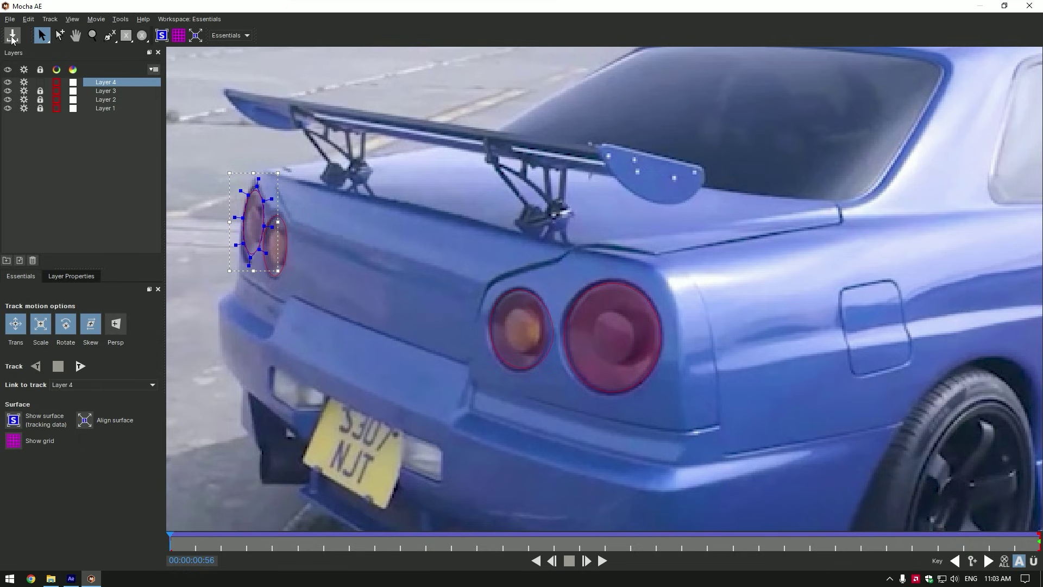
Close Mocha, enable Apply Matte, and solo Taillights to check the matte.
click(1030, 5)
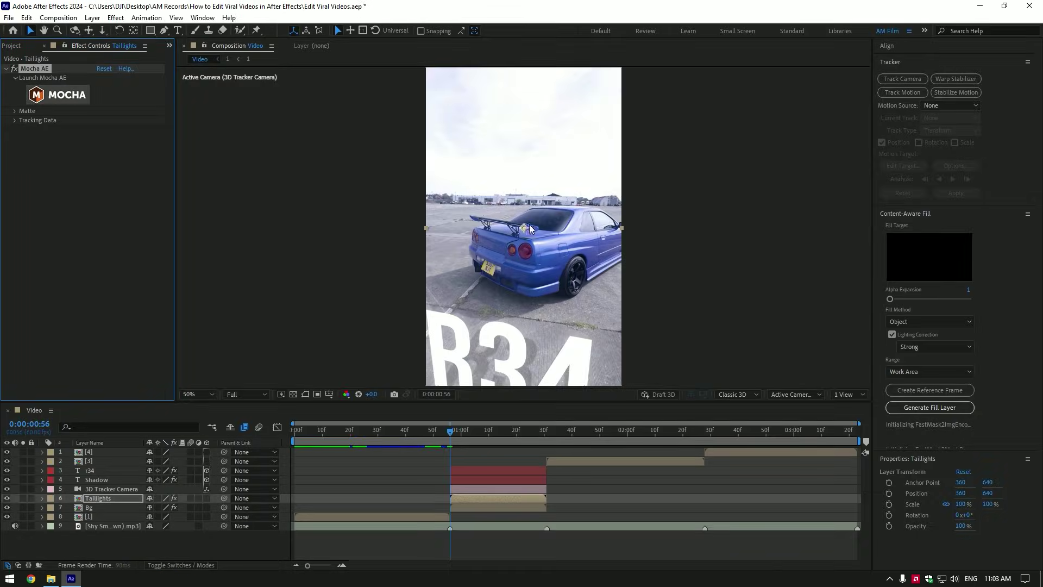
click(14, 111)
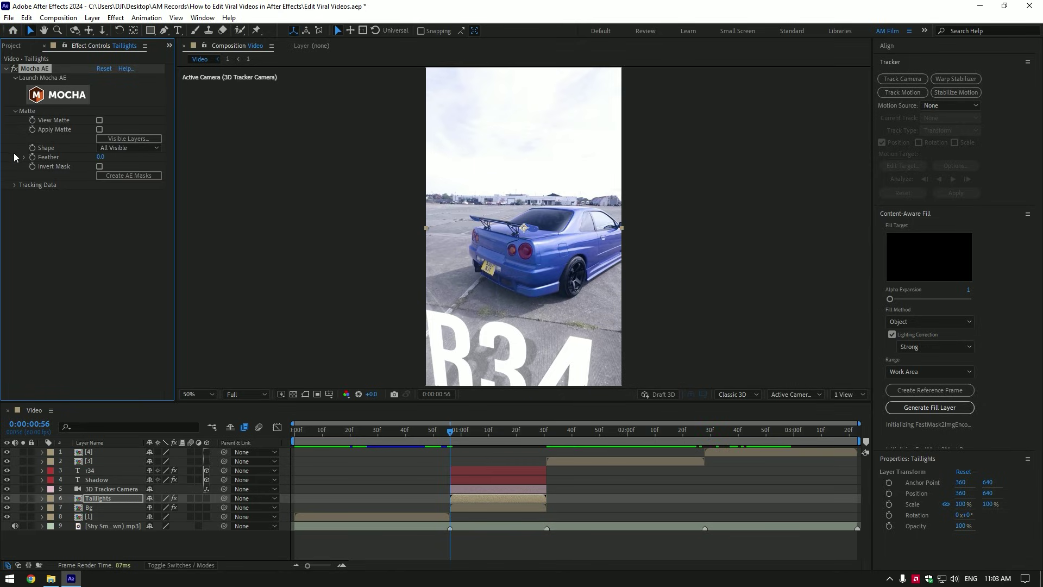
click(100, 130)
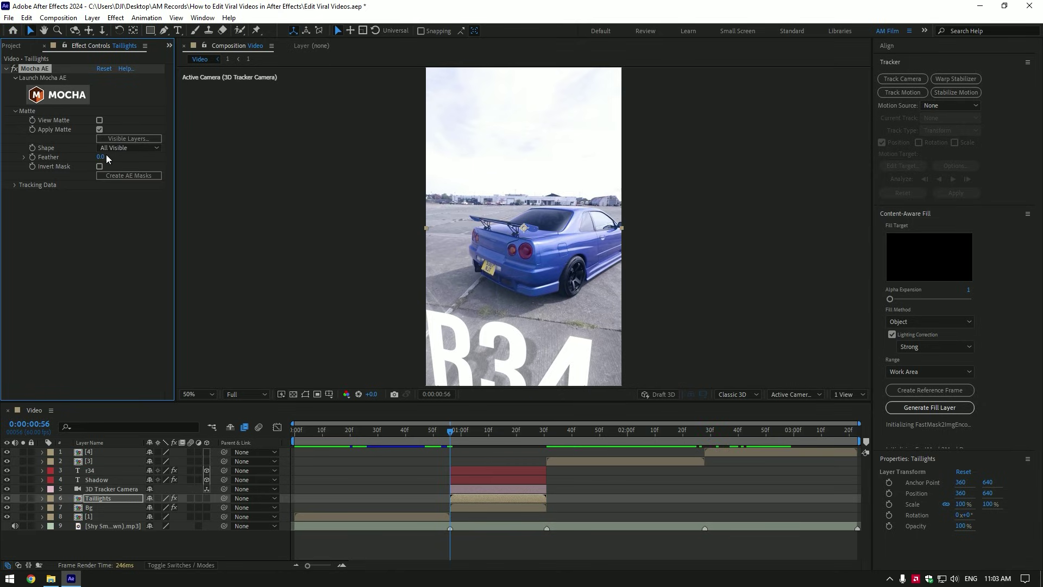
click(24, 497)
click(24, 498)
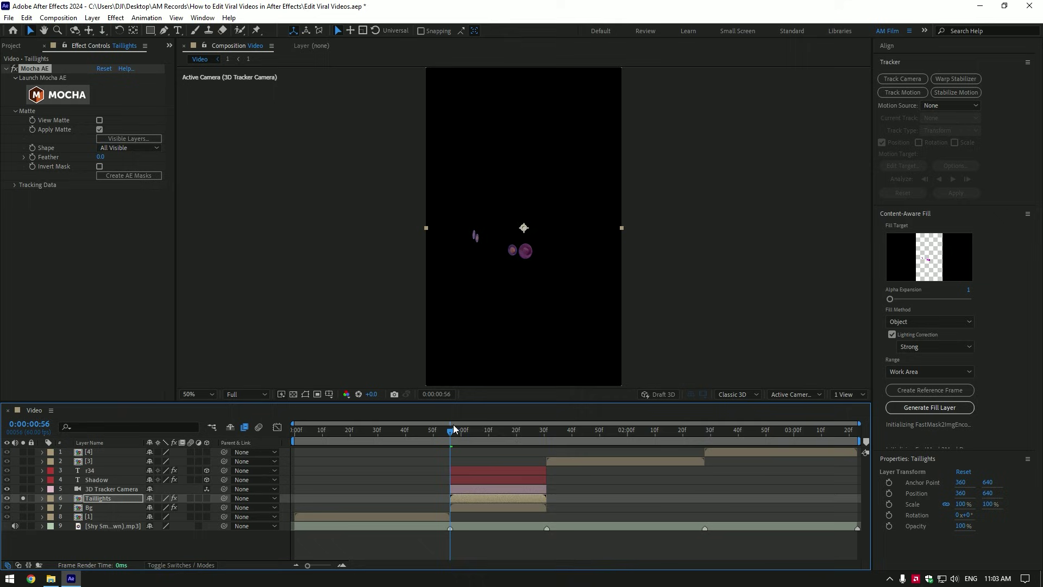
drag(454, 429, 496, 436)
click(23, 497)
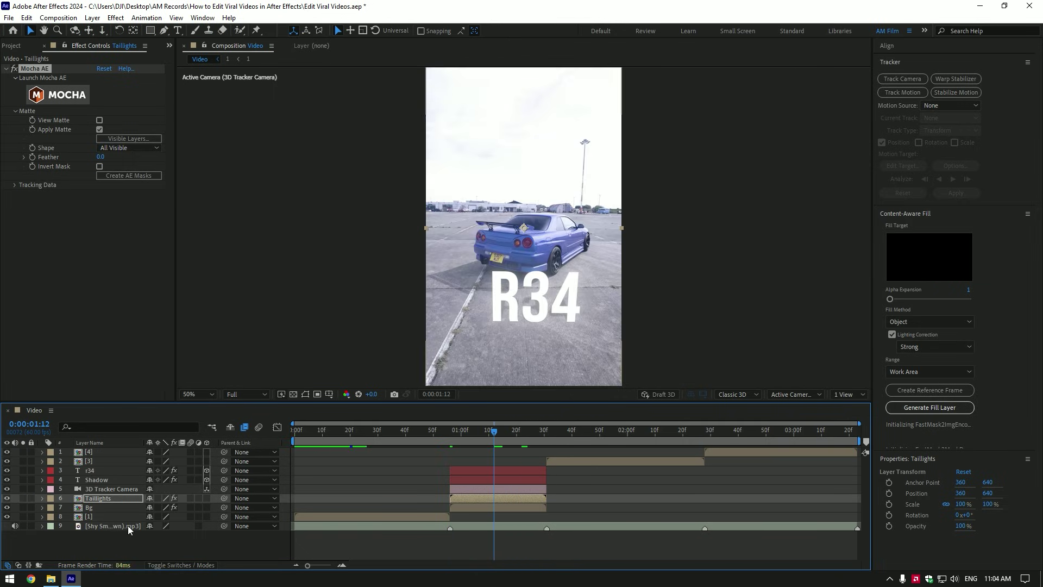
Add Crate's Godrays centred on the taillights with Length 10000 and Exposure 8.82.
key(ctrl+space)
text(god)
key(Return)
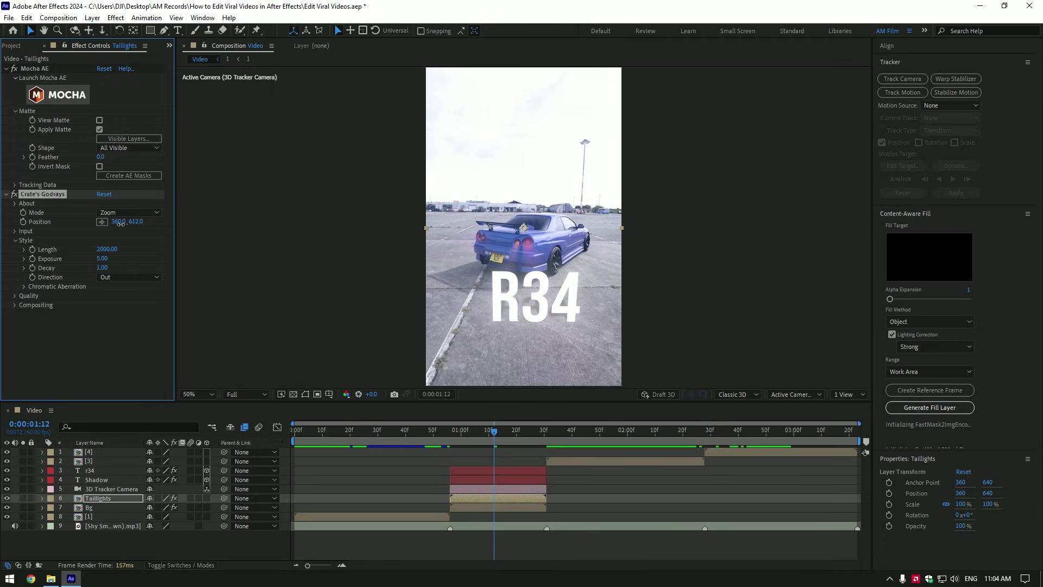
drag(136, 222, 171, 221)
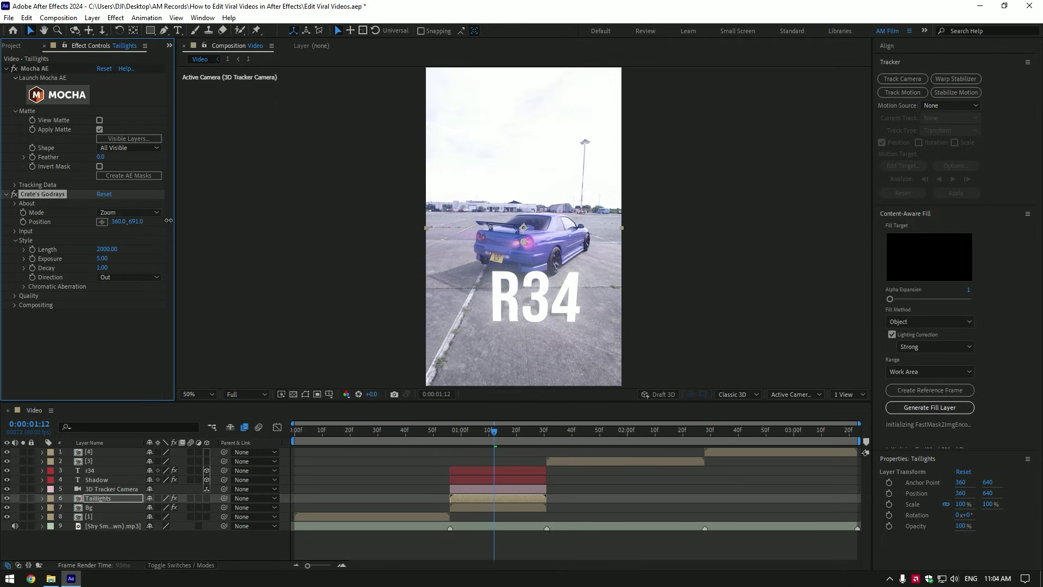
key(period)
drag(524, 261, 555, 254)
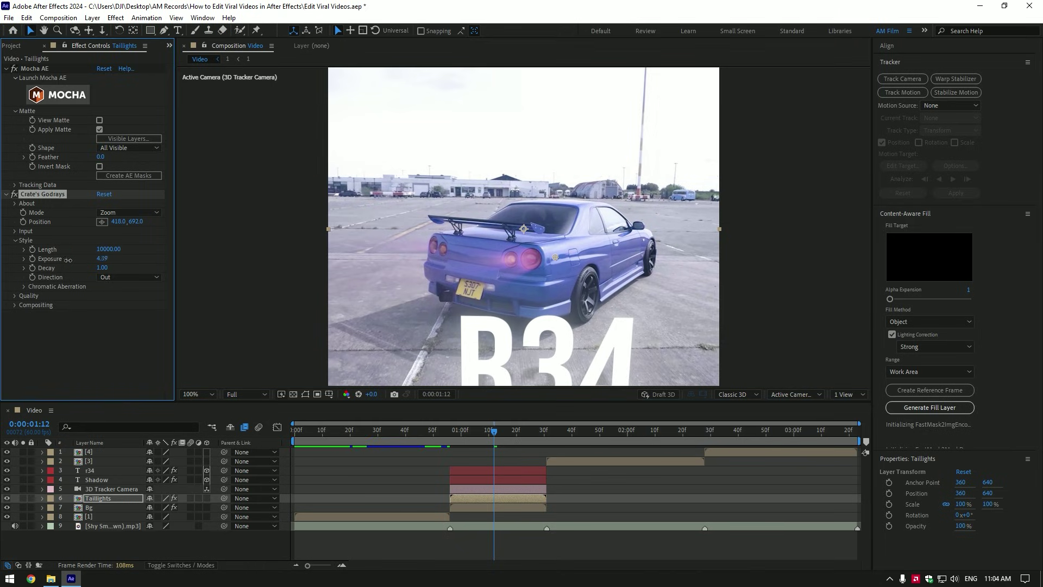
drag(107, 250, 114, 272)
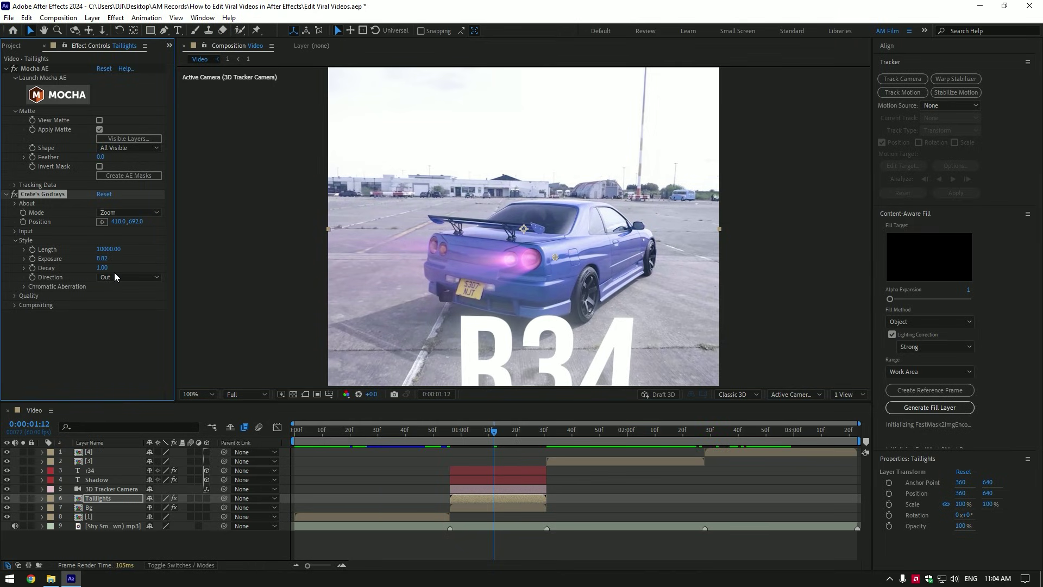
Apply Deep Glow to the Taillights layer and lower its Exposure to 0.20.
key(ctrl+space)
text(deep)
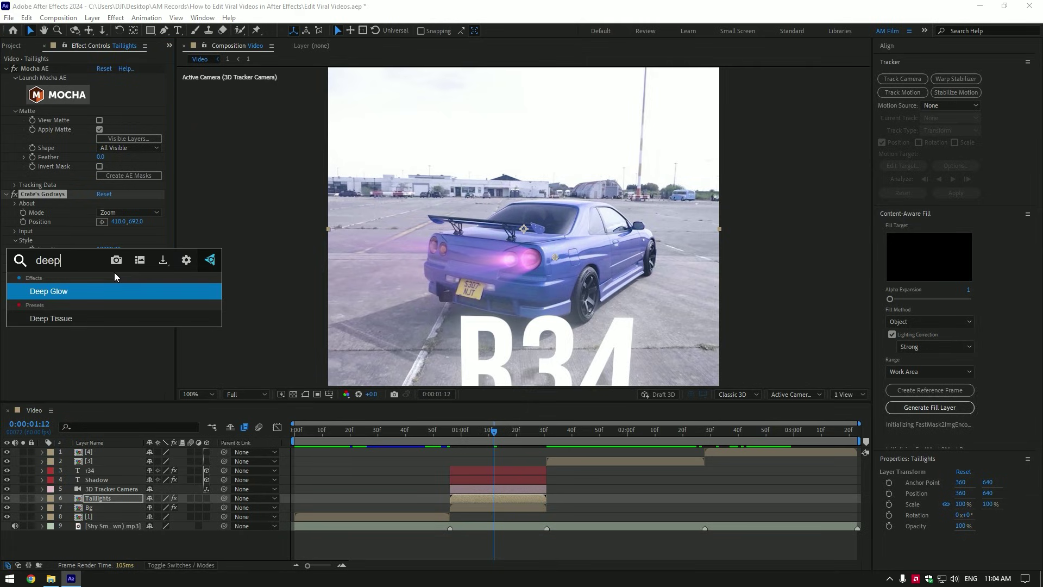
key(Return)
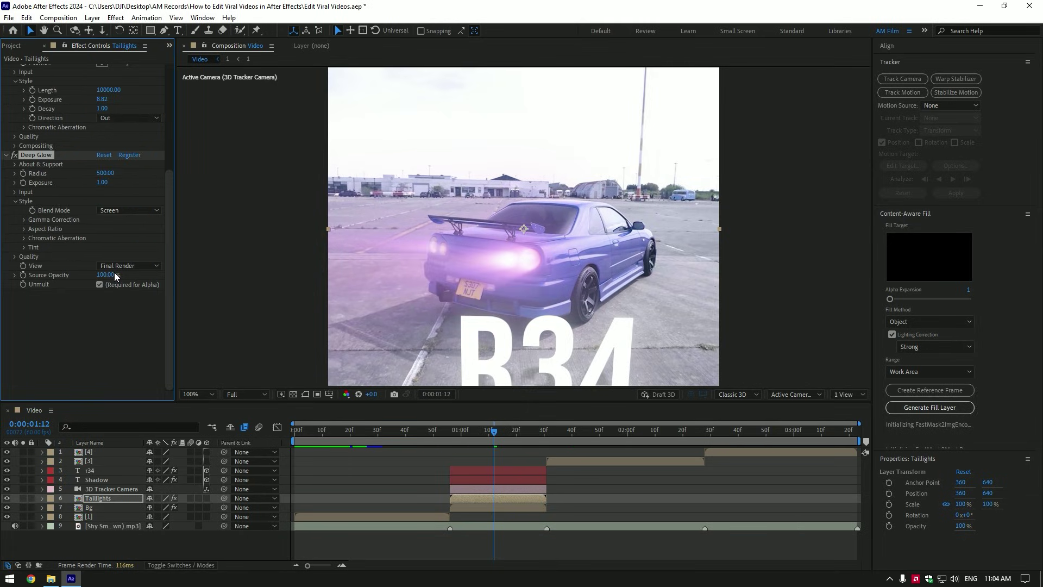
drag(102, 183, 68, 187)
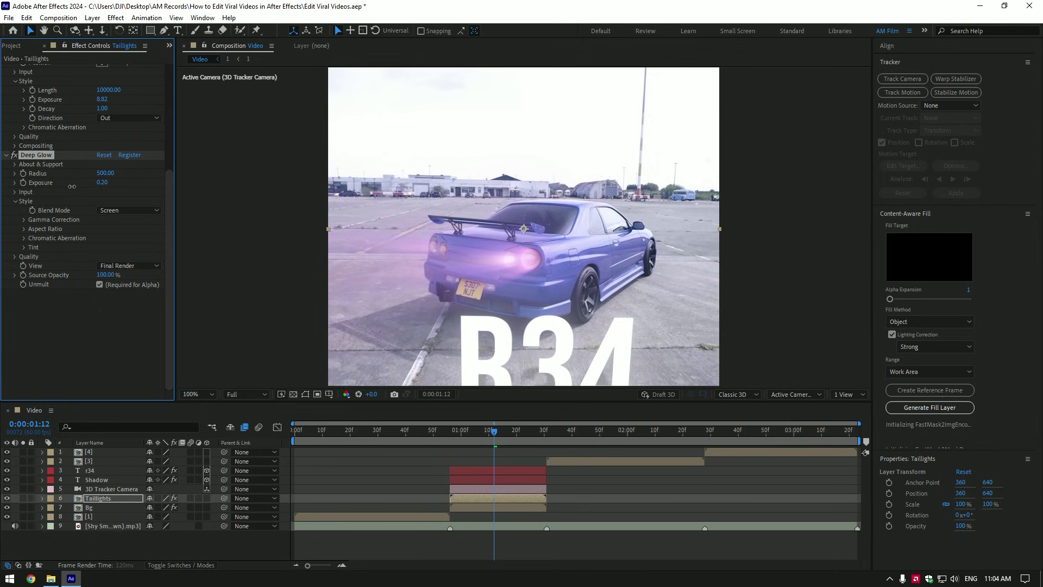
Enable the glow's tint in Soft Light mode with Mix reduced to 40%.
click(22, 248)
click(99, 256)
click(129, 275)
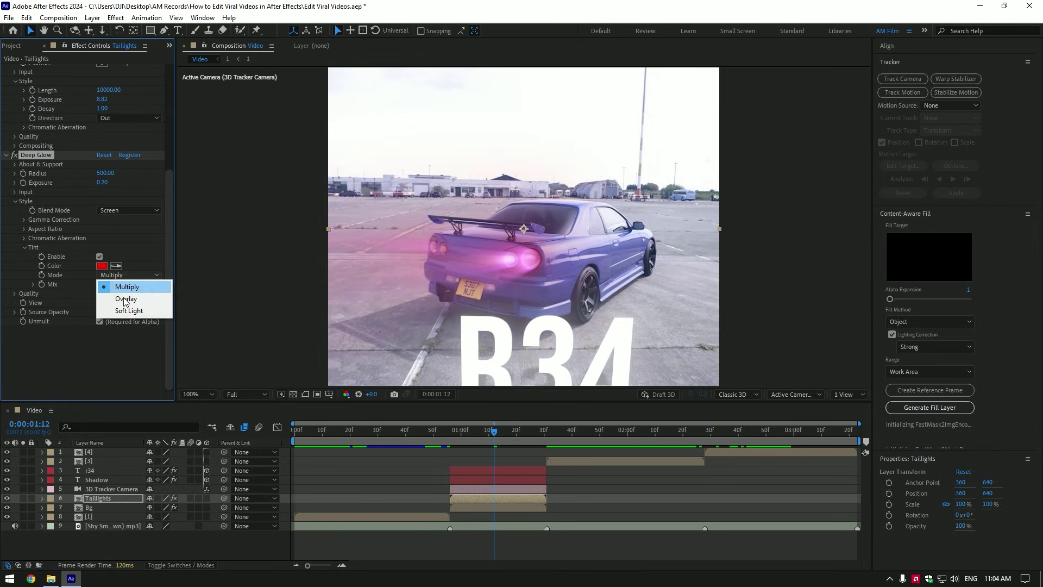
click(129, 311)
drag(103, 284, 78, 286)
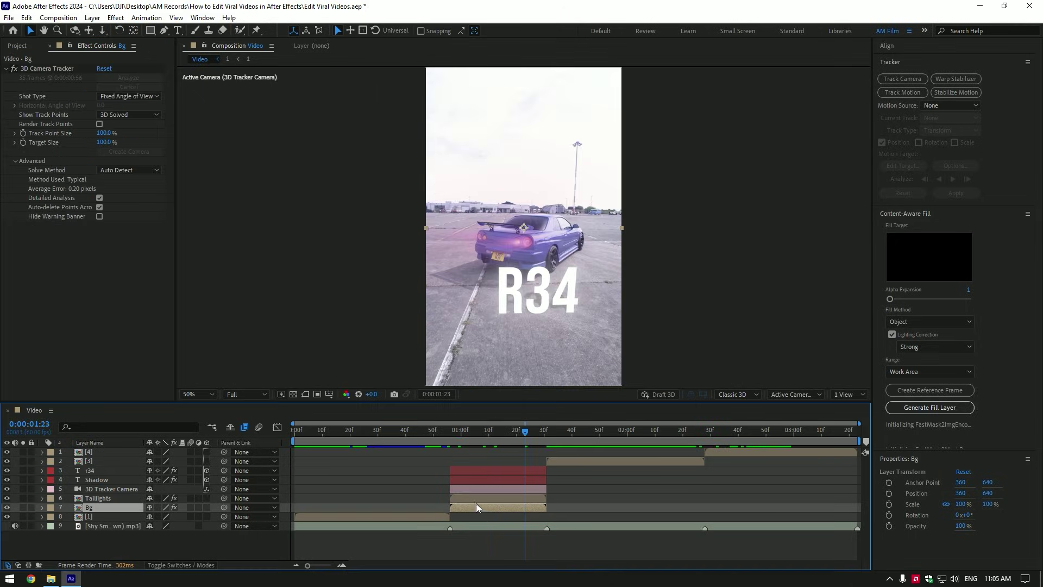
Pre-compose the r34, Shadow, camera, Taillights and Bg layers into a composition named 2.
drag(476, 504, 470, 467)
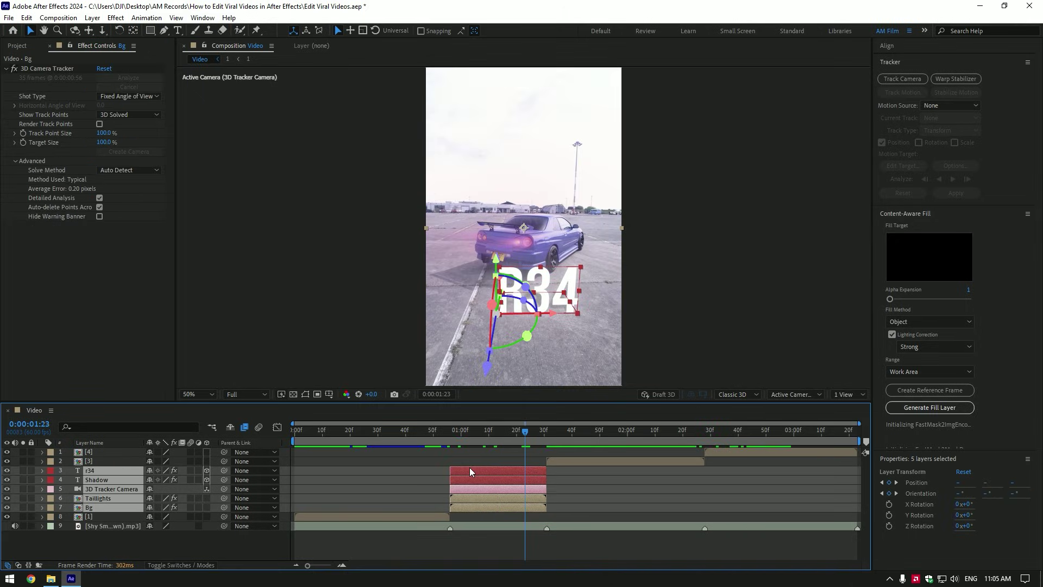
right_click(467, 510)
click(532, 449)
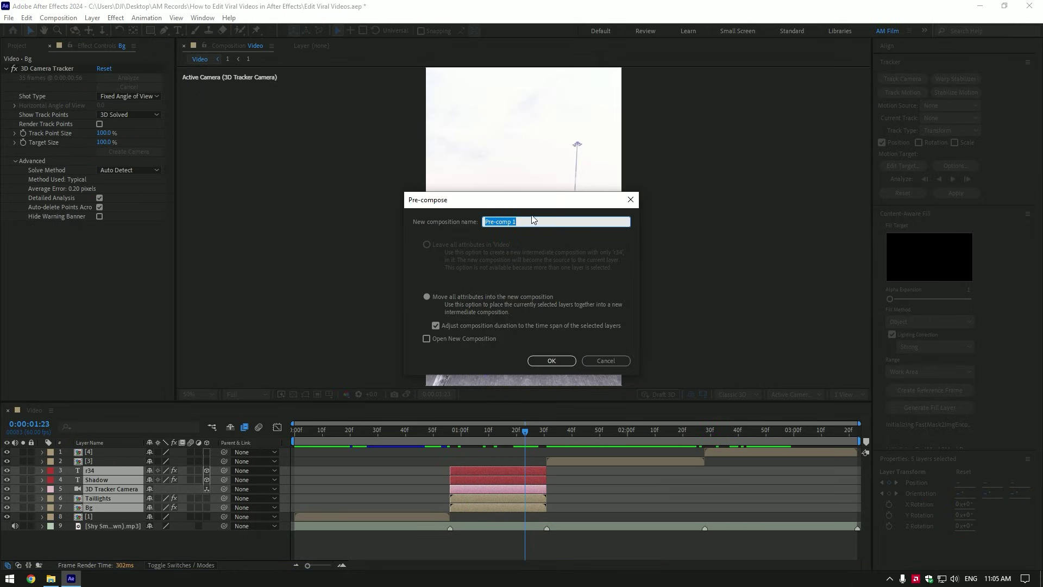
text(2)
click(542, 359)
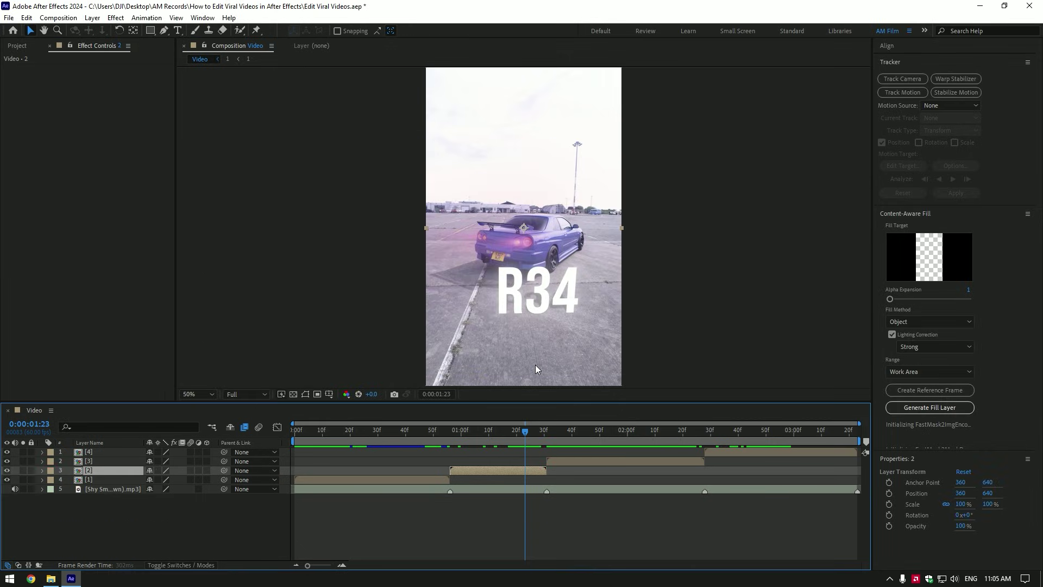
Go to the start of clip [3] and select the [3] layer.
click(486, 431)
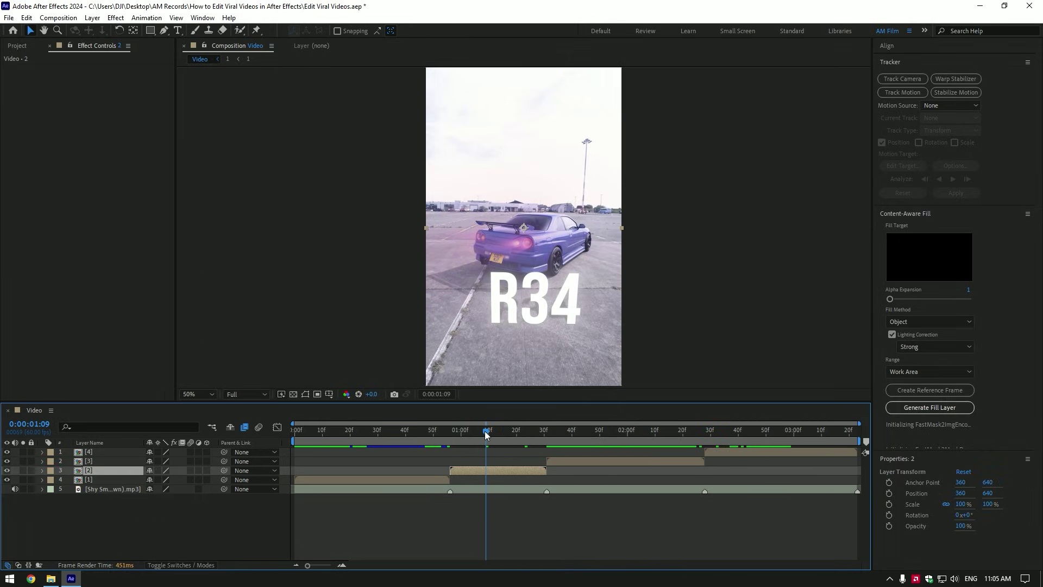
click(545, 432)
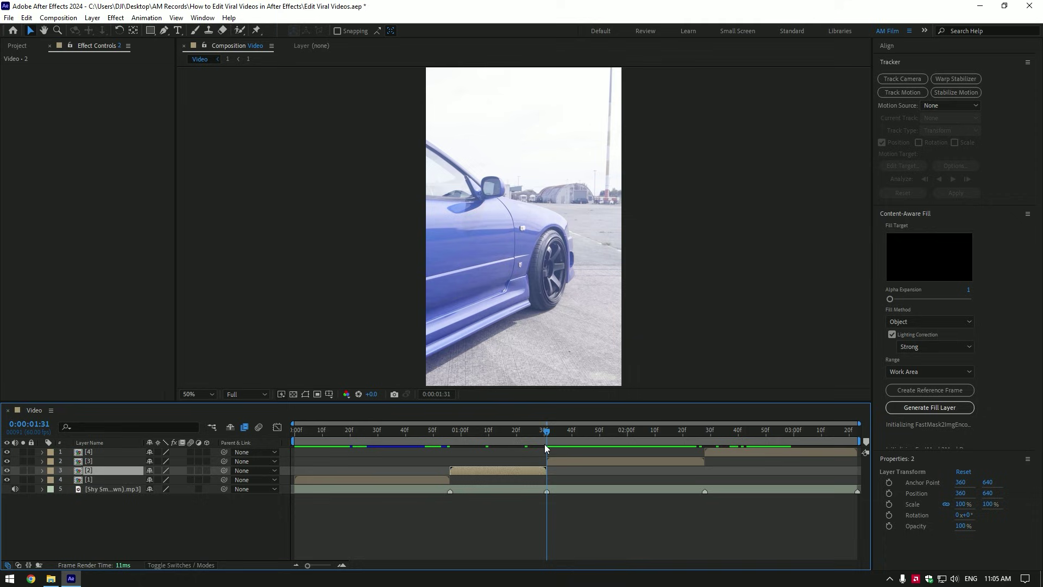
click(570, 464)
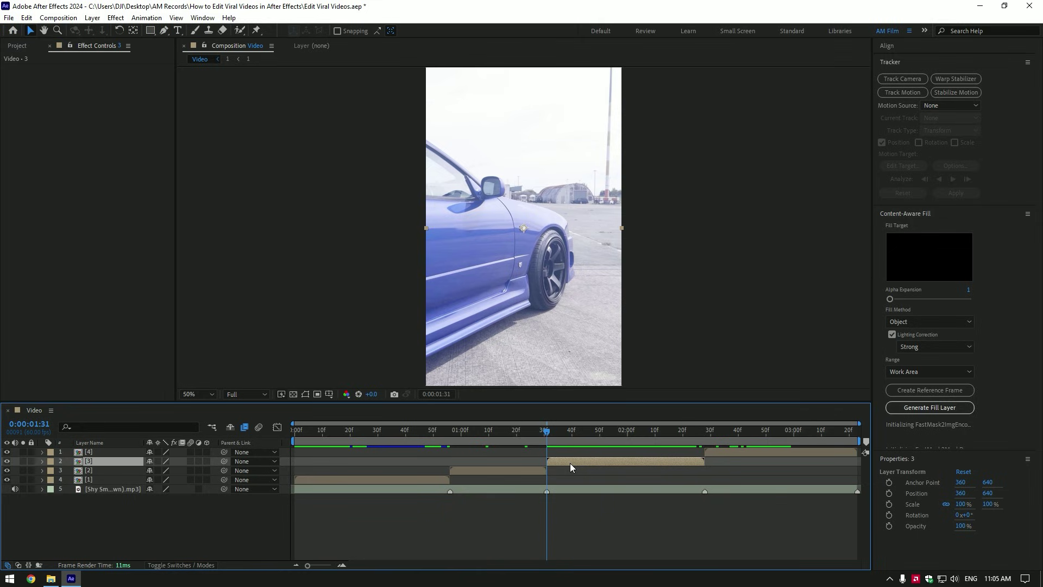
Apply Mocha AE to clip [3] and launch it in Mocha.
key(ctrl+space)
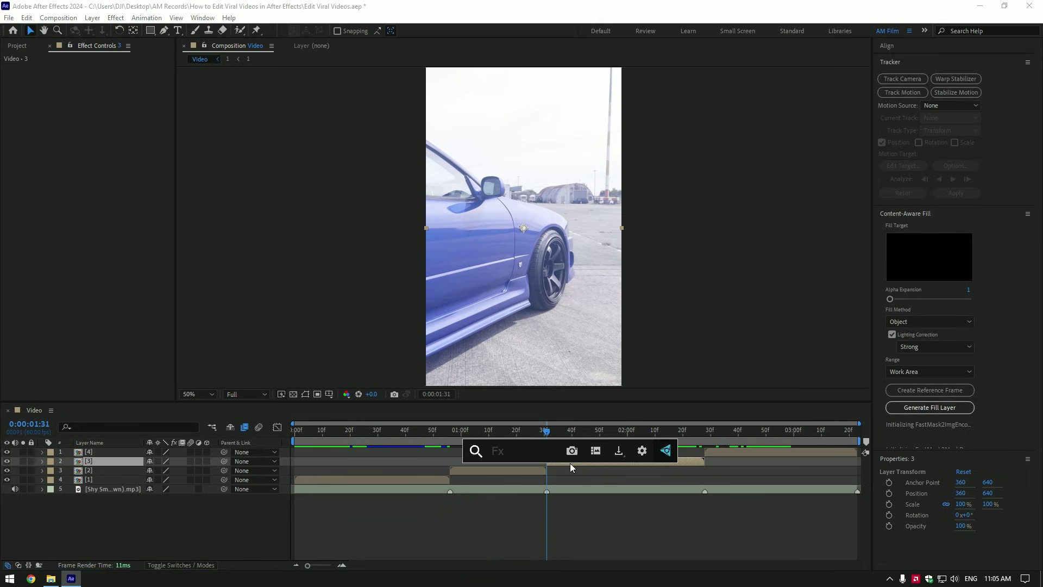
text(mocha)
key(Return)
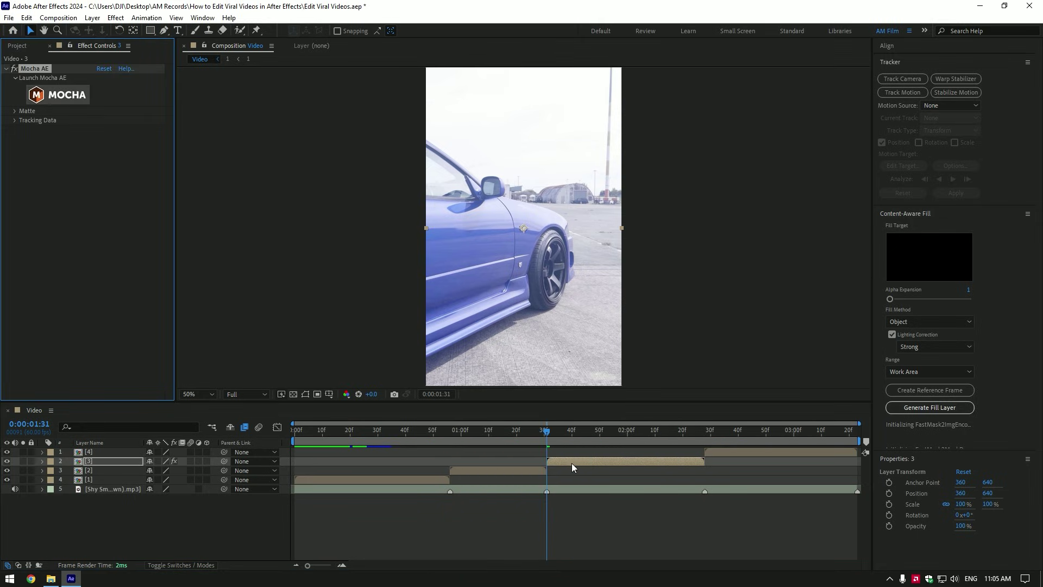
click(79, 99)
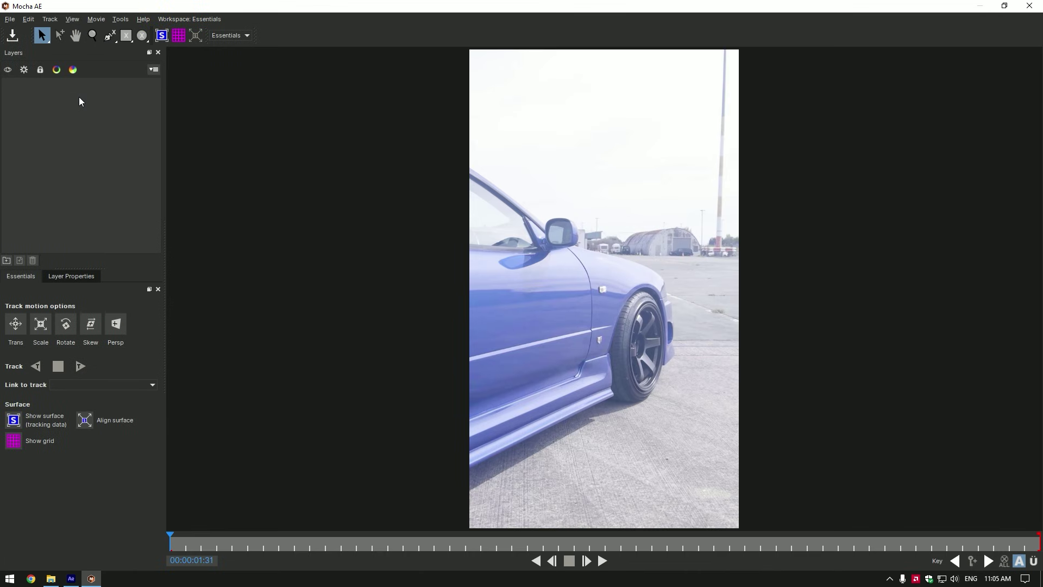
Draw an ellipse spline around the front wheel, fitted tightly to the rim.
click(142, 39)
scroll(749, 424, up, 3)
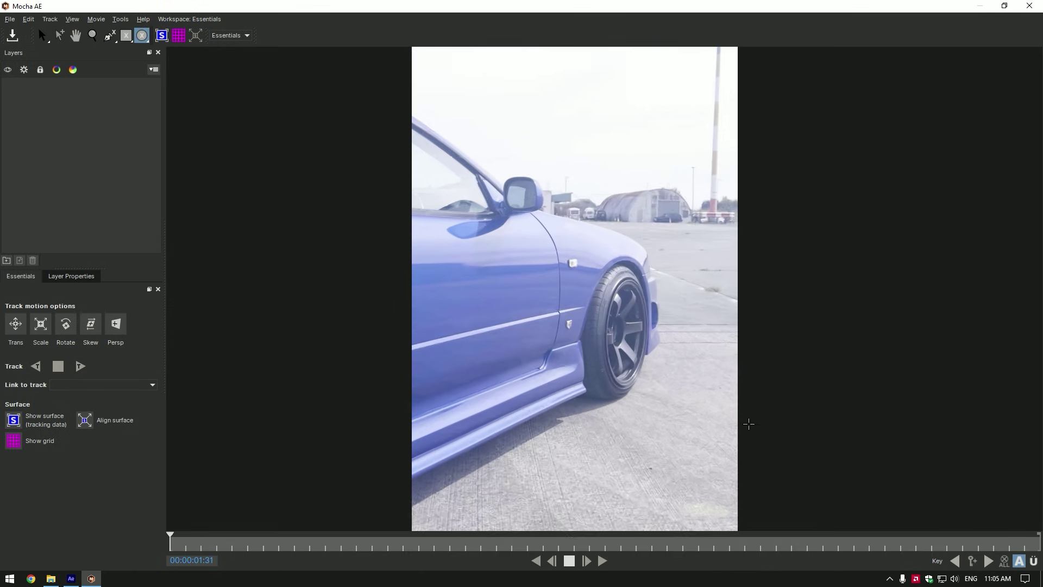
drag(493, 176, 588, 363)
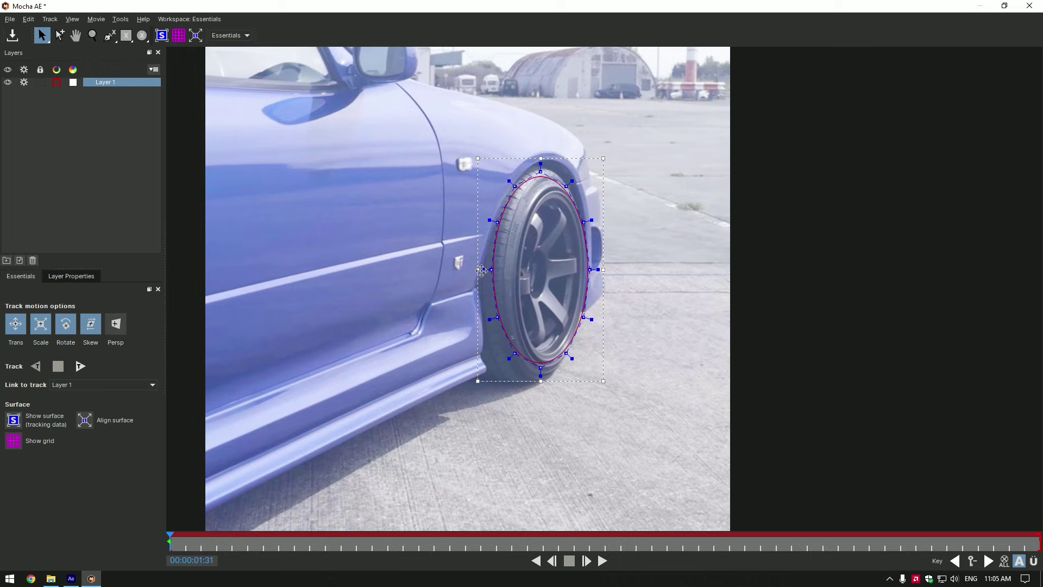
drag(491, 270, 503, 272)
drag(541, 158, 553, 172)
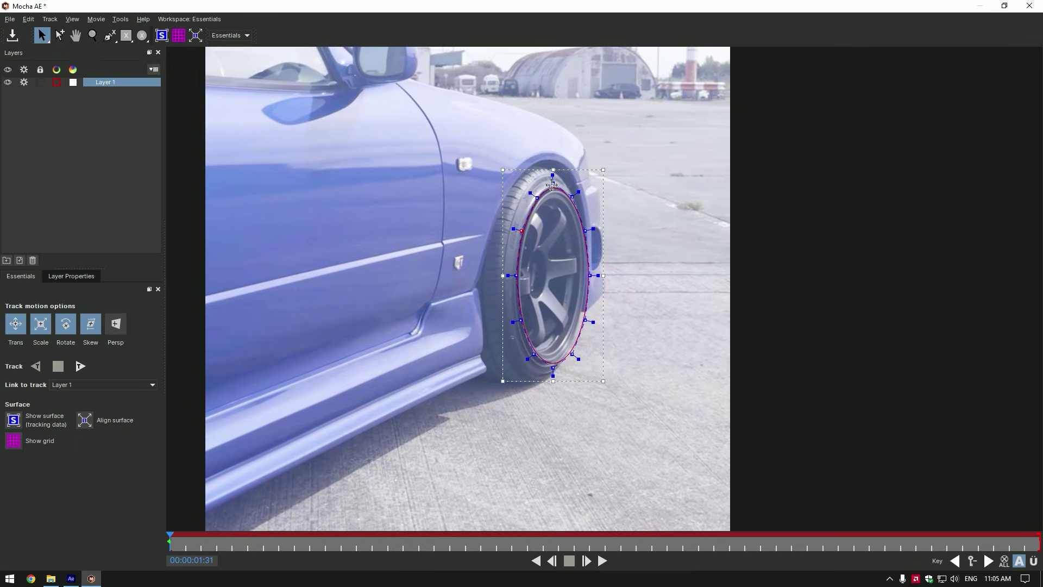
drag(580, 356, 575, 352)
drag(590, 276, 586, 276)
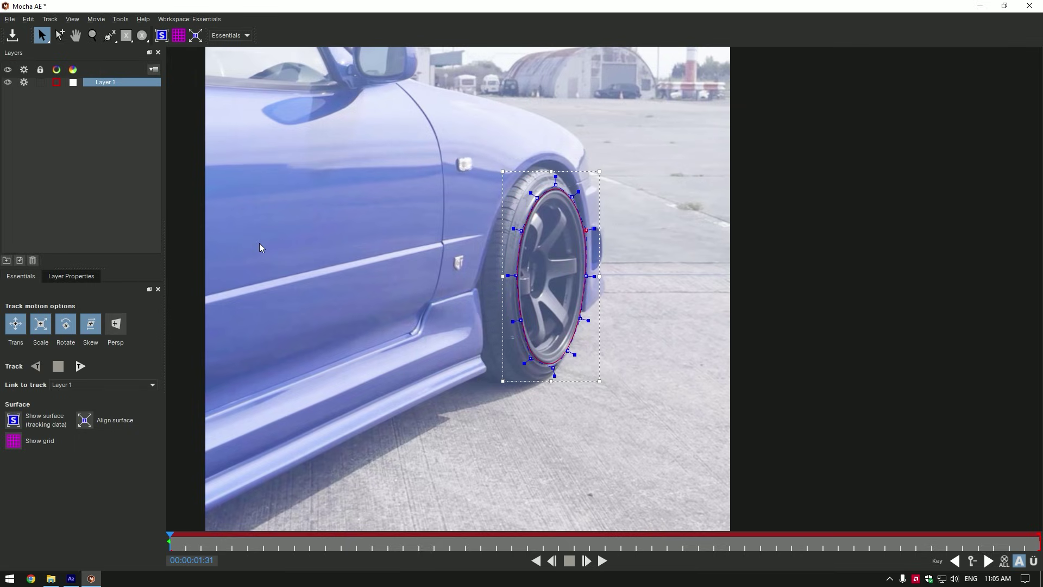
Track the wheel forward with Perspective on, refitting the ellipse mid-track, then save and close Mocha.
click(122, 327)
click(80, 367)
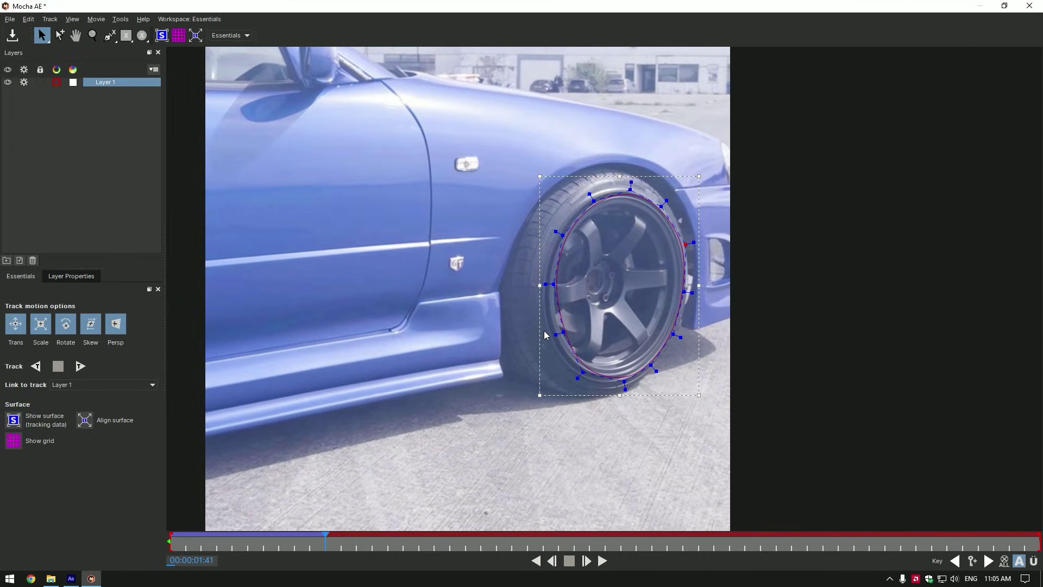
drag(539, 286, 532, 285)
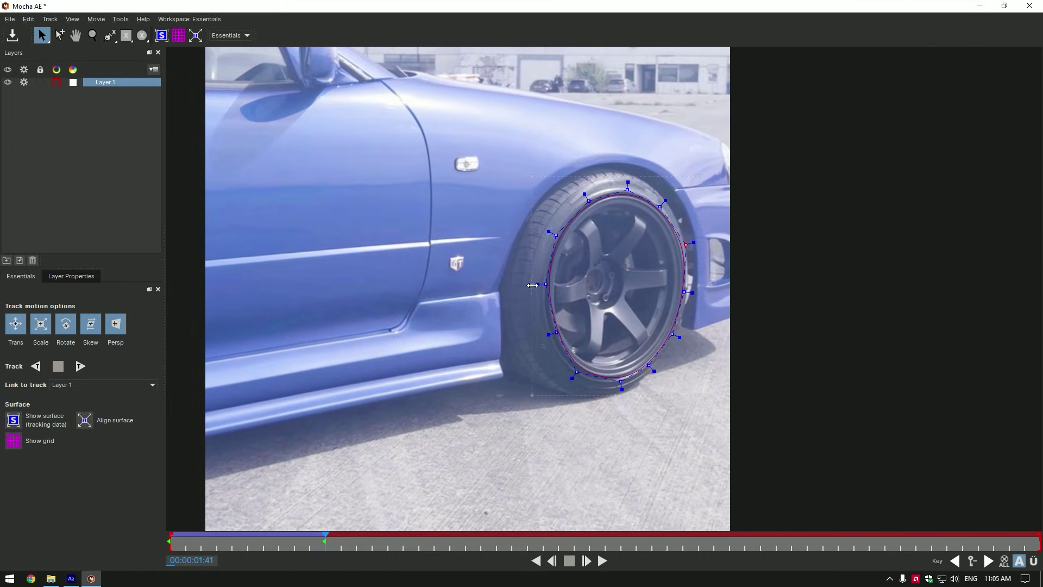
drag(686, 244, 690, 246)
click(80, 366)
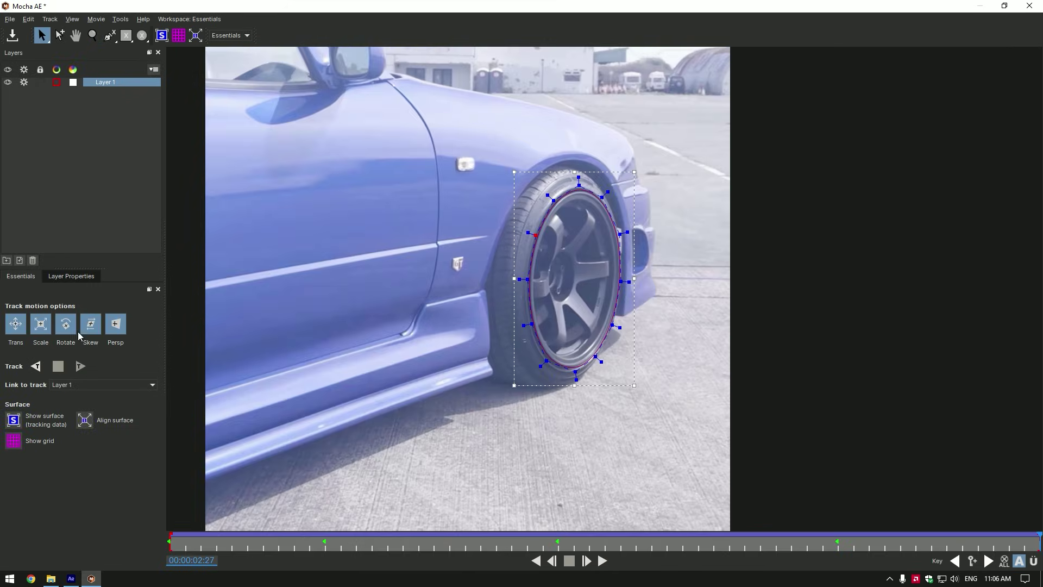
click(9, 43)
click(1030, 6)
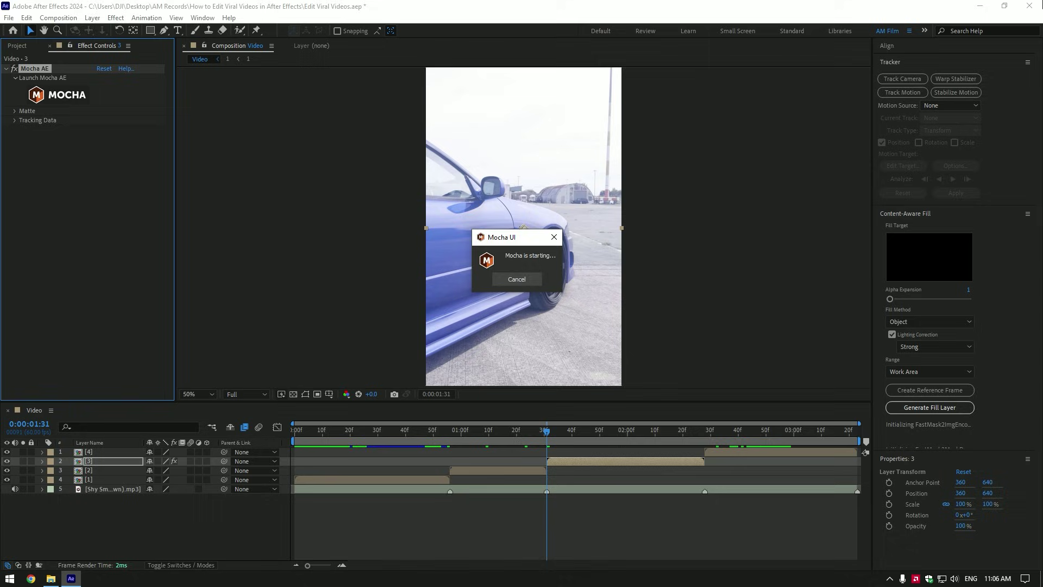
Create AE masks from the Mocha wheel track and set the Layer 1 mask mode to None.
click(15, 111)
click(122, 173)
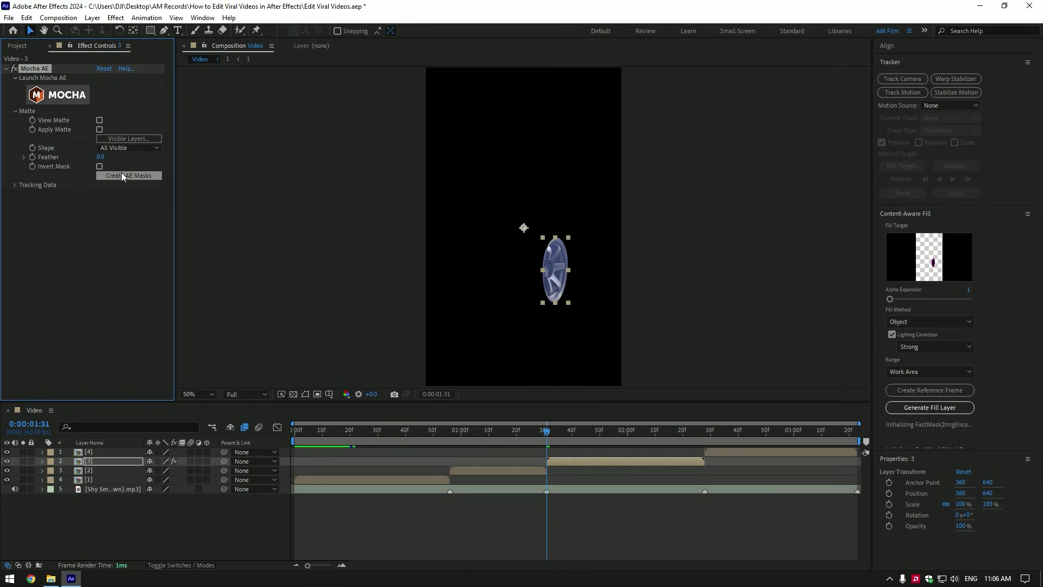
mouse_move(563, 431)
mouse_down()
mouse_move(634, 438)
mouse_move(561, 438)
mouse_up()
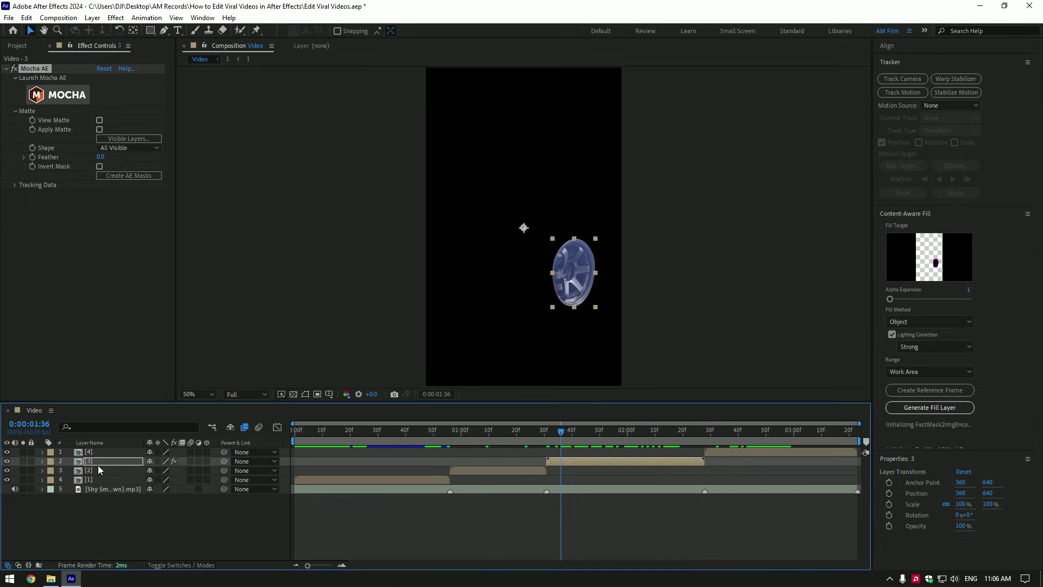
key(m)
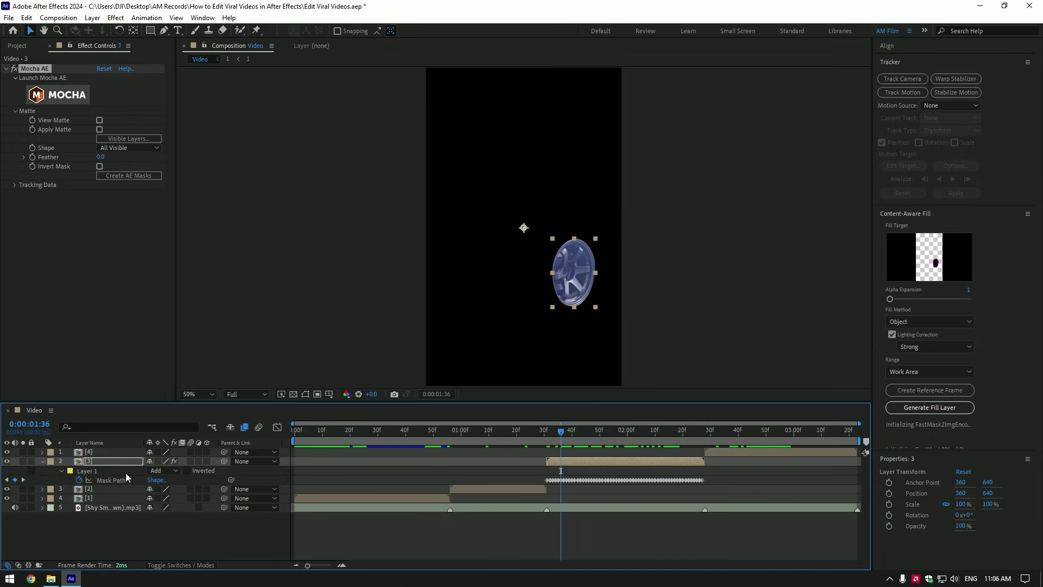
click(163, 471)
click(173, 482)
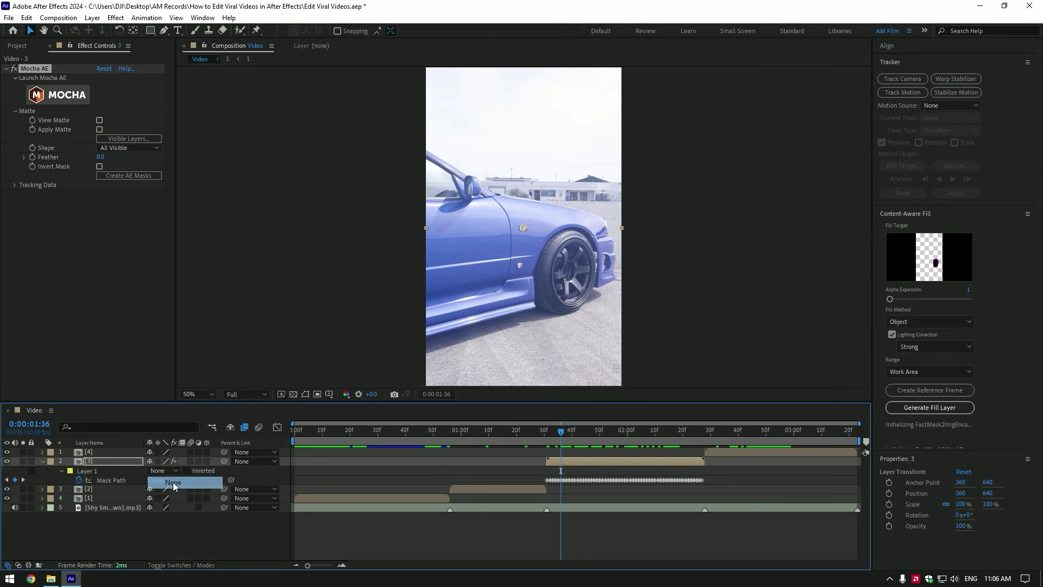
Apply the Saber effect to car clip [3].
click(42, 461)
click(575, 462)
key(ctrl+space)
text(saber)
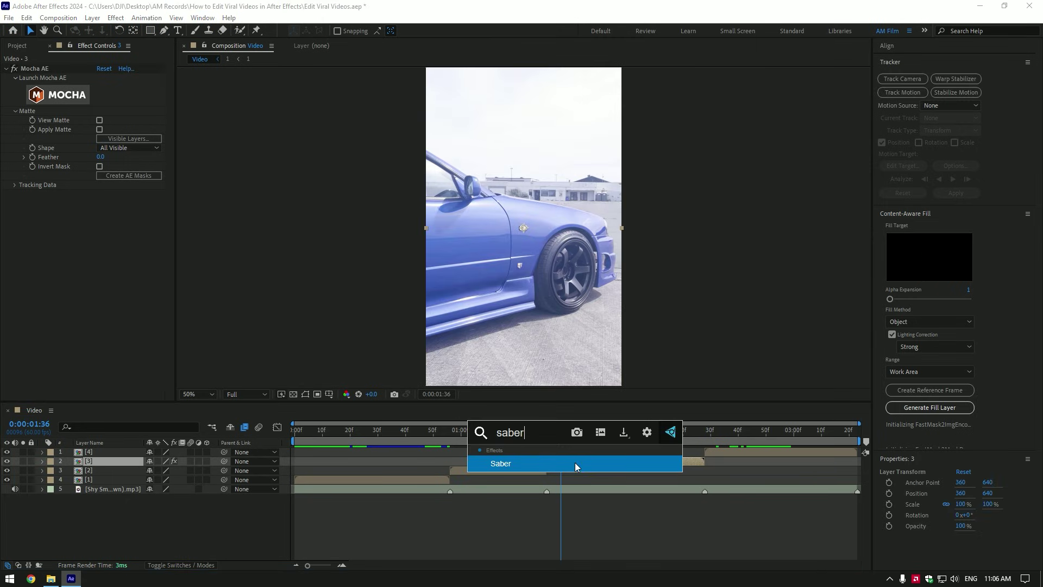
key(Return)
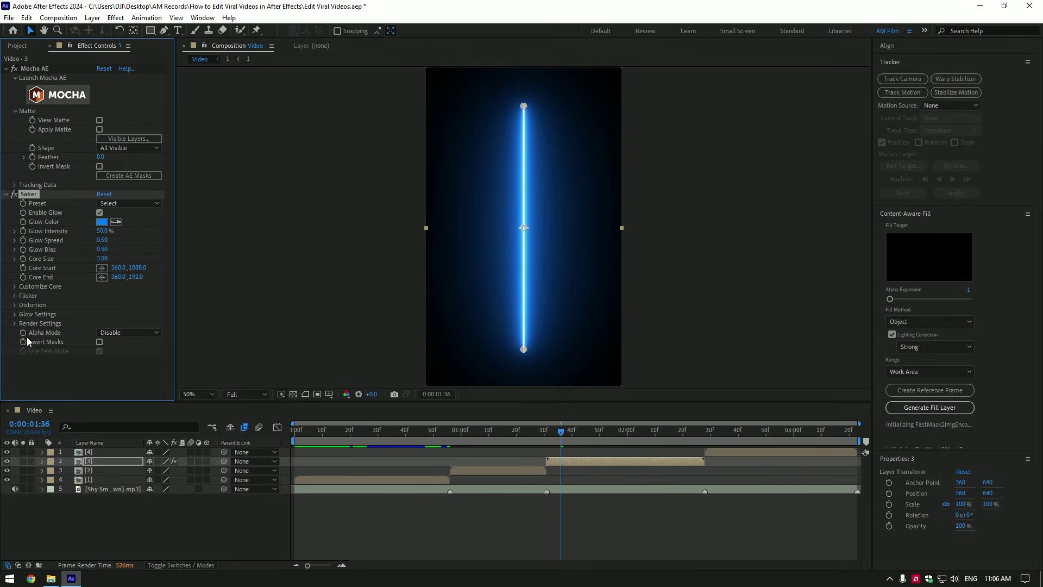
Set Saber's Composite Settings to Add and its Core Type to Layer Masks.
click(15, 323)
click(116, 396)
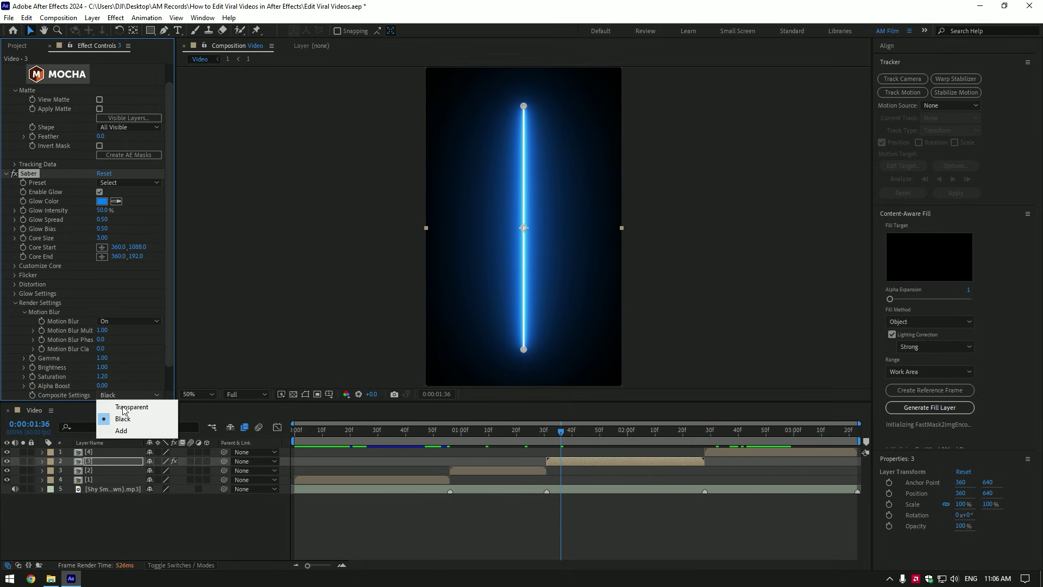
click(121, 431)
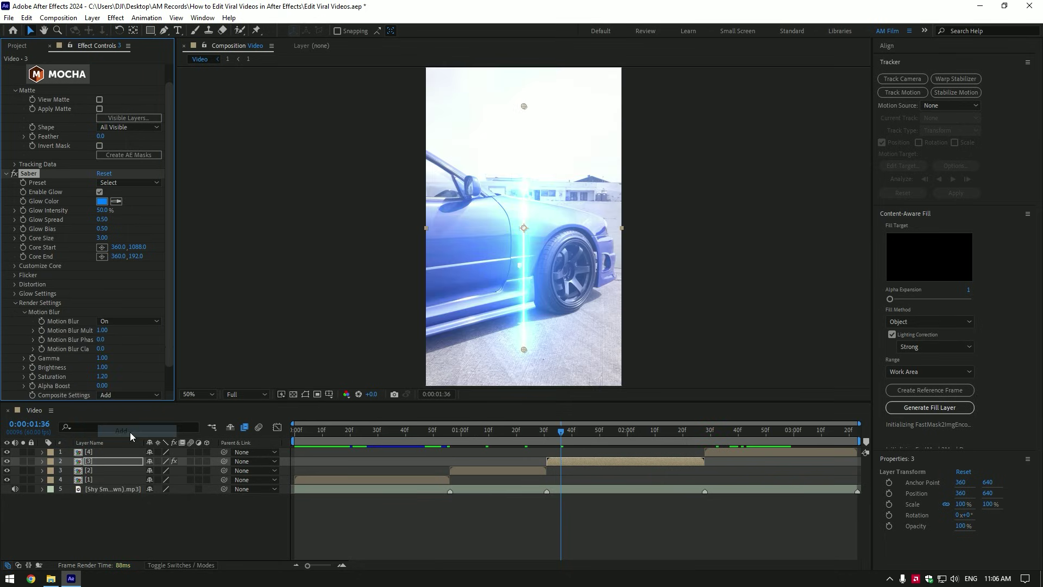
click(15, 266)
click(117, 275)
click(123, 300)
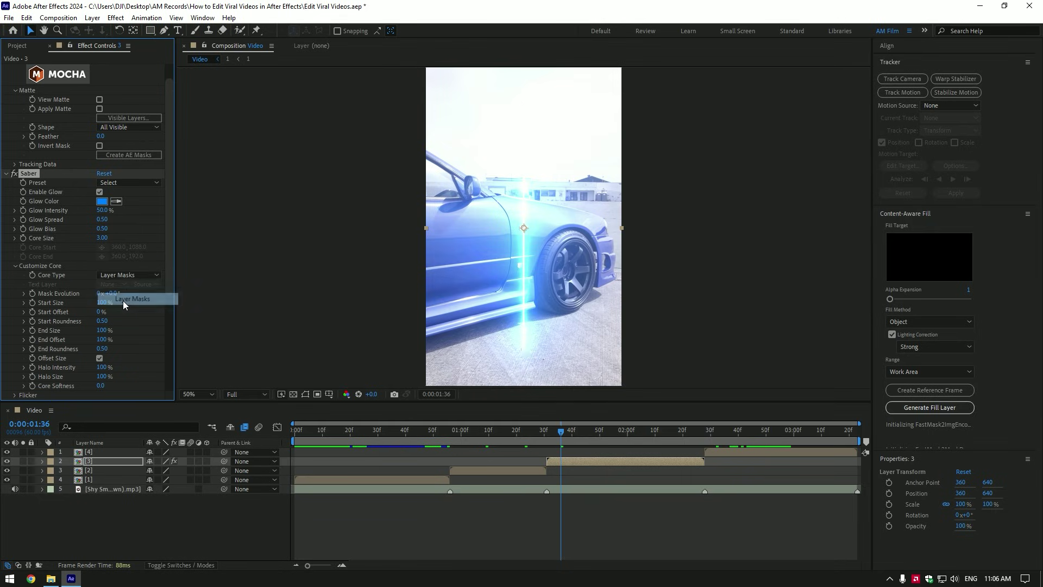
drag(578, 433, 601, 432)
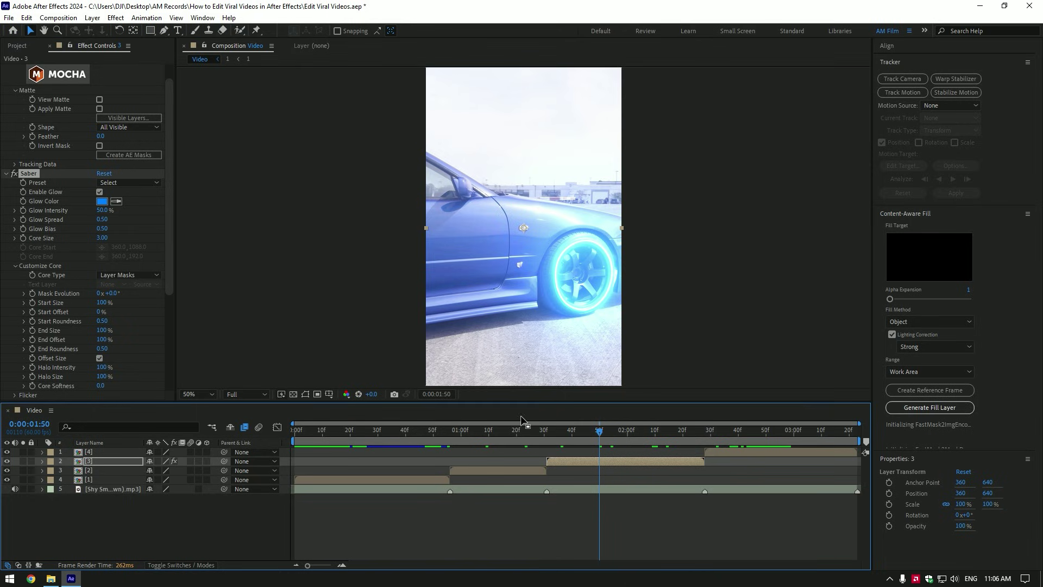
Apply Saber's Neon preset with the glow colour set to FFFFFF.
click(129, 182)
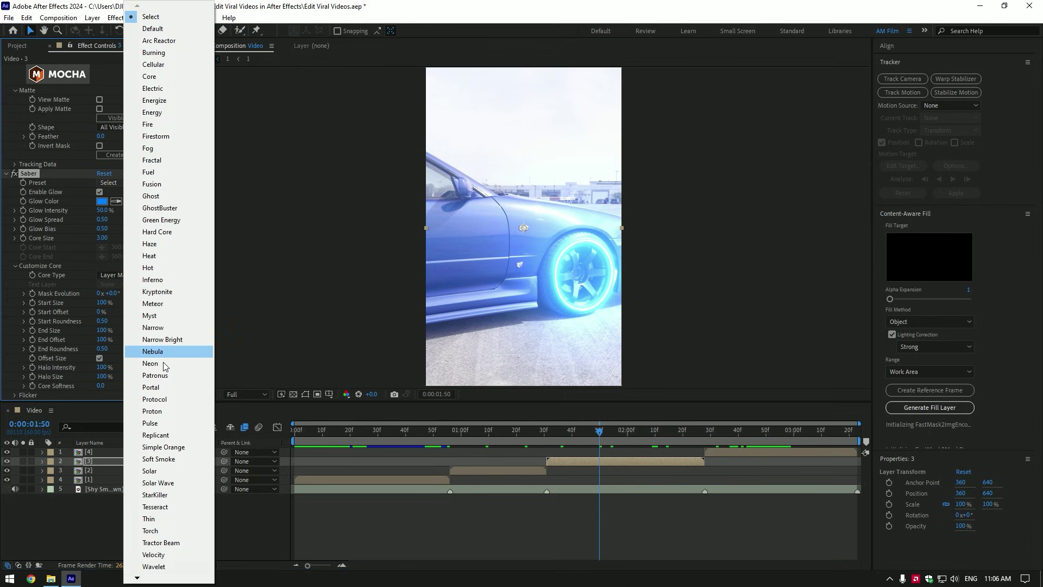
click(163, 364)
click(101, 201)
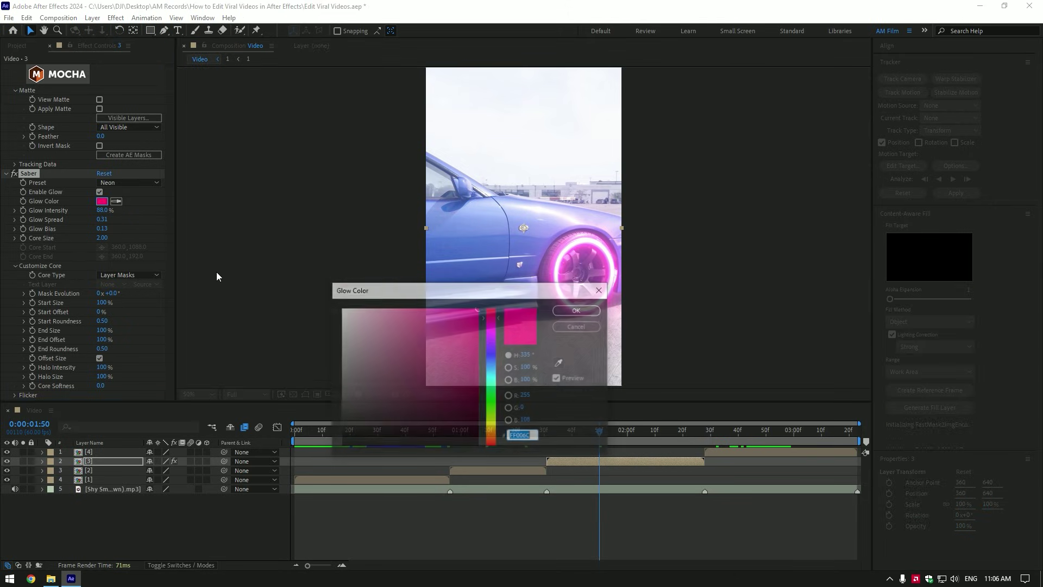
text(ffffff)
click(569, 311)
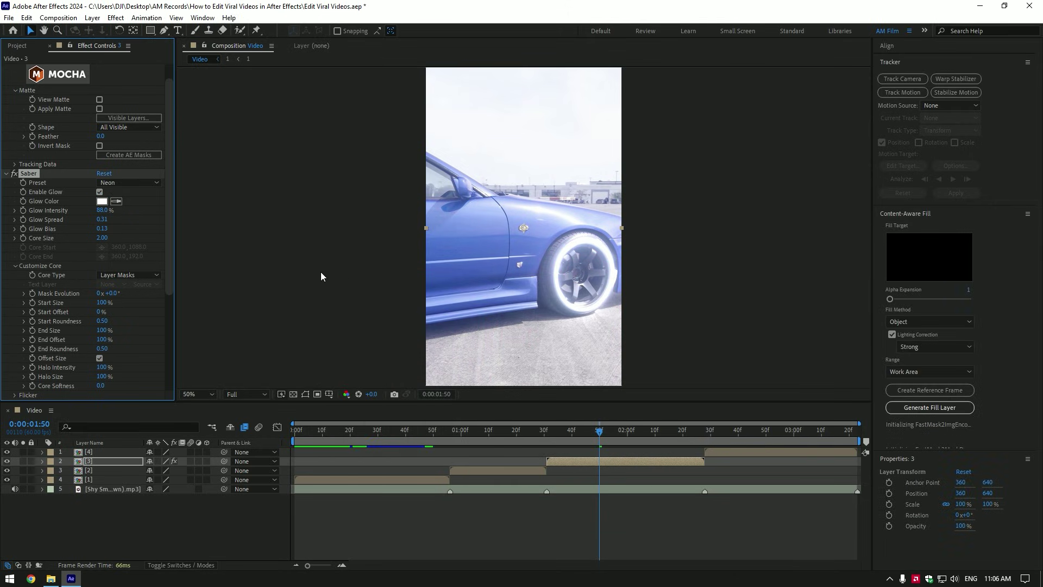
Raise Glow Spread to 0.51 and Glow Bias to 0.38, and lower Glow Intensity to 73%.
mouse_move(101, 219)
mouse_down()
mouse_move(117, 219)
mouse_move(116, 229)
mouse_up()
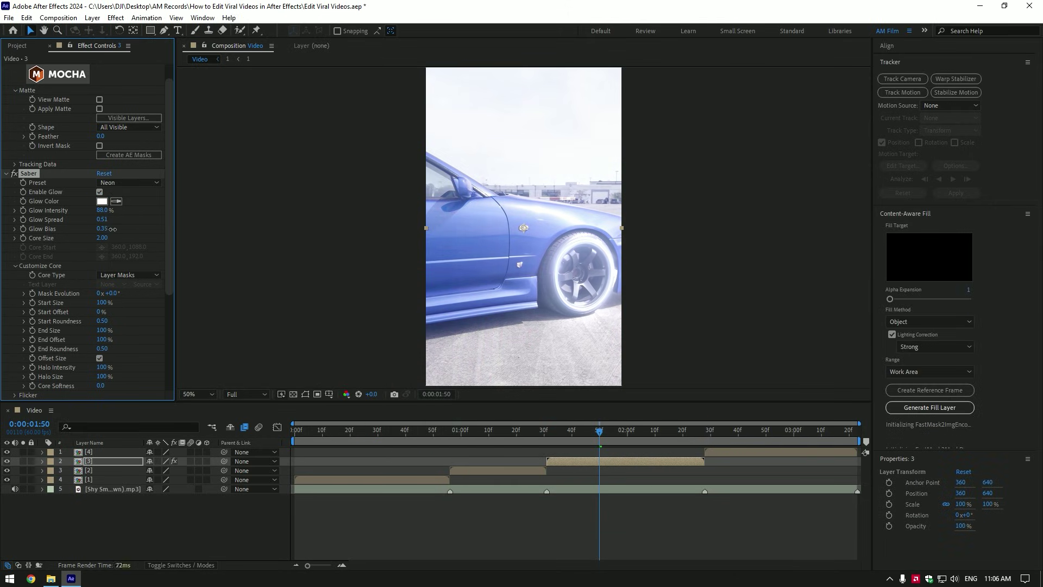
mouse_move(559, 431)
mouse_down()
mouse_move(592, 430)
mouse_move(572, 430)
mouse_up()
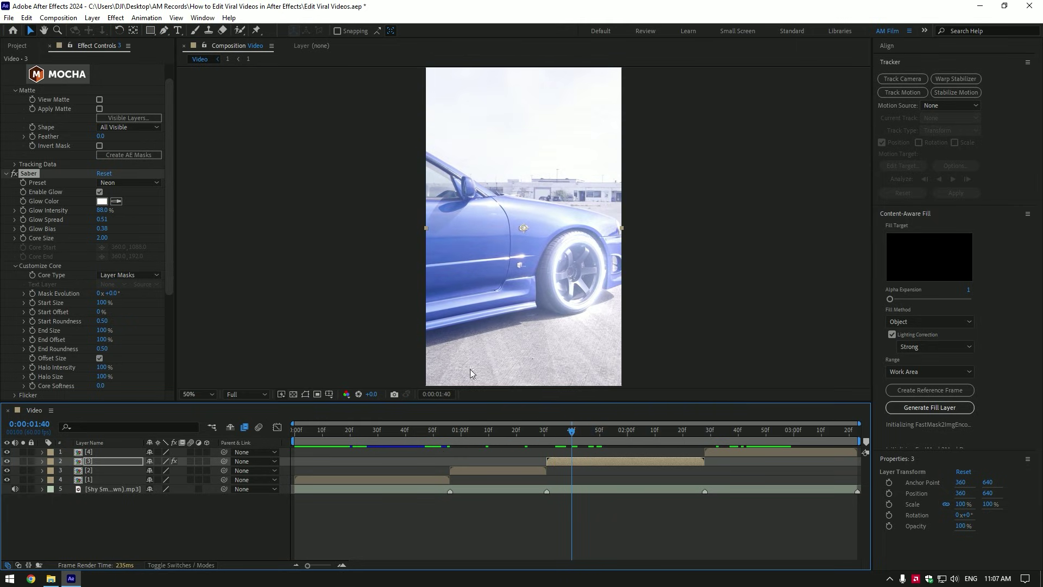
drag(102, 210, 92, 210)
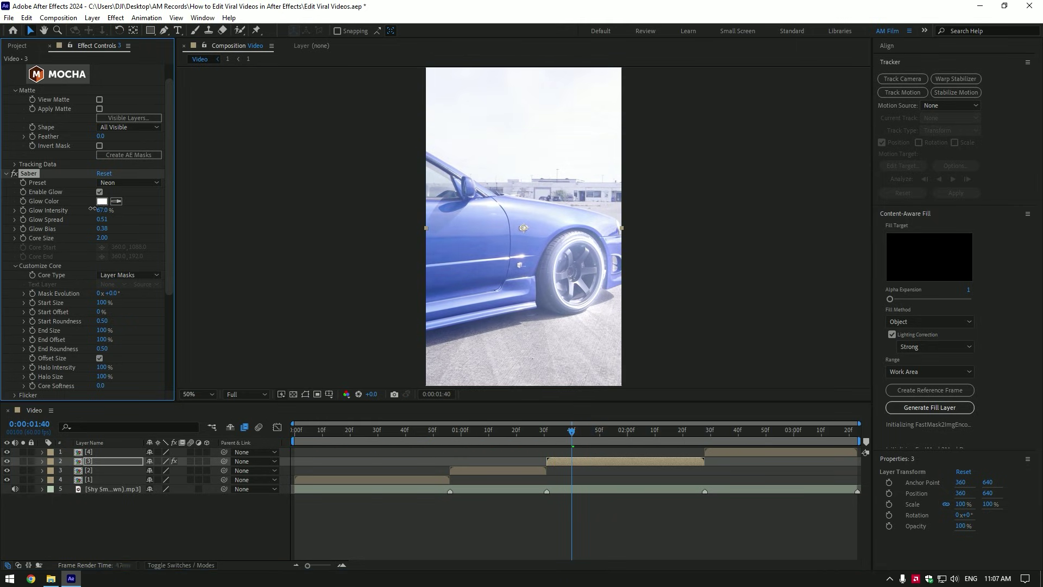
drag(571, 431, 547, 432)
Set Saber's End Offset to 0, then raise it back while checking later frames.
click(33, 343)
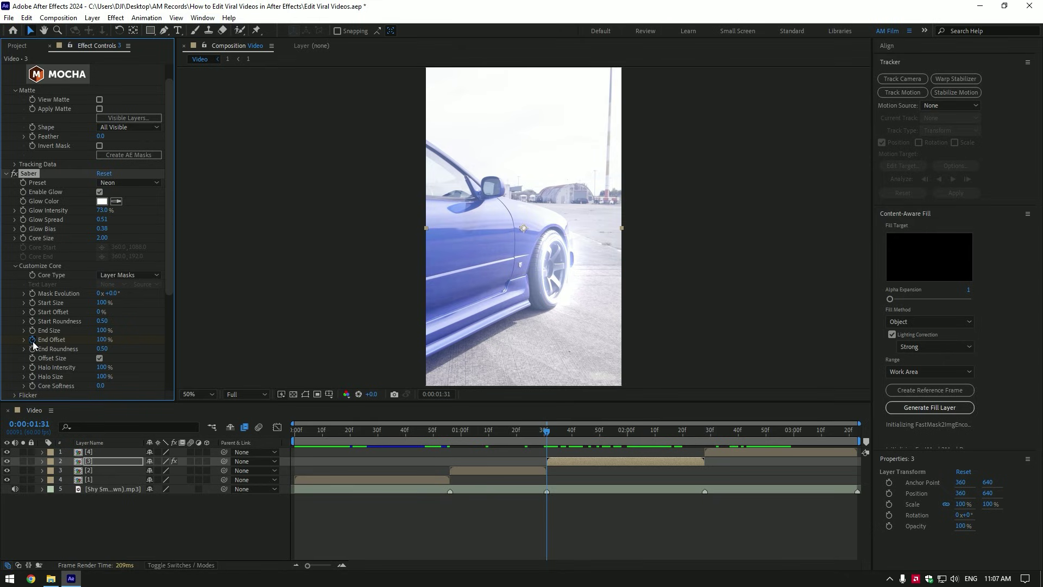
click(102, 339)
text(0)
key(Return)
drag(548, 438, 704, 435)
drag(100, 340, 202, 339)
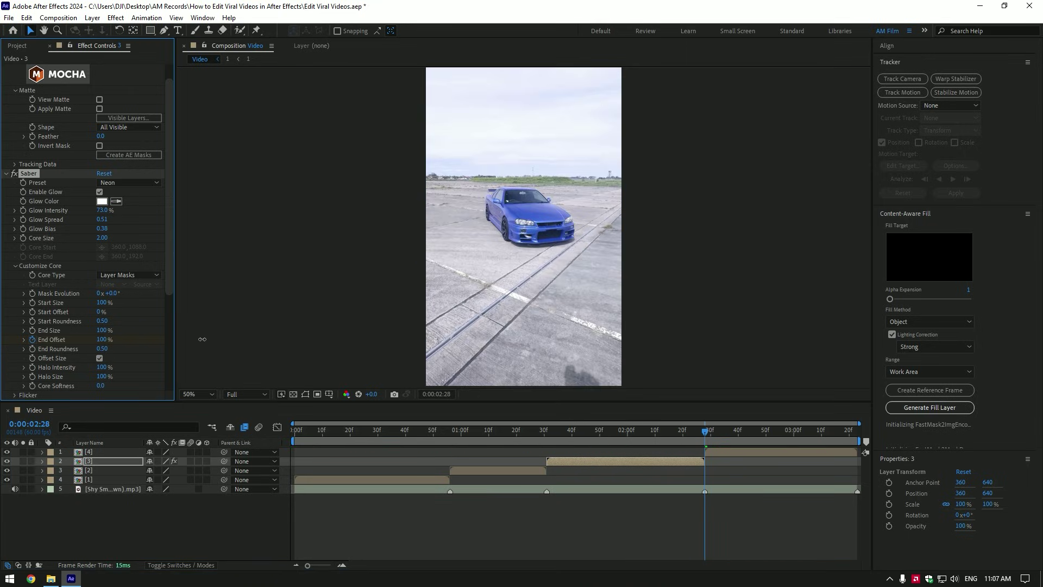
mouse_move(634, 438)
mouse_down()
mouse_move(568, 435)
mouse_move(624, 435)
mouse_up()
Zoom in on the front wheel and set End Size to 142% and Start Size to 2%.
key(period)
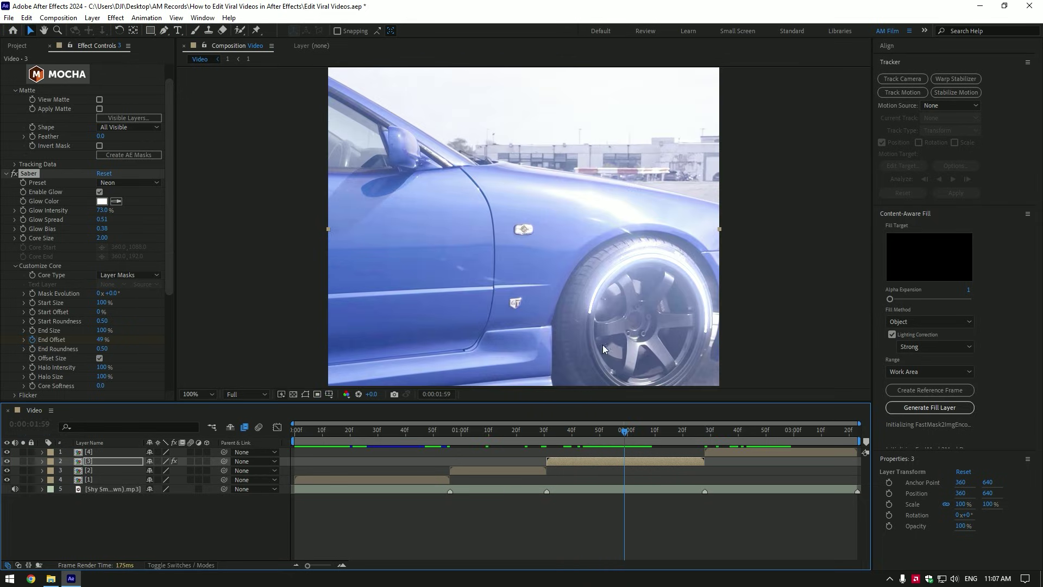
drag(602, 344, 476, 260)
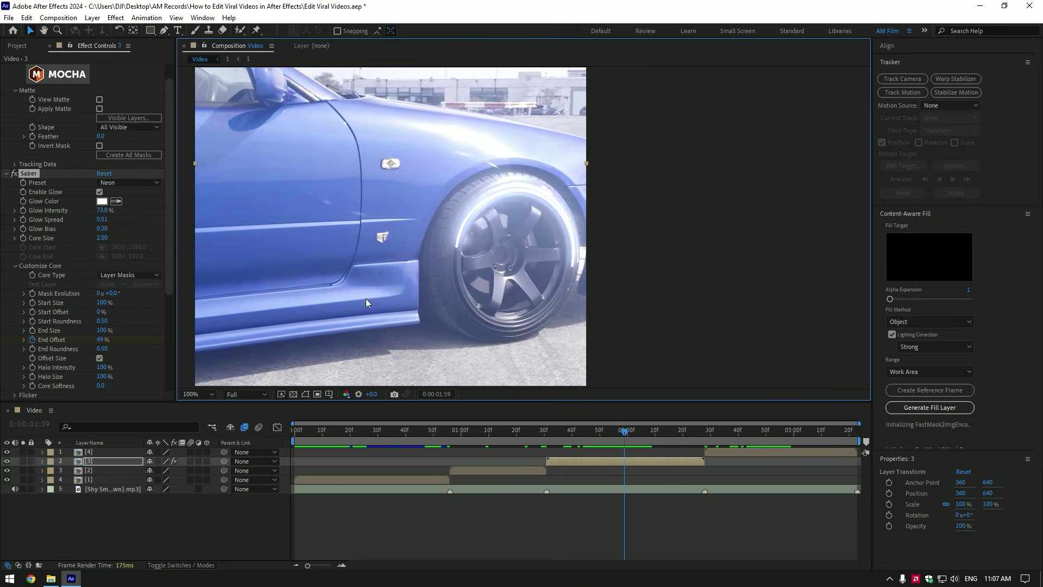
drag(102, 333, 215, 344)
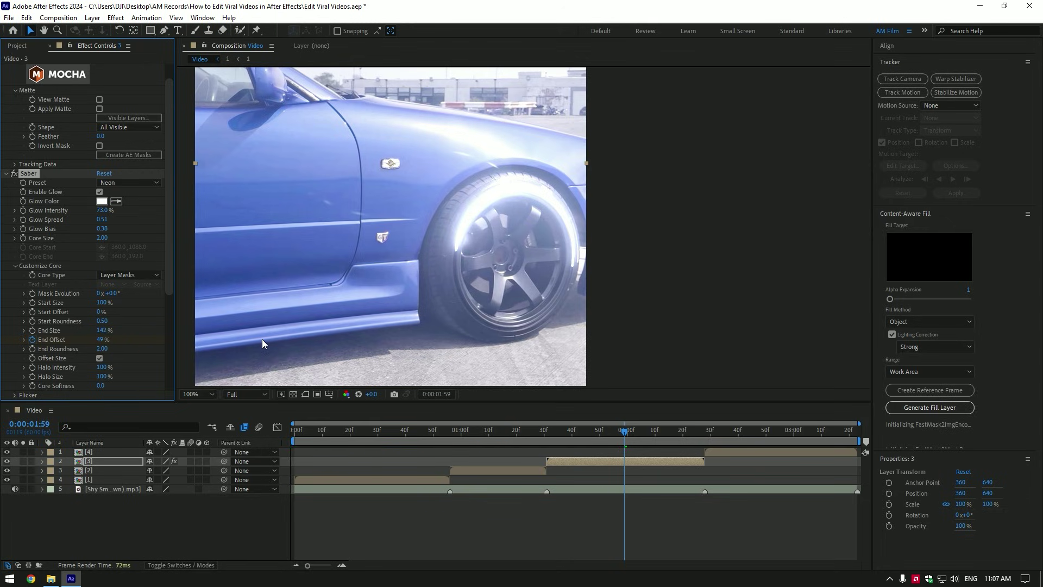
drag(102, 303, 53, 306)
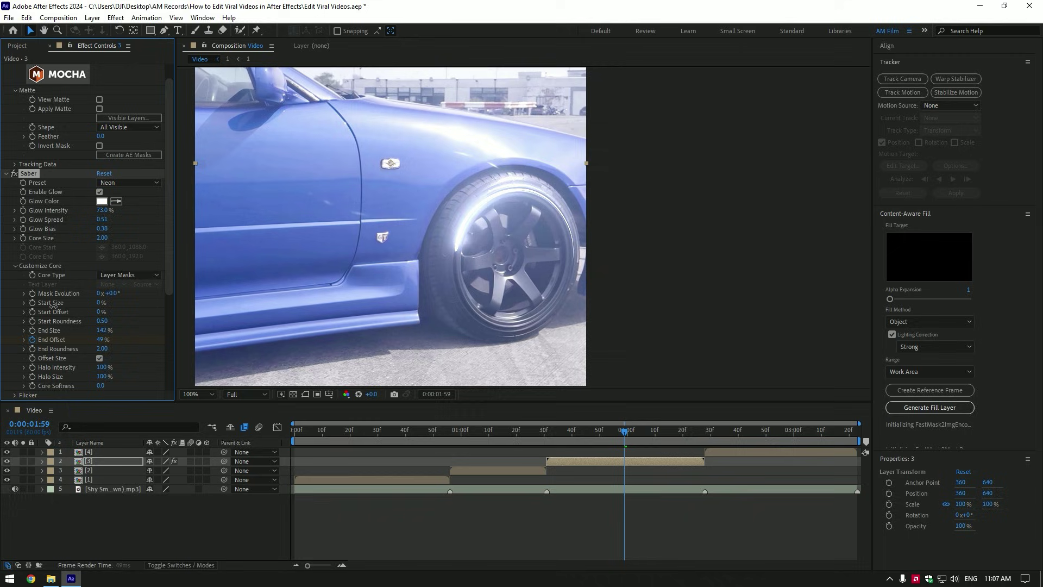
drag(624, 430, 547, 432)
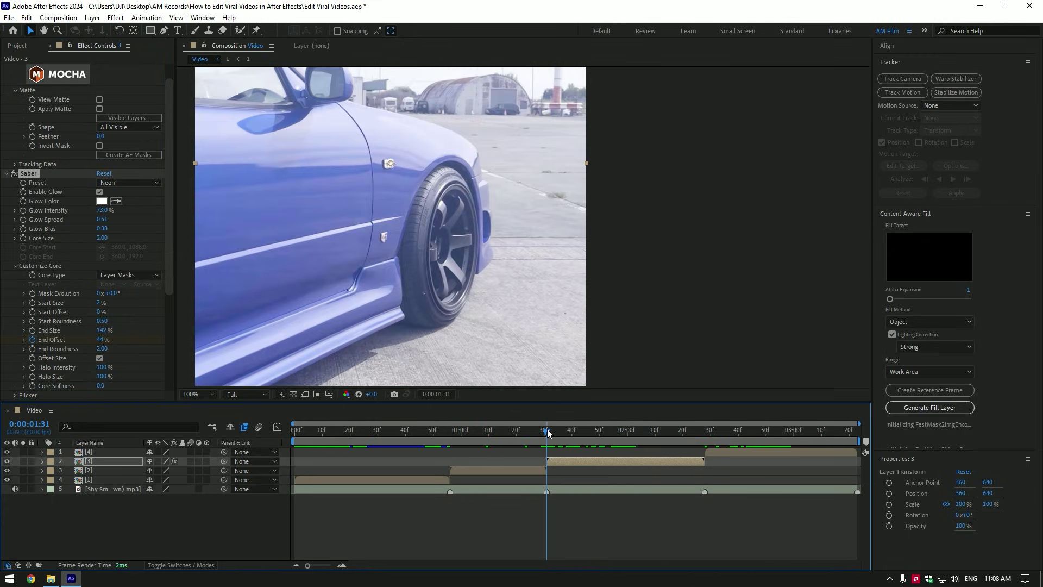
Keyframe Mask Evolution from 0x at 0:00:01:31 to 3x at 0:00:02:28, then select layer [4].
click(31, 295)
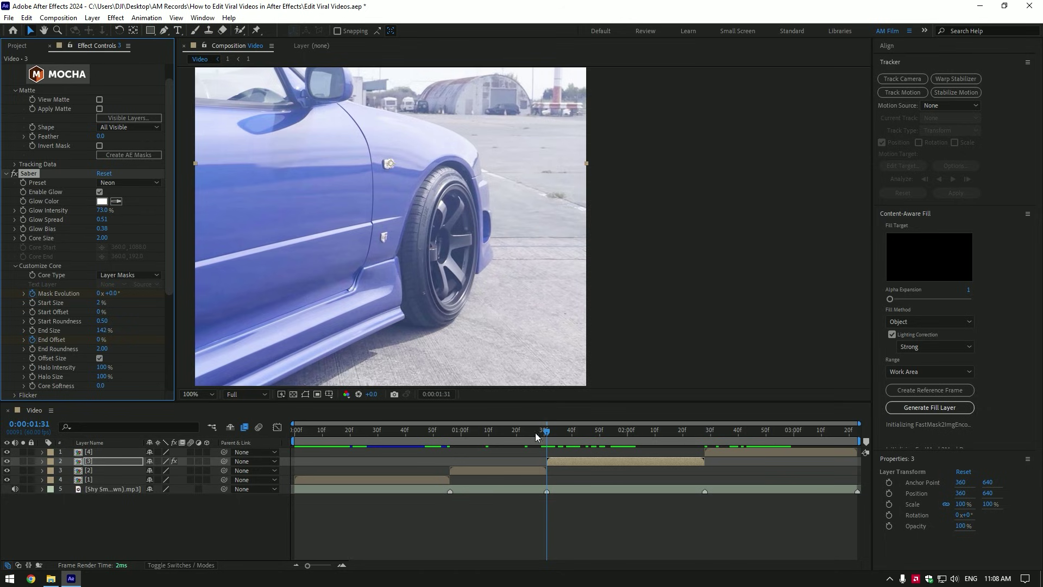
drag(603, 432, 705, 431)
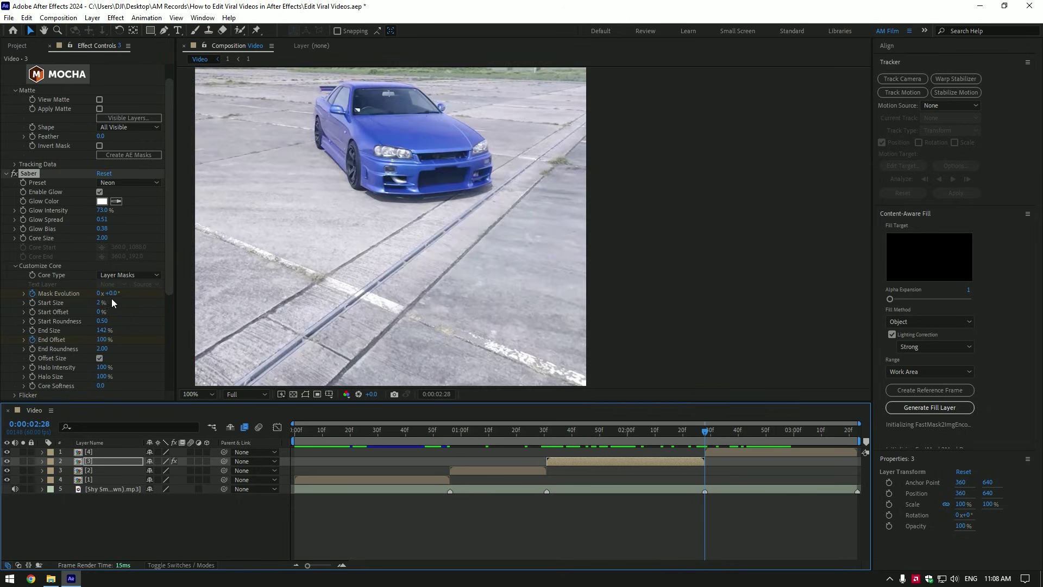
click(100, 295)
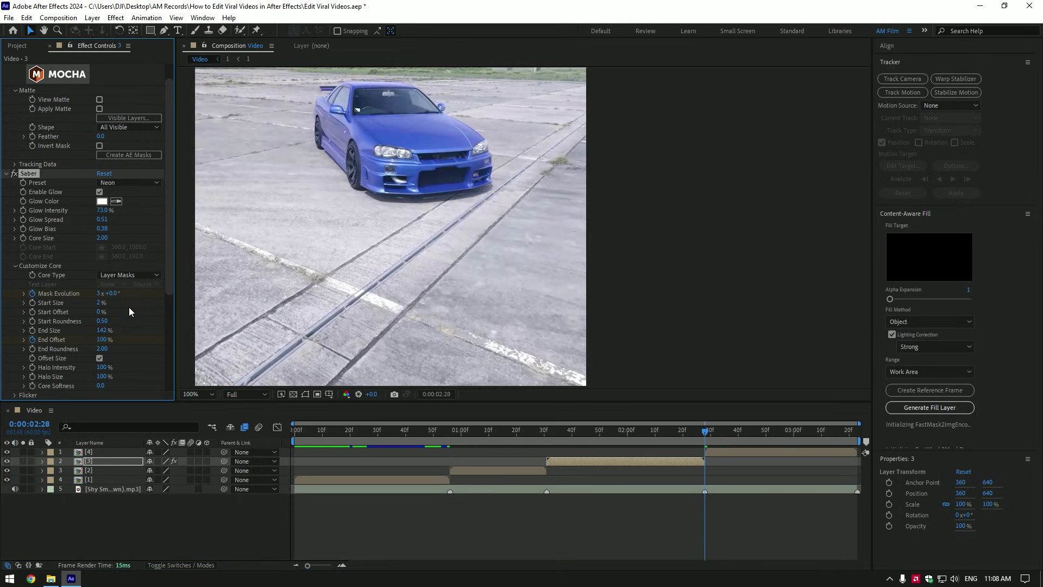
drag(554, 430, 704, 433)
key(comma)
click(720, 453)
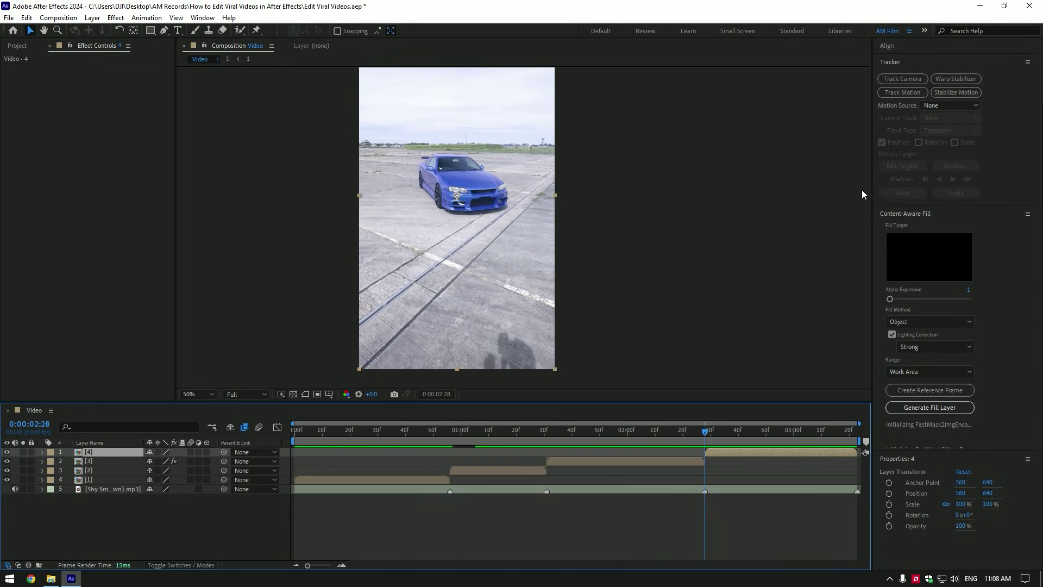
Start Track Motion on layer [4] and place Track Point 1 on the distant tower, resizing its boxes.
click(902, 93)
scroll(543, 163, up, 2)
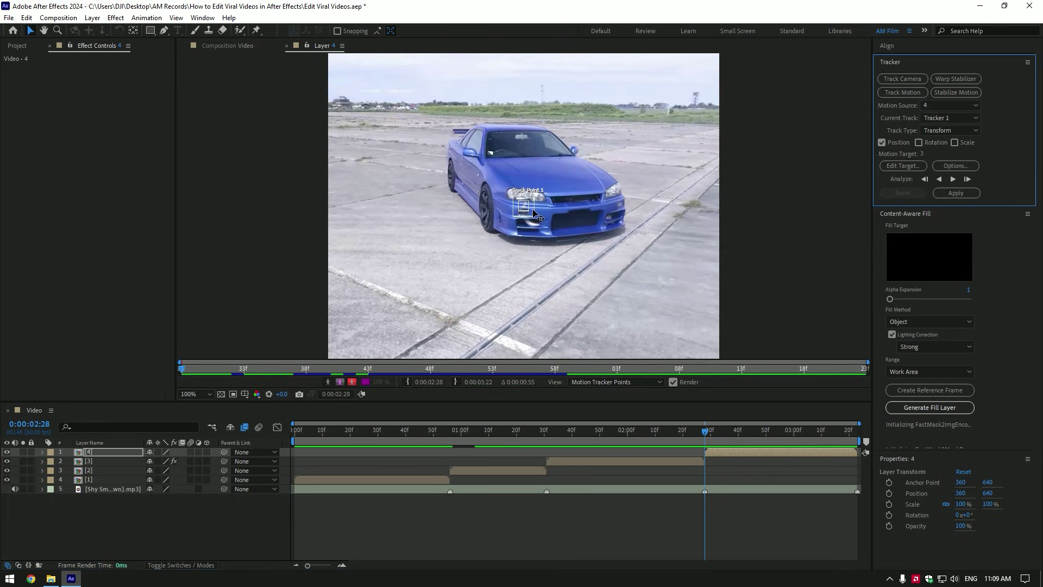
drag(535, 214, 706, 100)
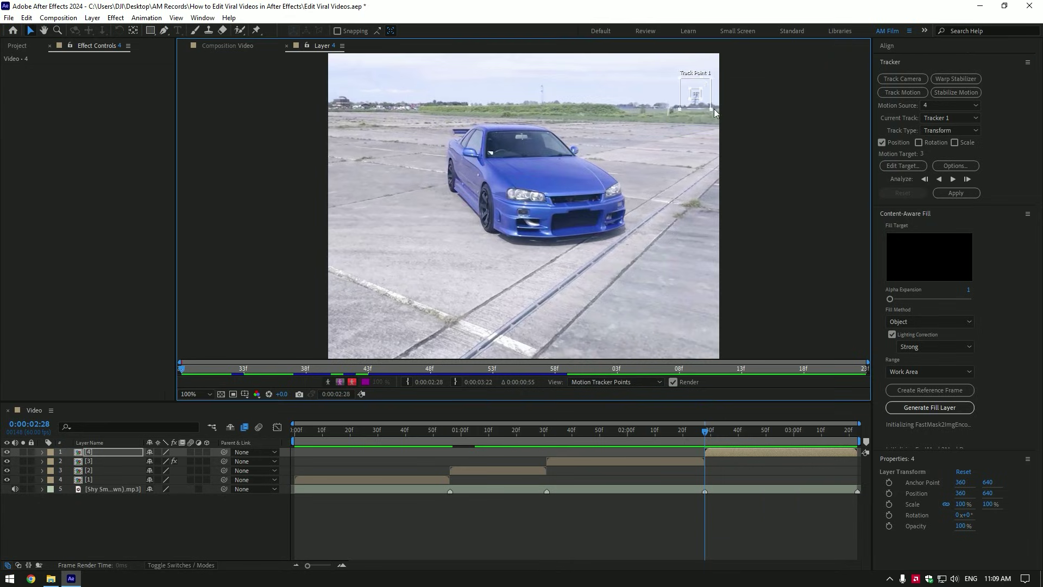
scroll(565, 169, up, 1)
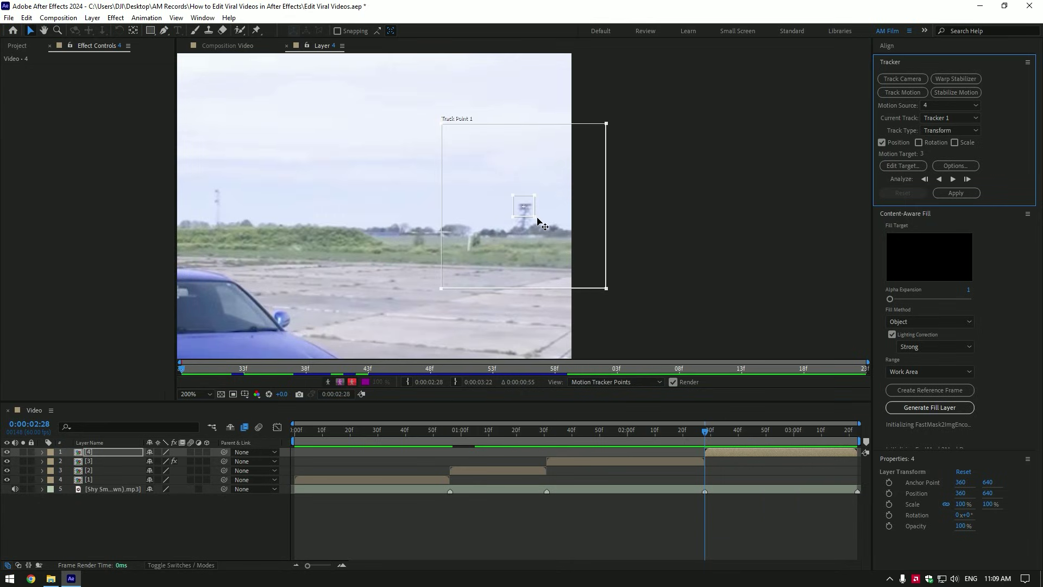
drag(536, 217, 532, 213)
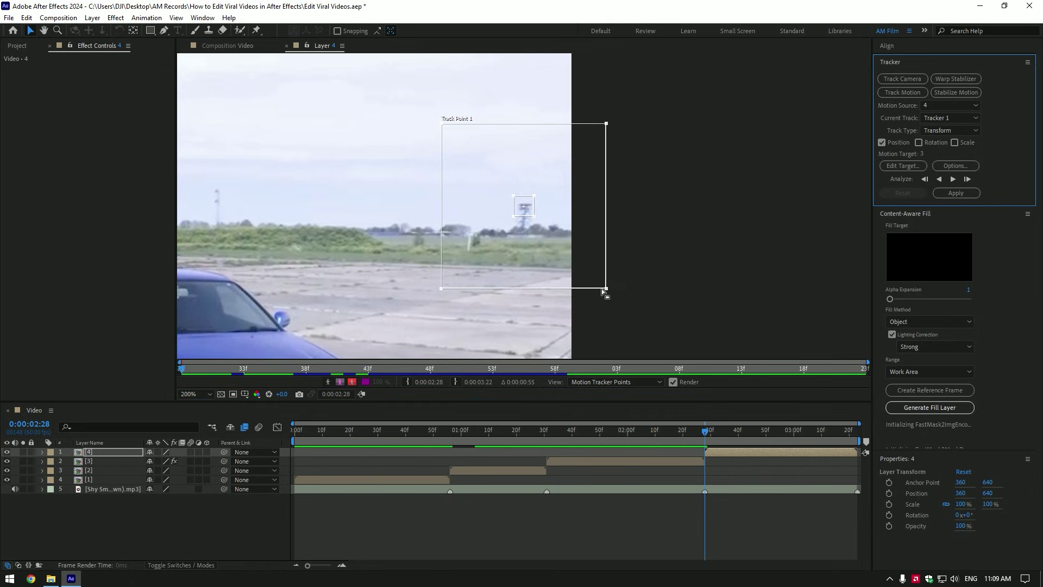
drag(607, 289, 617, 299)
Set the tracker to adapt its feature every frame and analyze forward through the clip.
click(947, 165)
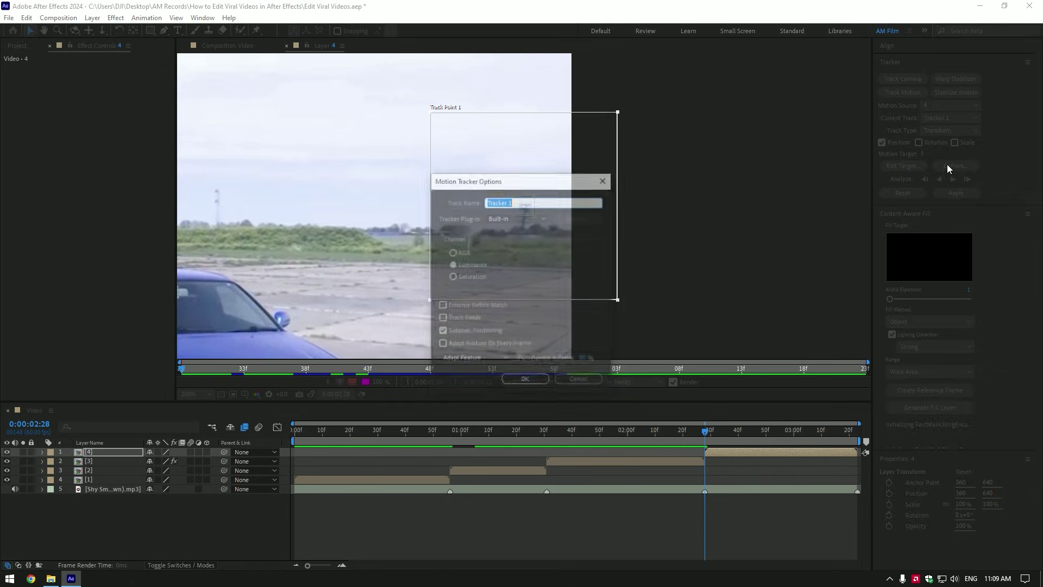
click(463, 253)
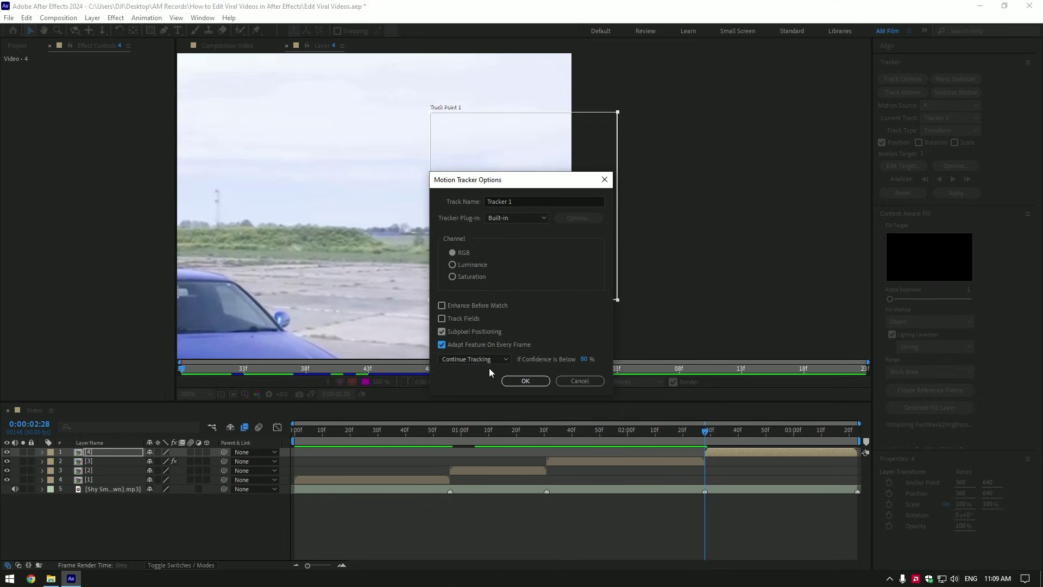
click(524, 381)
key(comma)
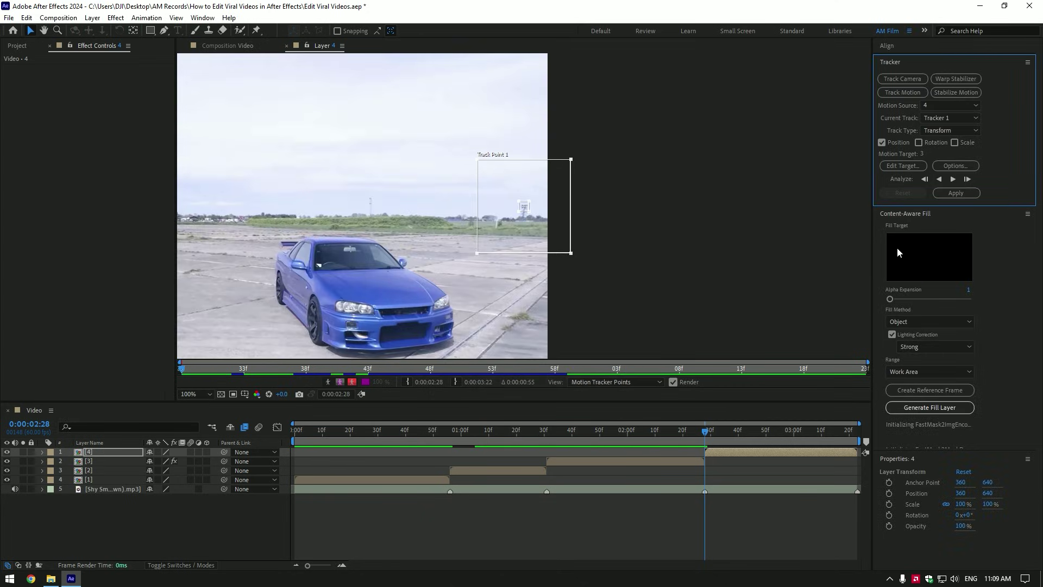
click(953, 179)
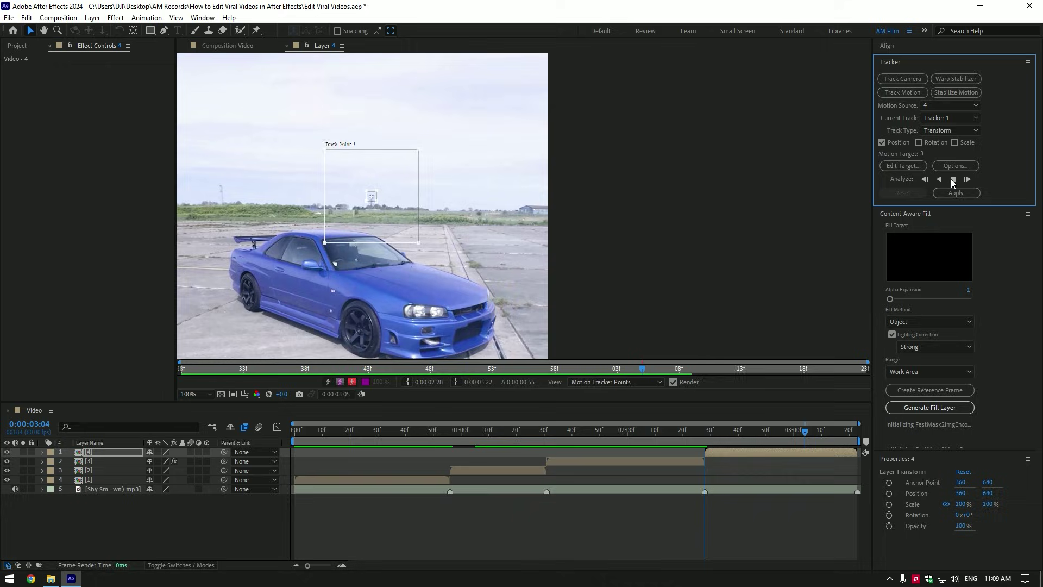
Add a new null object and set Null 2 as the tracker's motion target.
right_click(166, 525)
mouse_move(217, 392)
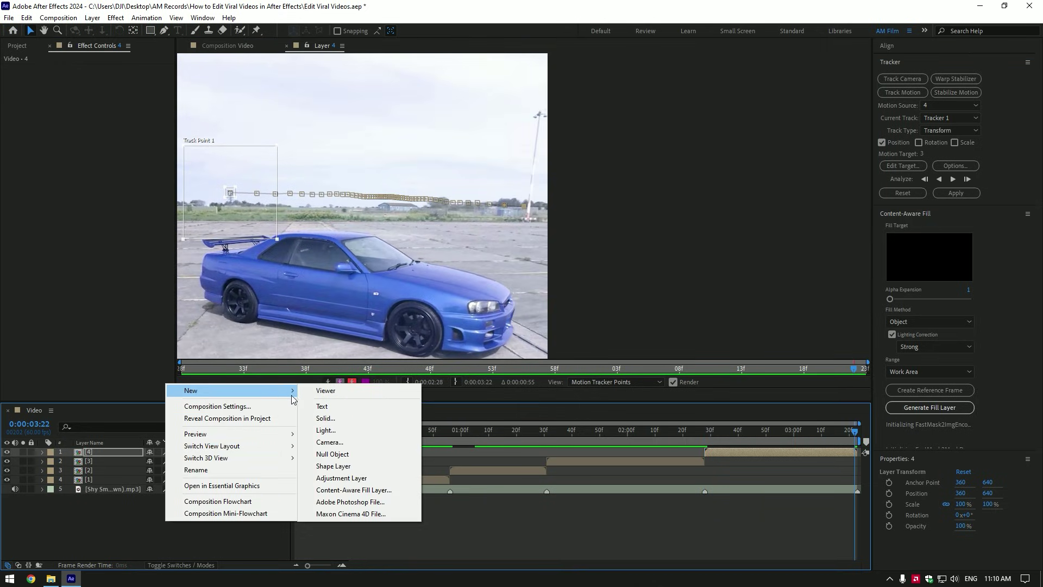
click(331, 454)
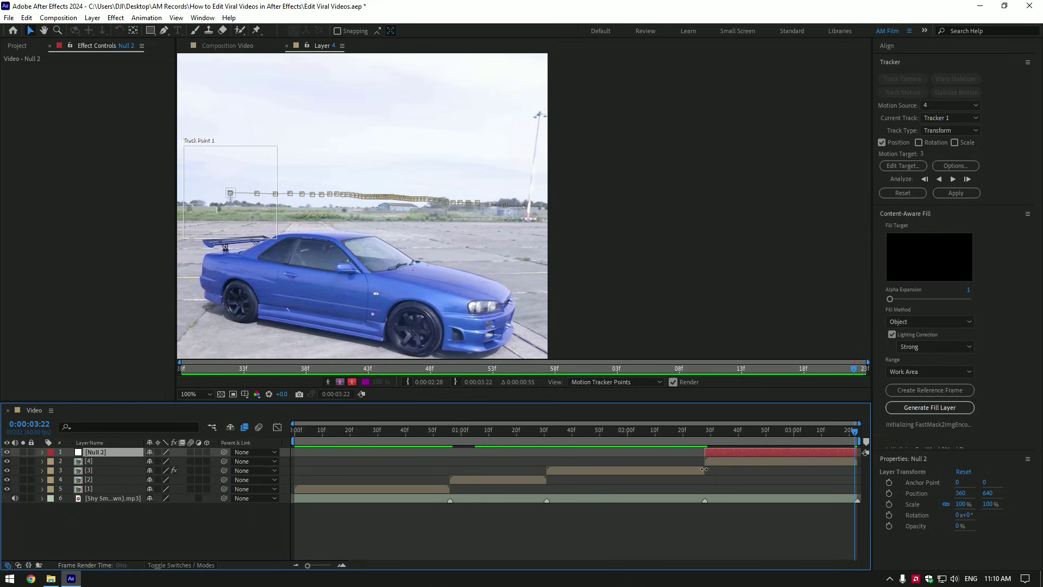
click(891, 166)
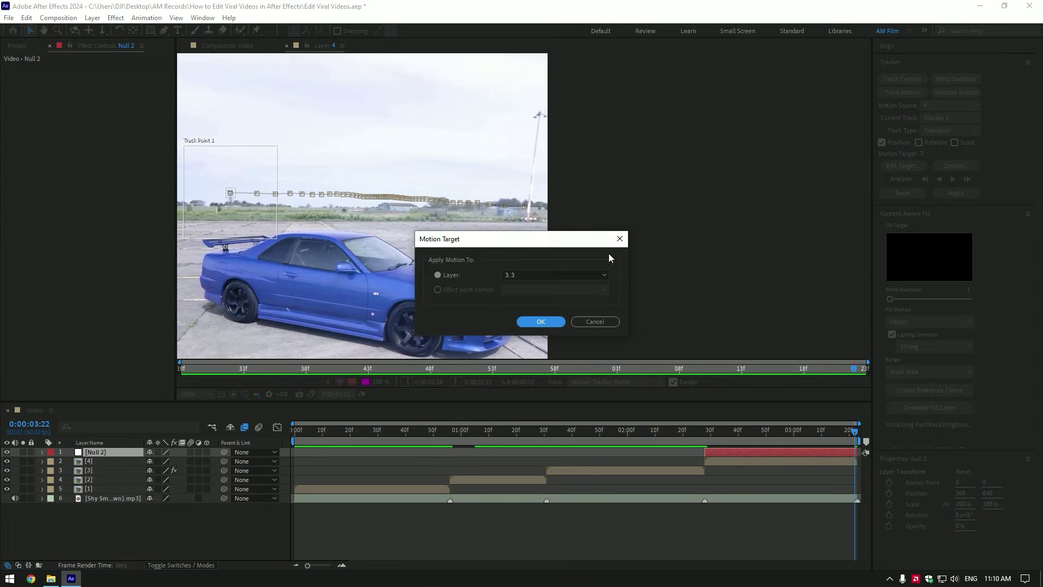
click(531, 275)
click(547, 285)
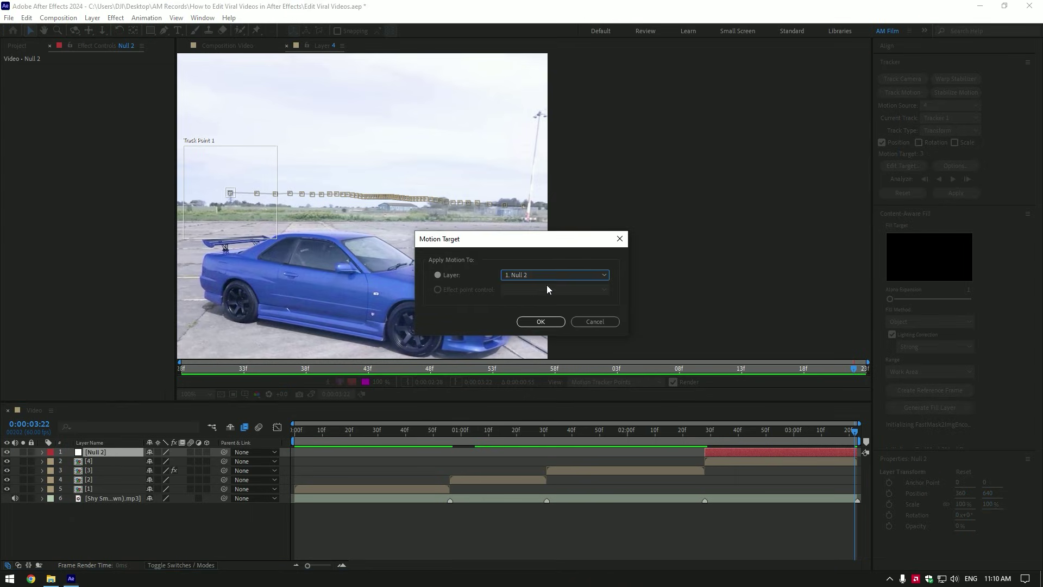
click(541, 324)
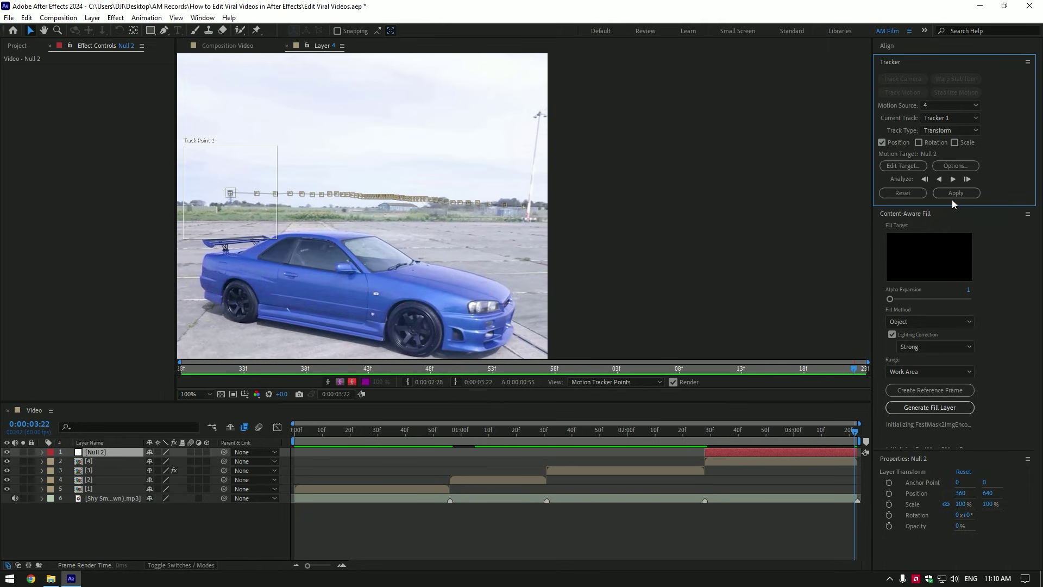
Apply Tracker 1's X and Y motion to Null 2.
click(952, 195)
click(571, 282)
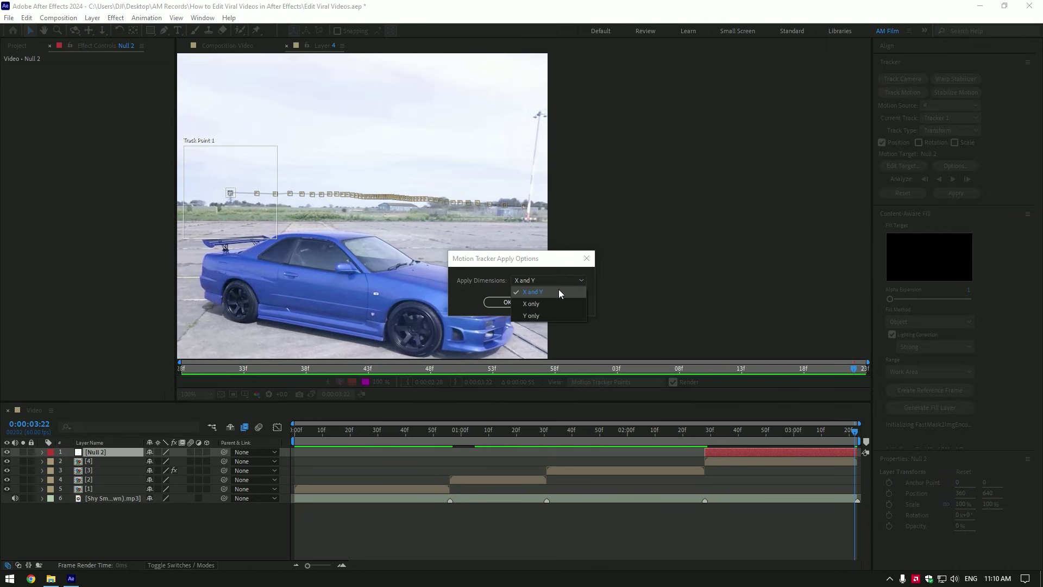
click(558, 289)
click(508, 302)
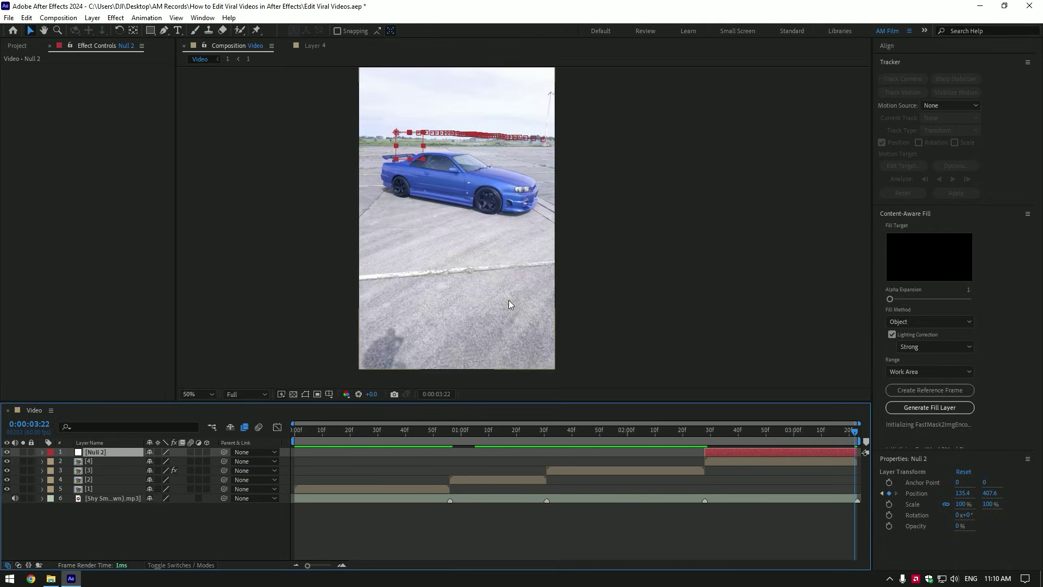
Add Ultimate Explosion.mp4 to the timeline with its layer starting at 0:00:02:28.
drag(82, 403, 159, 452)
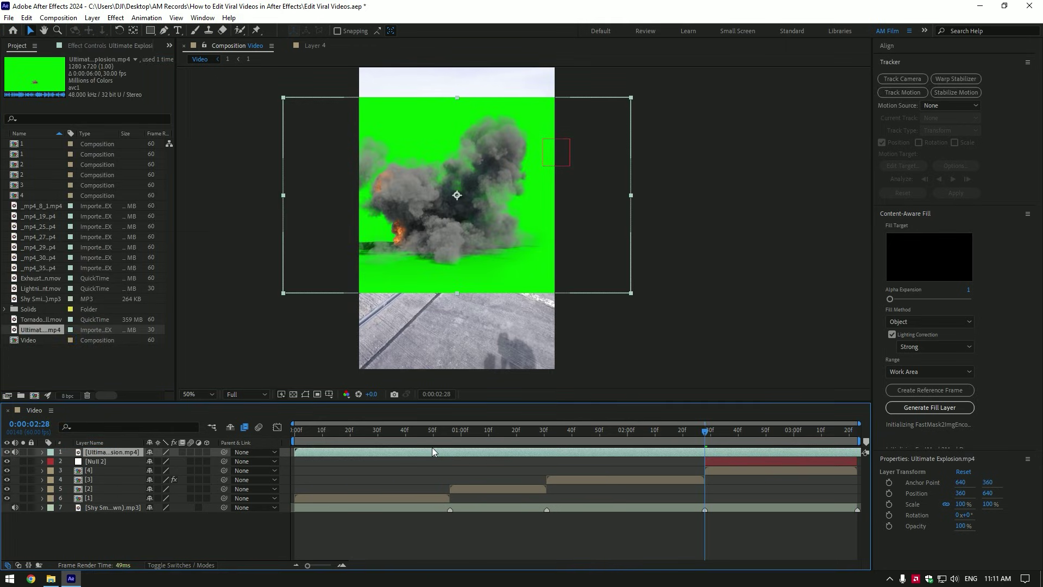
key(bracketleft)
key(space)
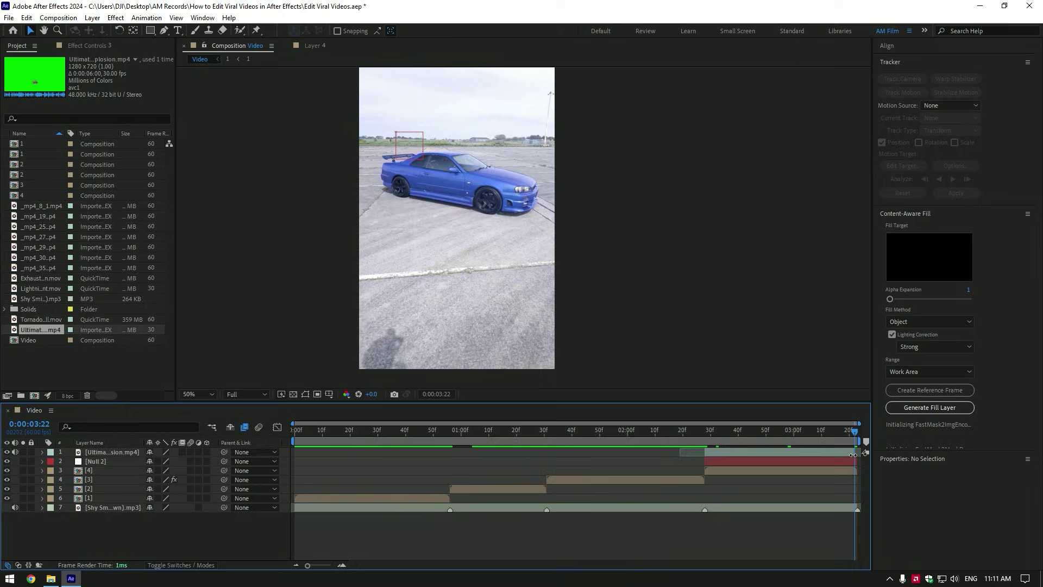
click(853, 454)
drag(855, 438, 775, 439)
Apply Keylight to the explosion and sample its green background to key it out.
key(ctrl+space)
text(key)
key(Return)
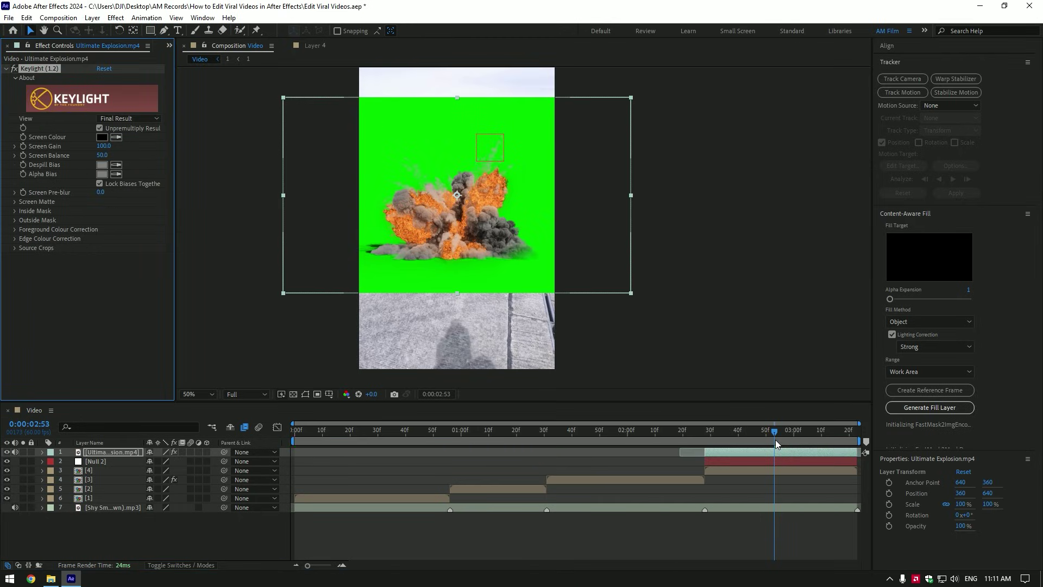
click(115, 137)
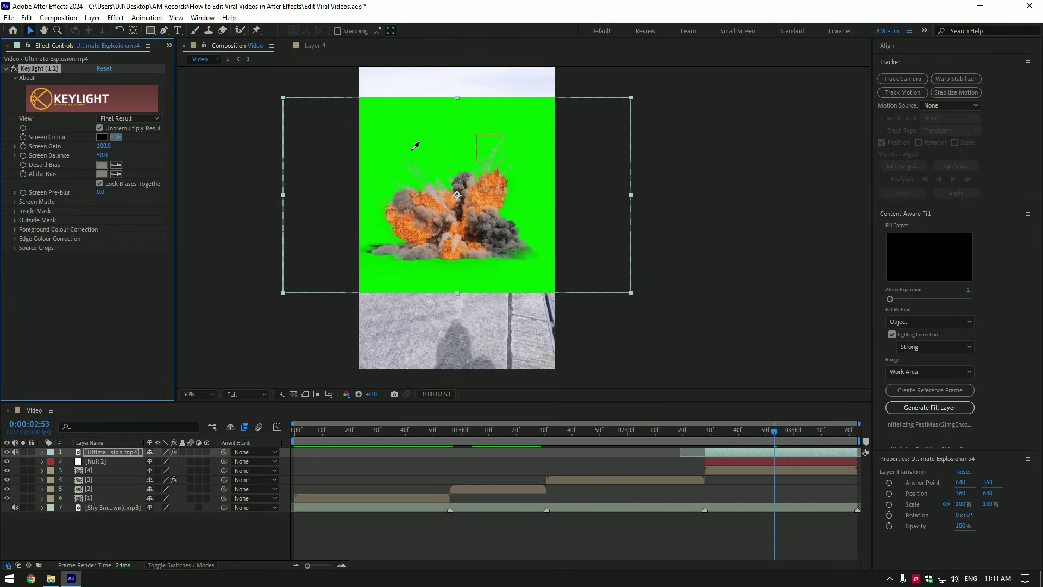
click(413, 149)
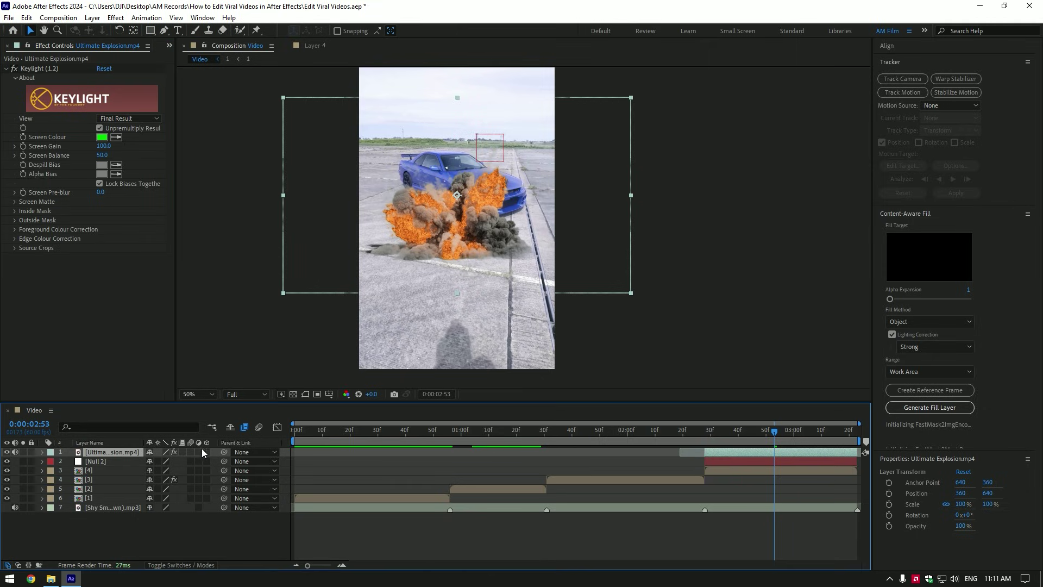
Parent the explosion to Null 2, make it 3D, raise it above the car, scale it to 67%.
drag(224, 452, 111, 461)
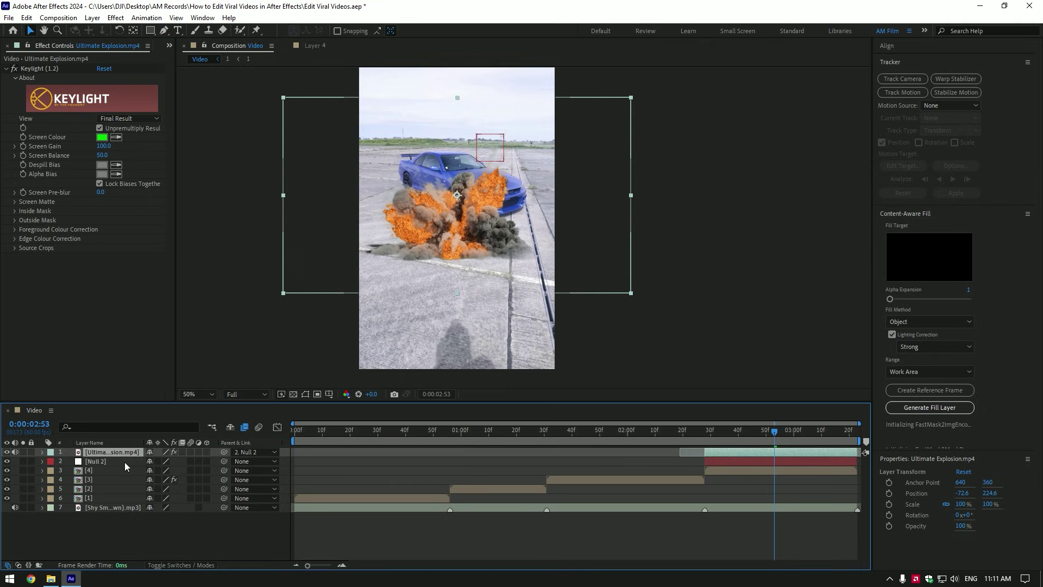
click(206, 452)
drag(541, 240, 541, 155)
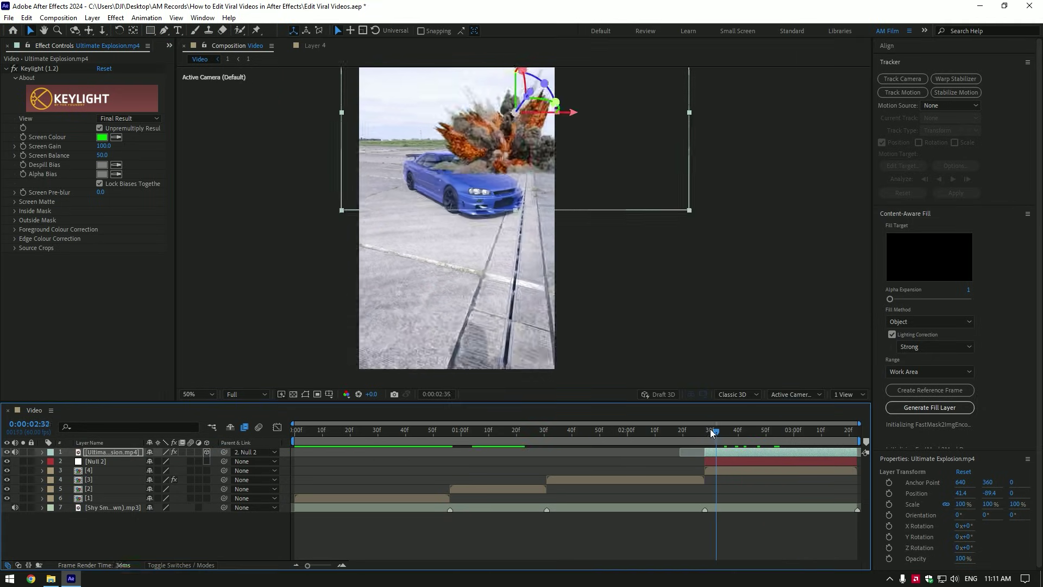
key(s)
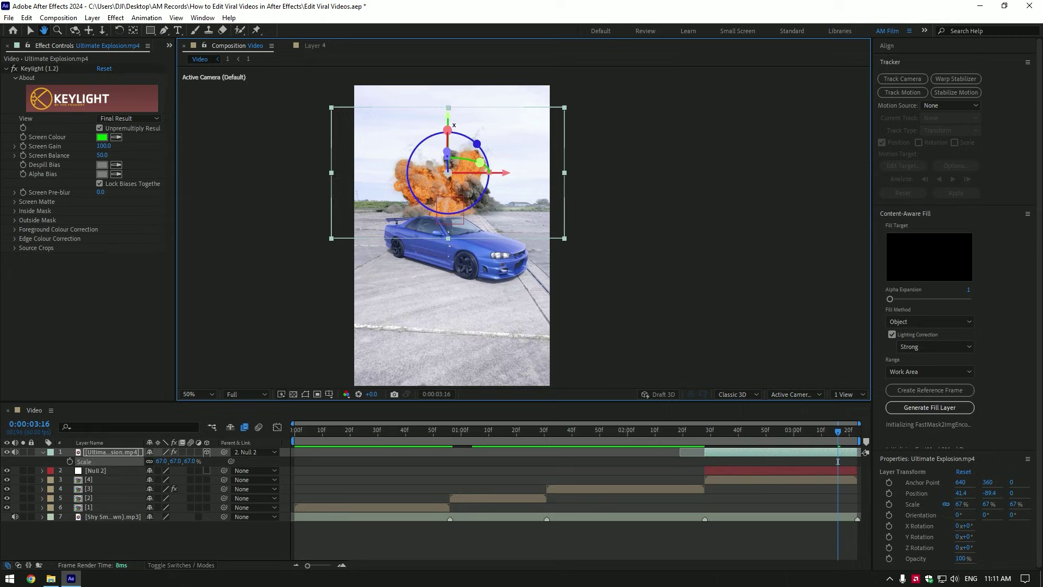
click(747, 432)
key(space)
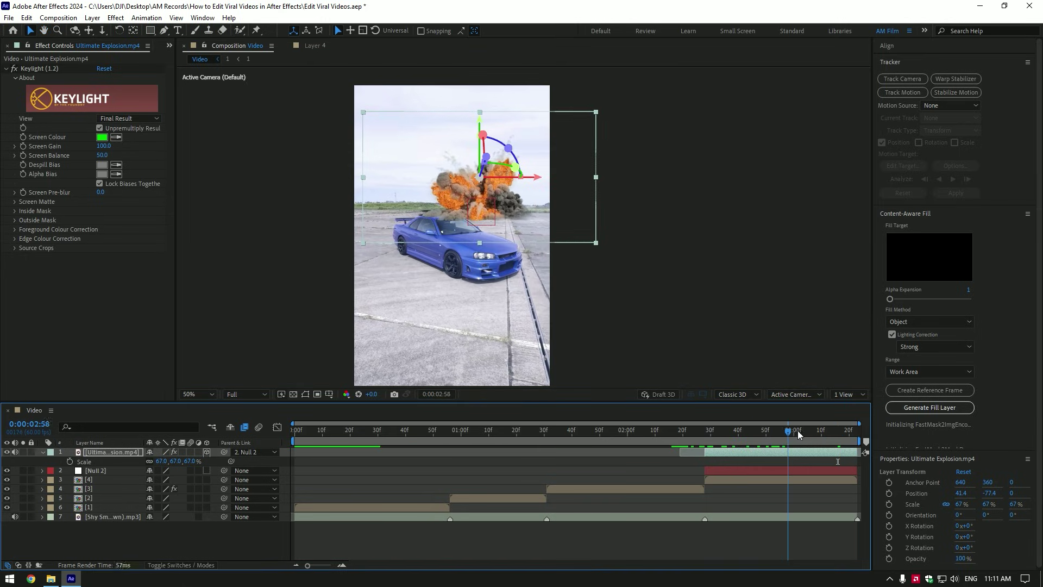
drag(828, 431, 705, 432)
Duplicate the [4] clip layer and move the copy to the top of the stack.
click(735, 480)
key(ctrl+d)
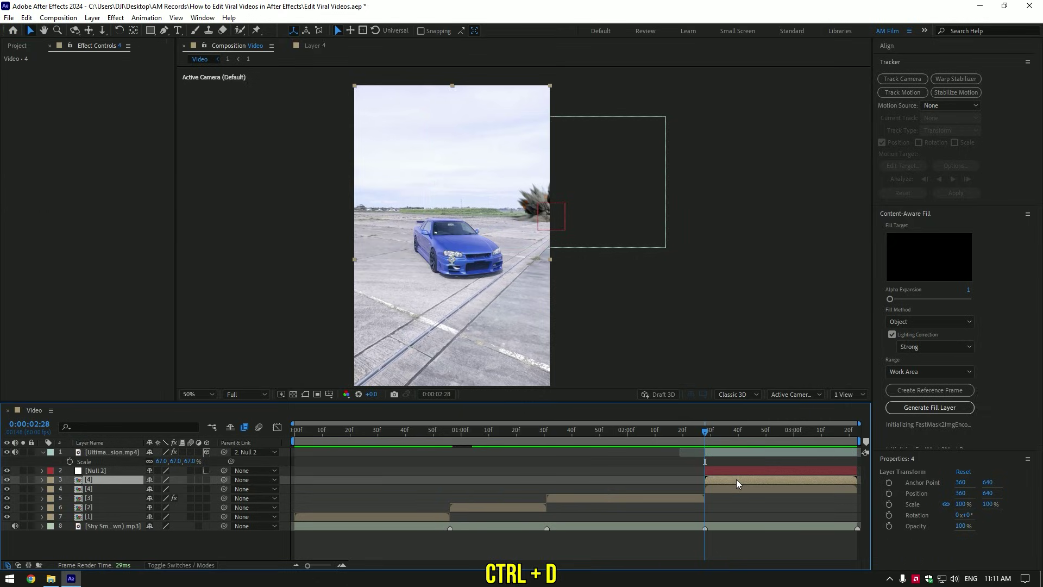
drag(111, 480, 109, 447)
Rename the lower [4] layer 'Bg' and the top copy 'Car only'.
click(90, 487)
right_click(97, 489)
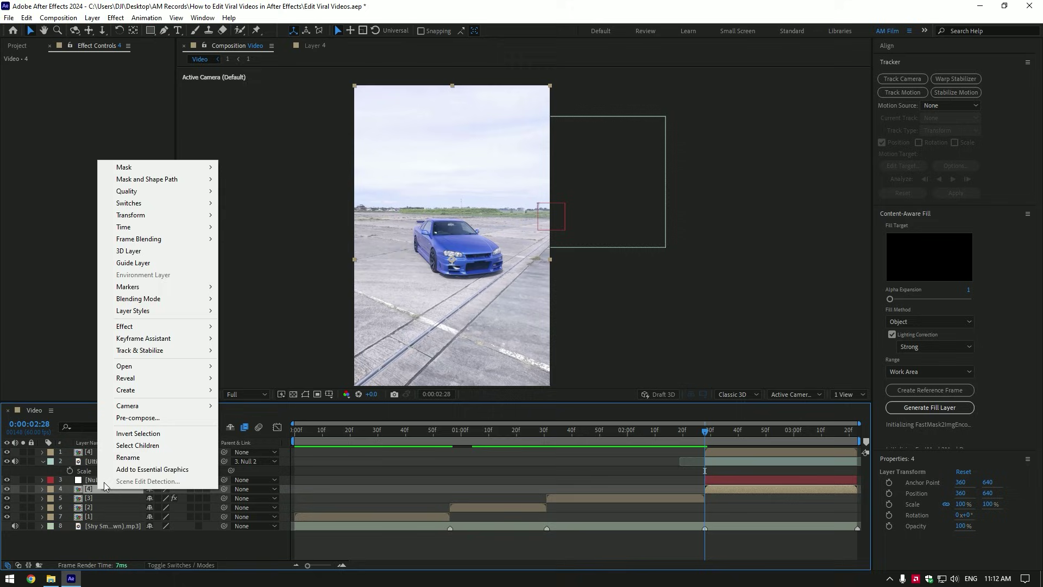
click(114, 469)
text(Bg)
key(Return)
right_click(100, 454)
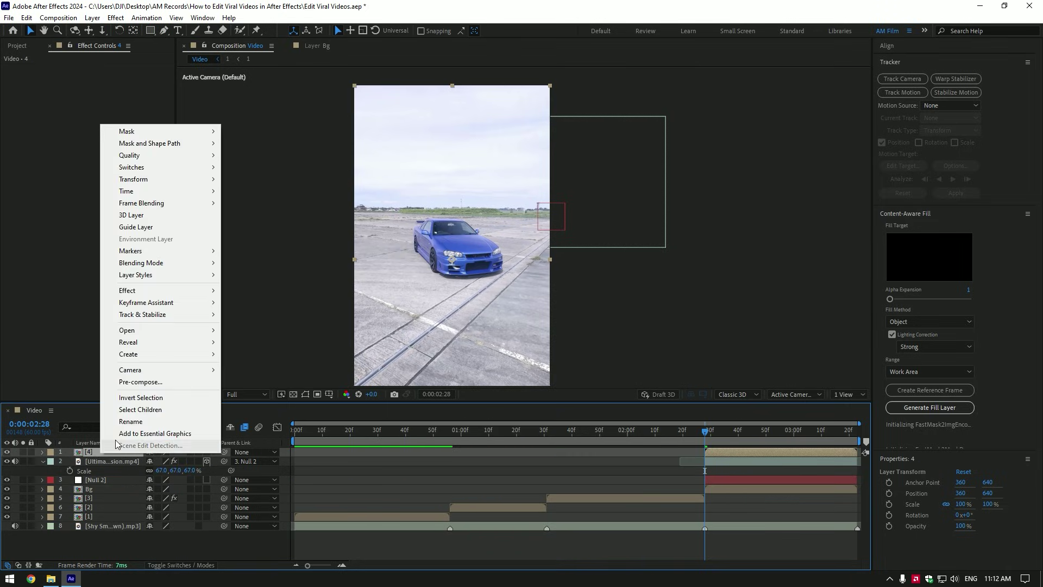
click(125, 429)
text(Car only)
key(Return)
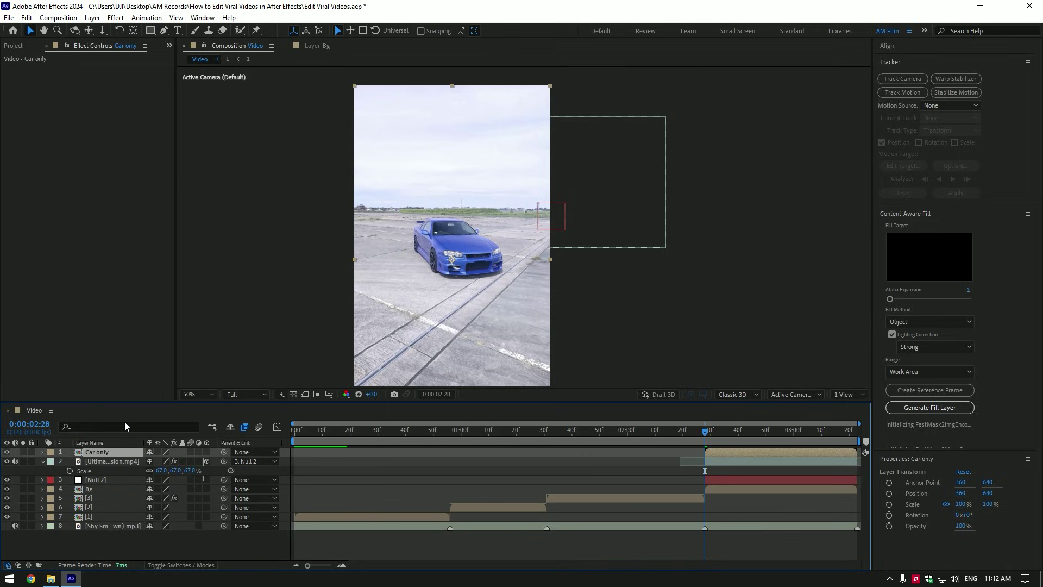
click(43, 459)
Delete Tracker 1 from the Car only layer's motion trackers.
click(42, 452)
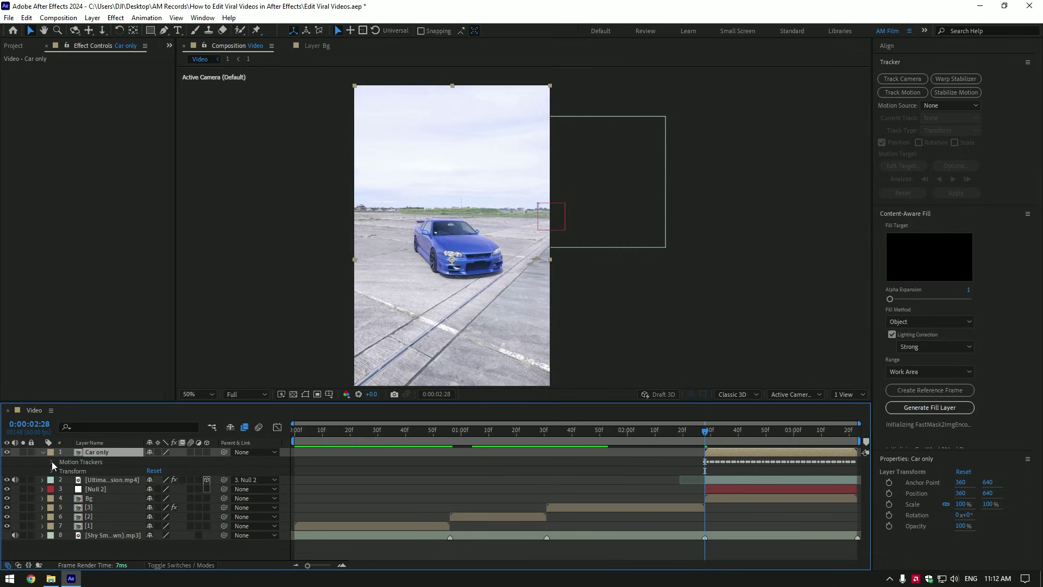
click(52, 461)
click(78, 471)
key(Delete)
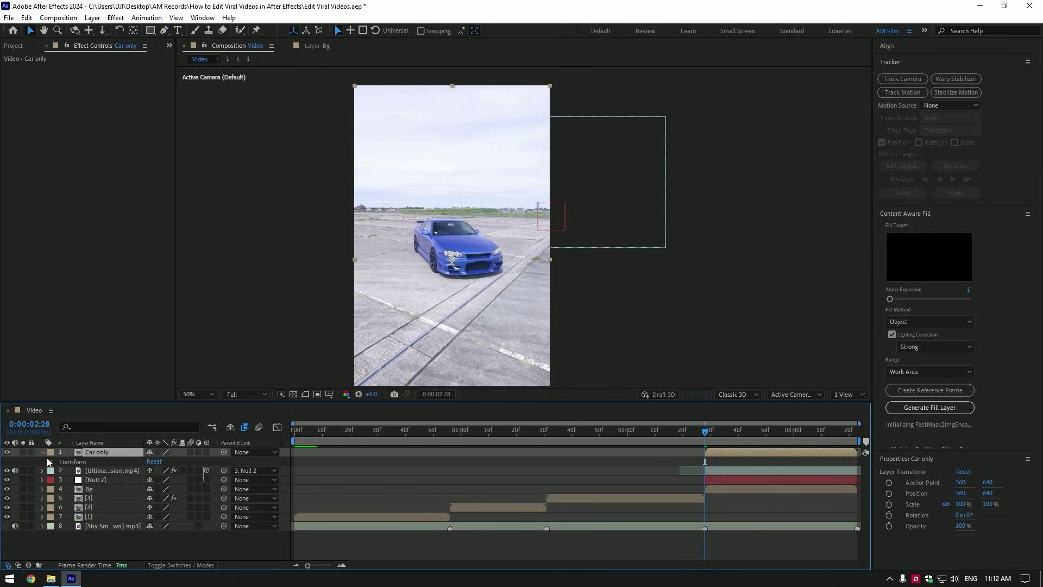
click(41, 452)
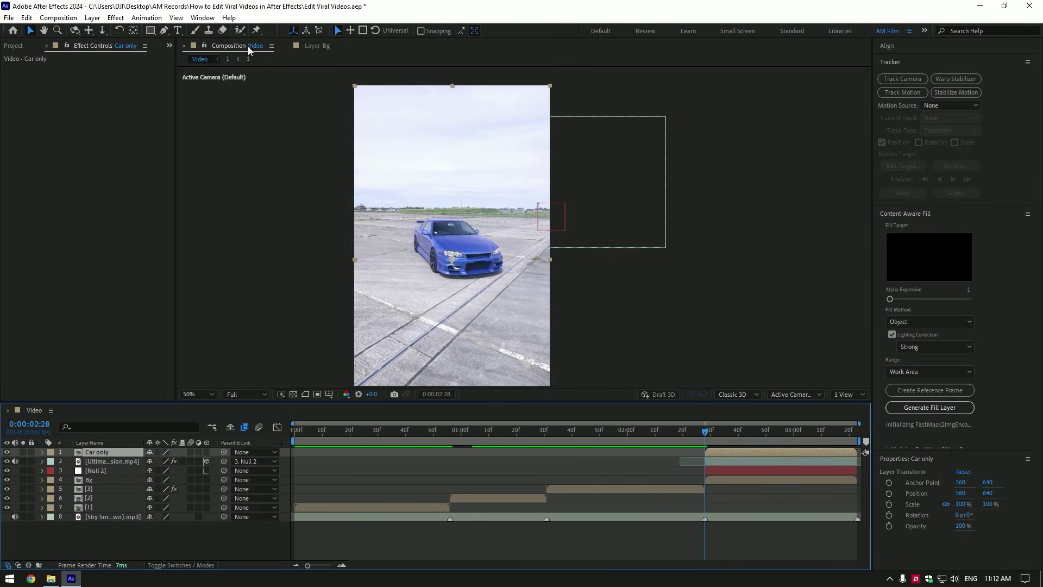
Paint a Roto Brush stroke over the car in the Car only layer, propagate it, and freeze the matte.
click(239, 30)
double_click(99, 451)
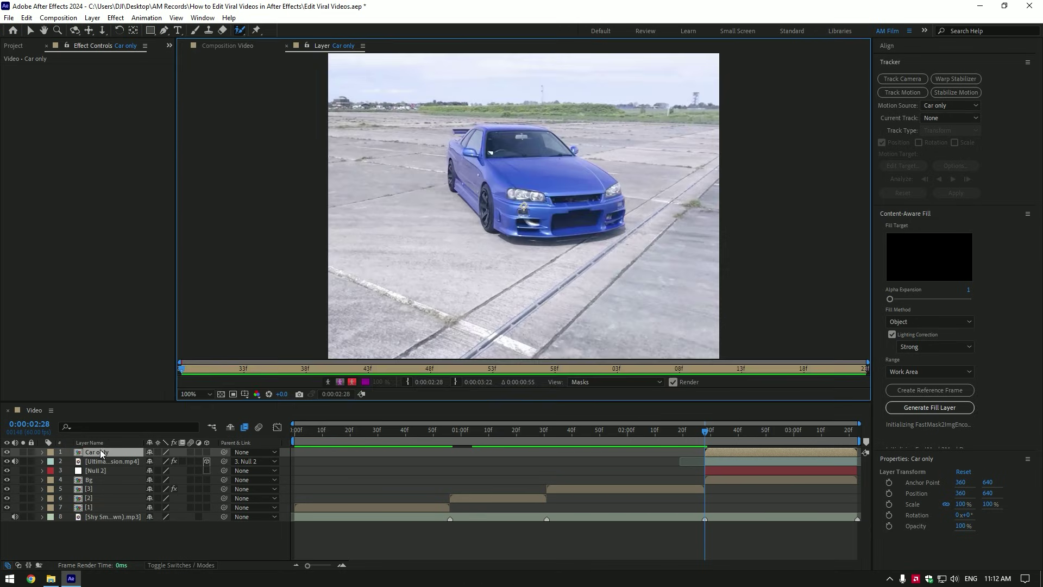
mouse_move(453, 139)
mouse_down()
mouse_move(451, 174)
mouse_move(483, 220)
mouse_move(564, 231)
mouse_move(621, 220)
mouse_up()
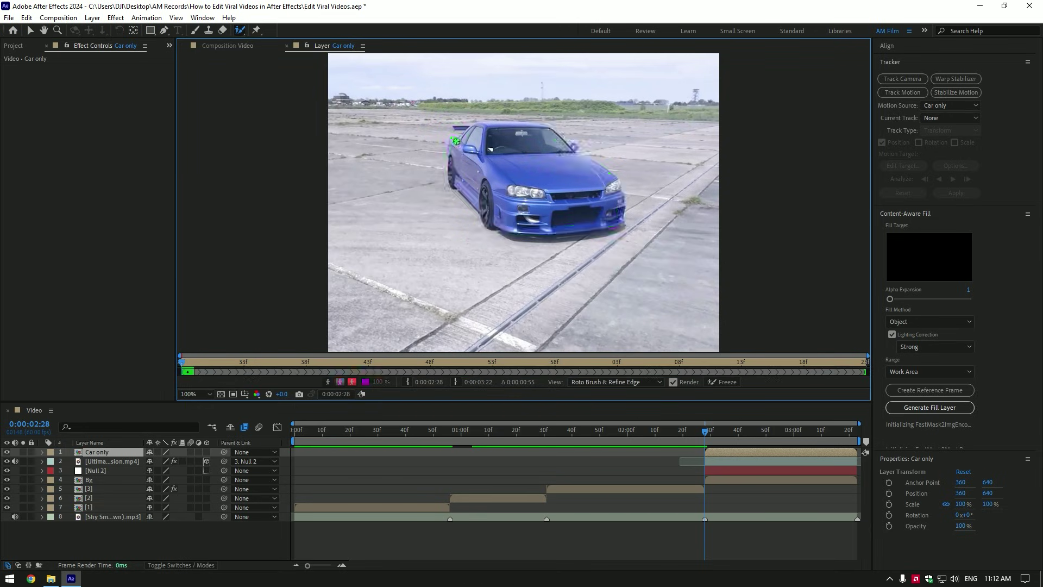
key(period)
click(765, 422)
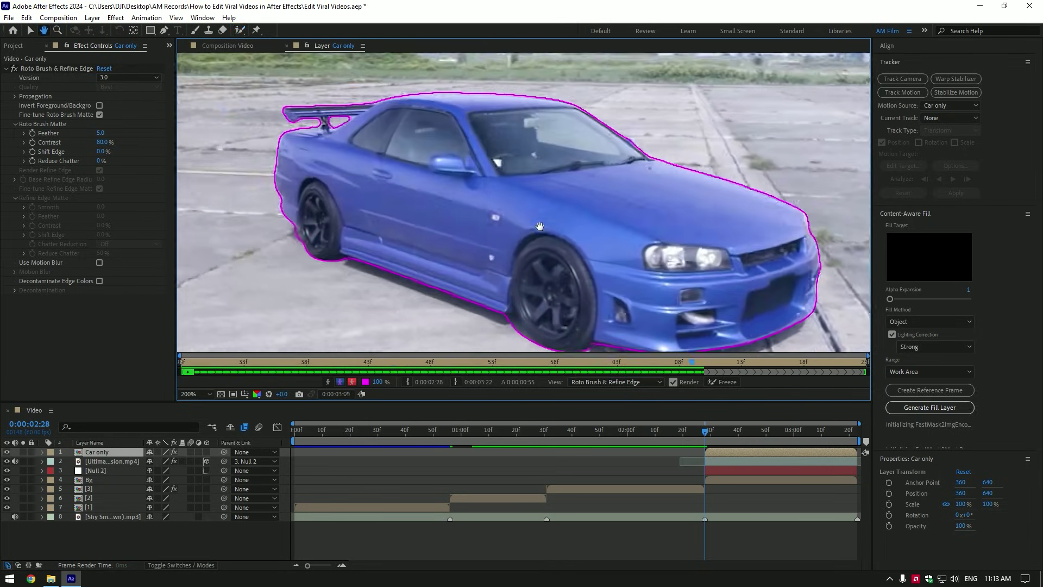
click(725, 381)
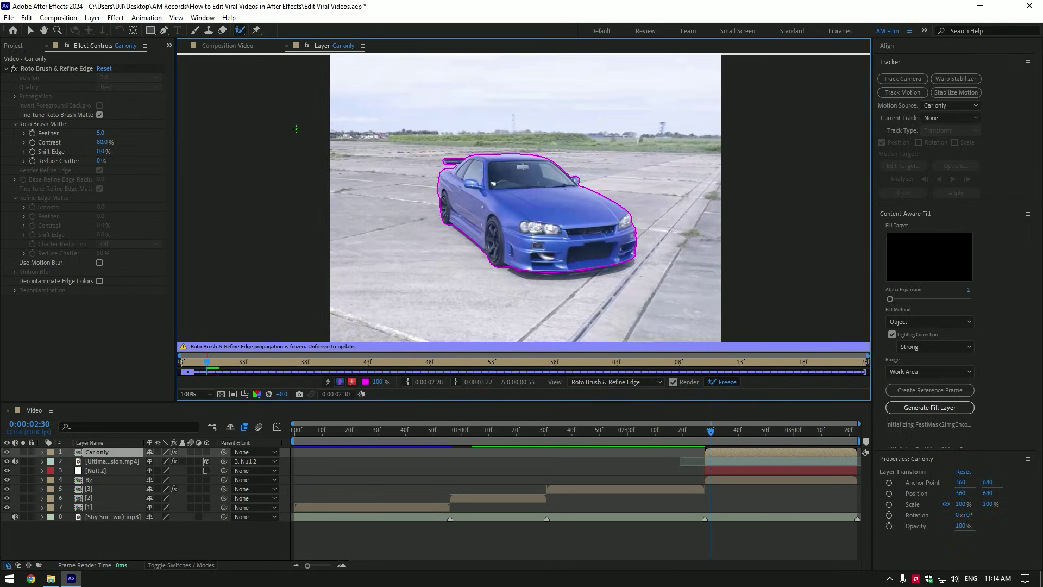
Back in the Video composition, set the Roto Brush matte Feather to 40.
click(225, 48)
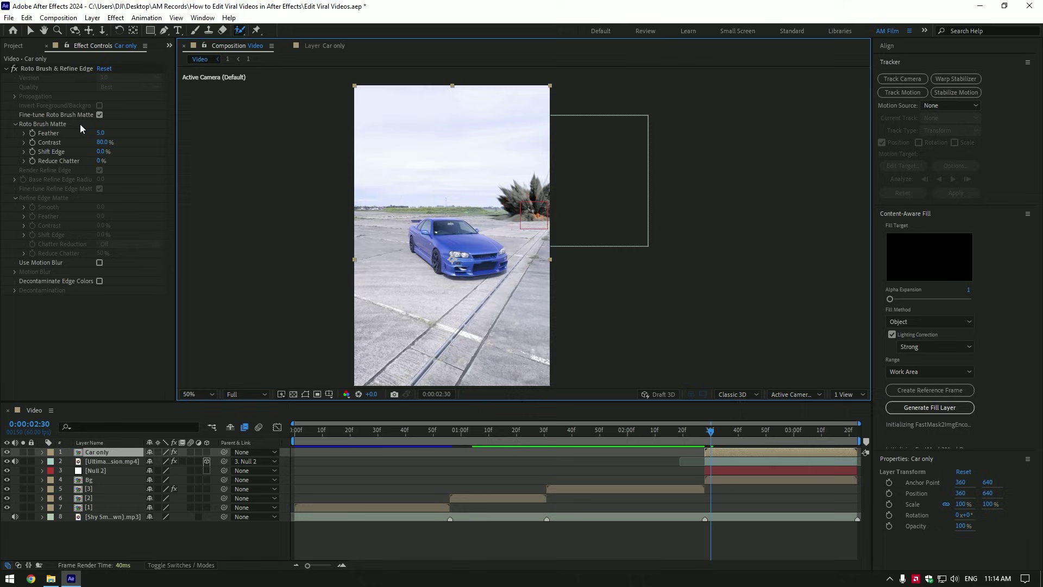
click(100, 133)
text(40)
key(Return)
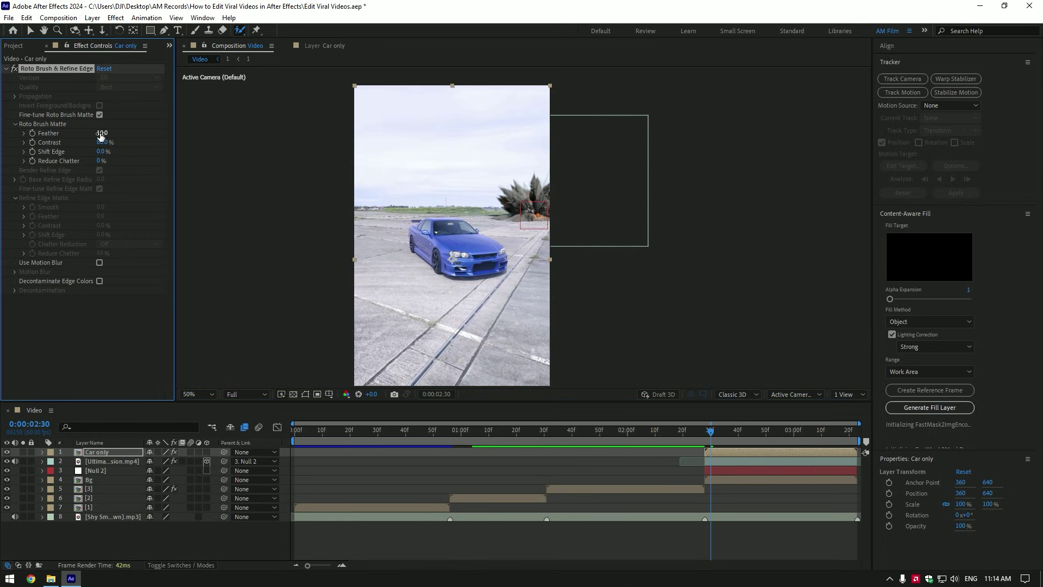
Apply an Exposure effect to the Bg layer and darken it to -1.34.
drag(724, 431, 820, 431)
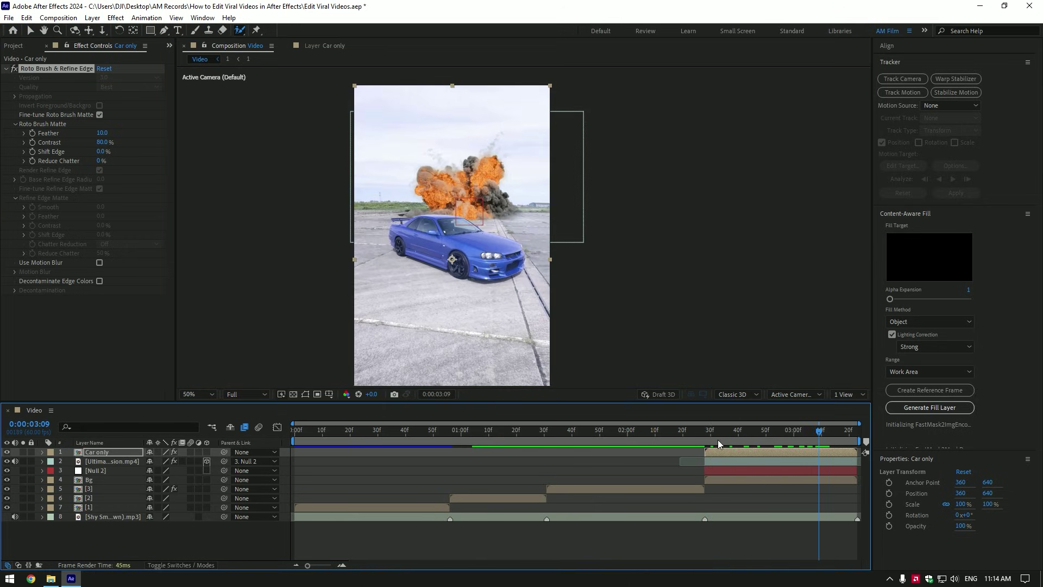
click(725, 479)
key(ctrl+space)
text(expo)
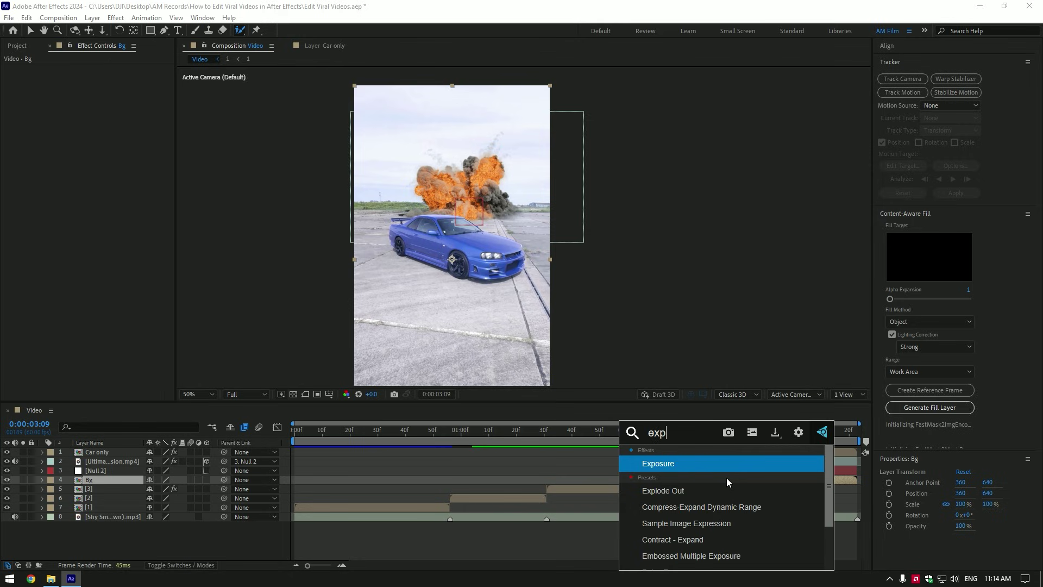
key(Return)
drag(103, 96, 50, 103)
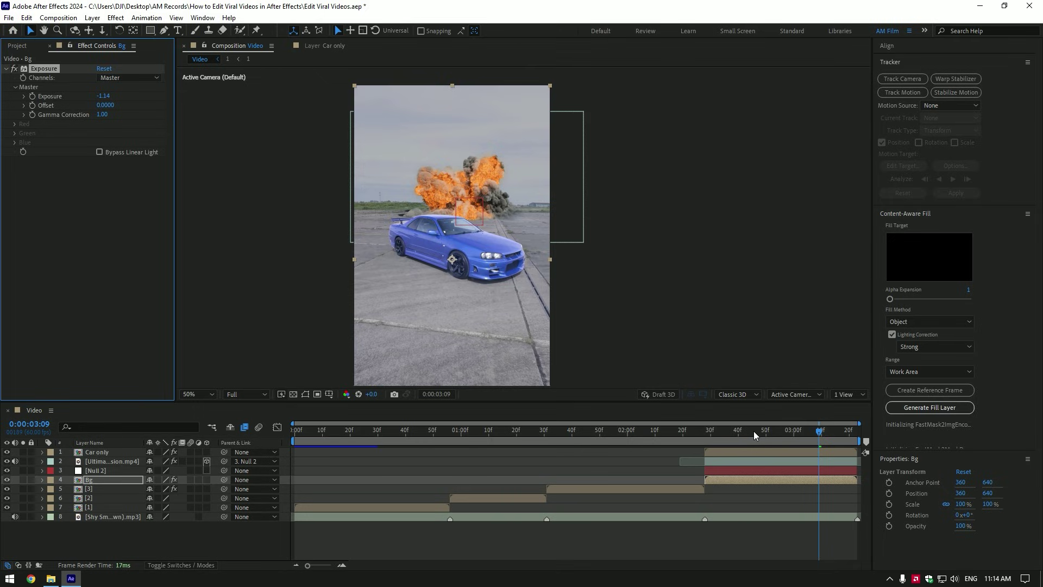
Duplicate the Car only layer at 0:00:02:28.
click(729, 454)
key(i)
key(ctrl+d)
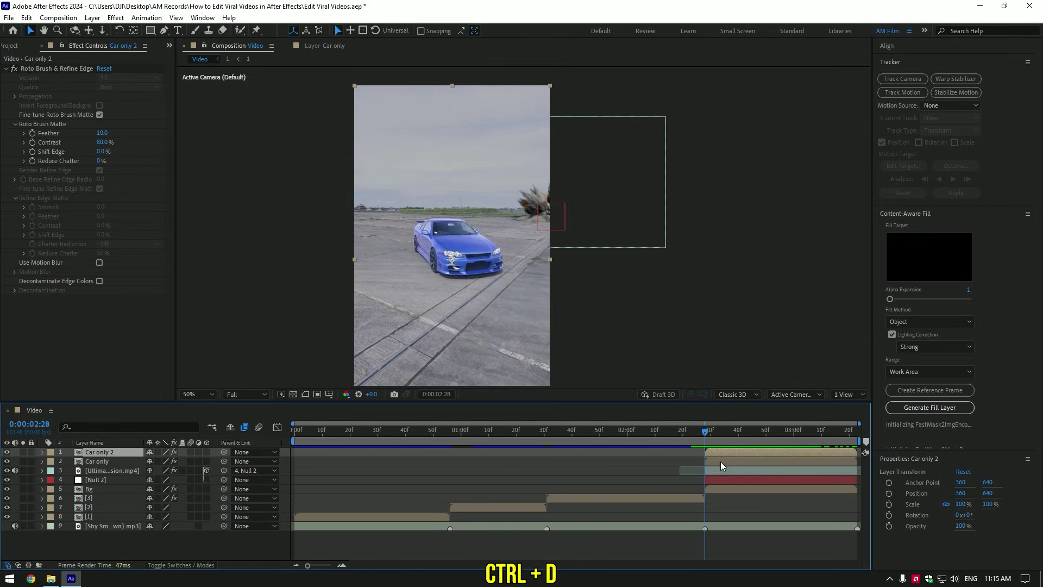
Add Offset to the original Car only and animate Shift Center To to a large X value by 0:00:03:22.
click(731, 462)
key(ctrl+space)
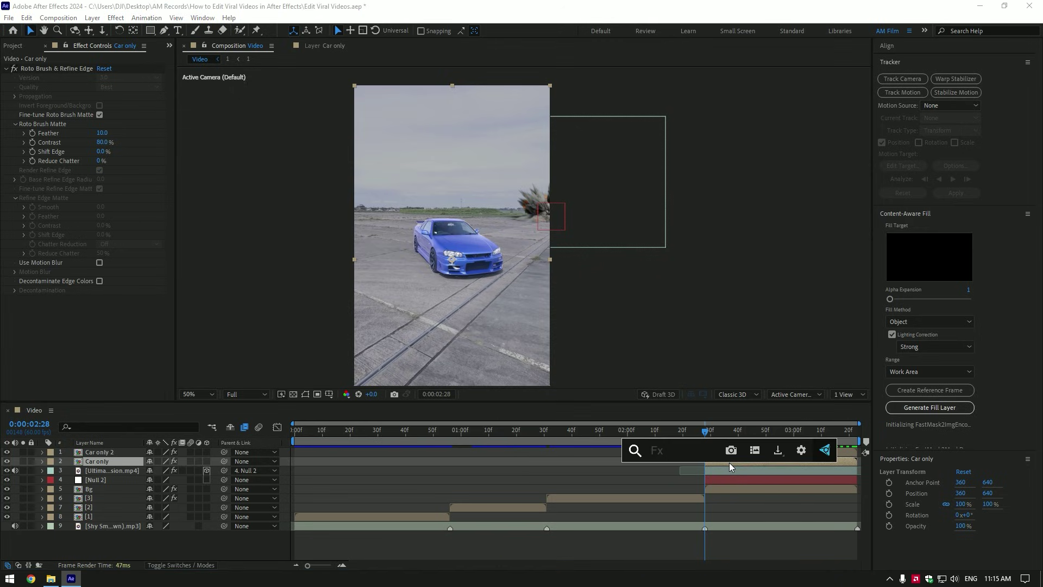
text(off)
click(705, 433)
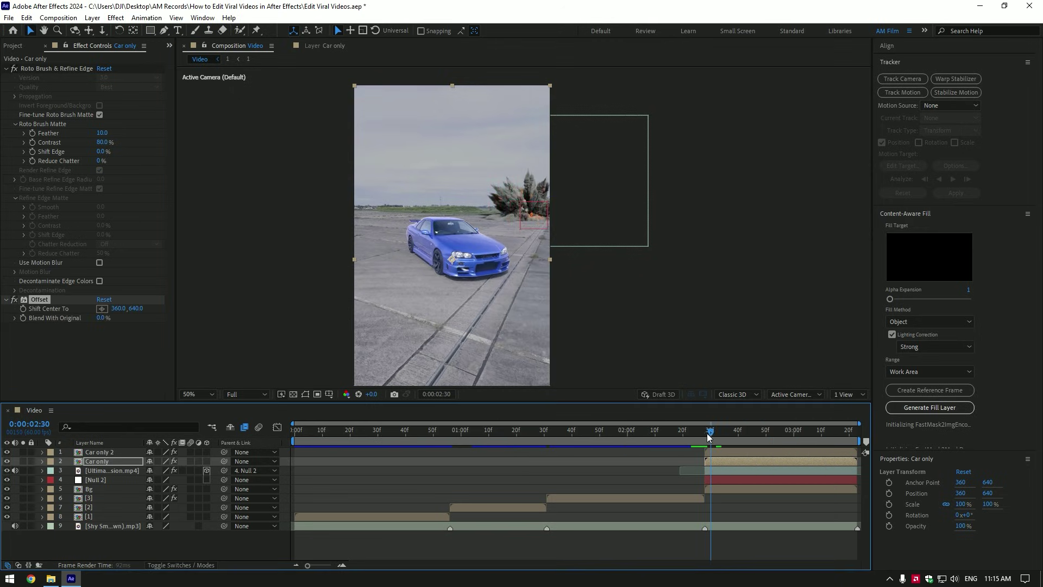
click(21, 313)
drag(706, 435, 895, 430)
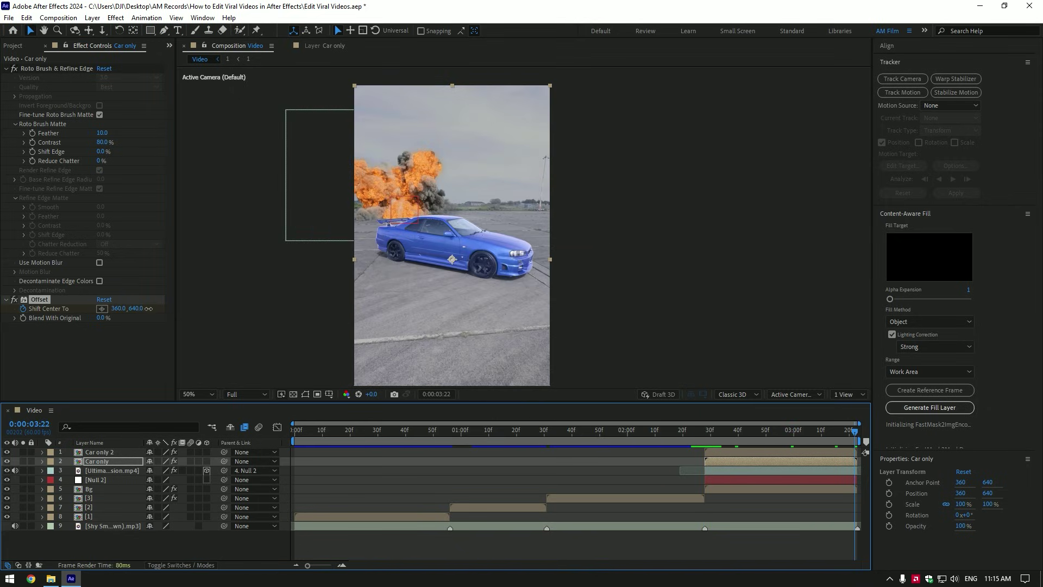
drag(118, 308, 662, 327)
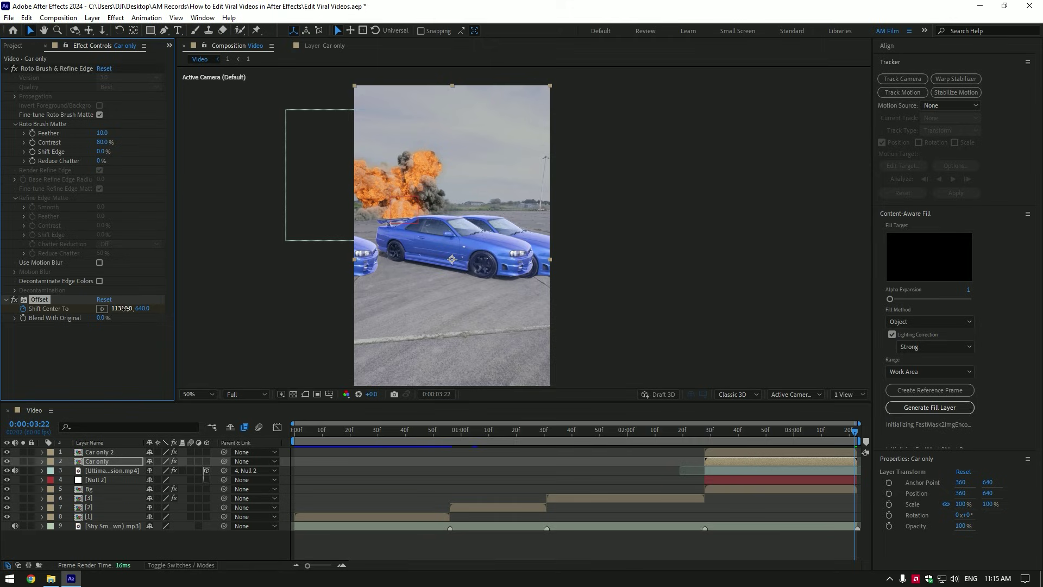
drag(124, 308, 85, 311)
Preview the sliding car copies from 0:00:02:28, stopping at 0:00:02:47.
scroll(539, 279, up, 3)
scroll(519, 222, down, 1)
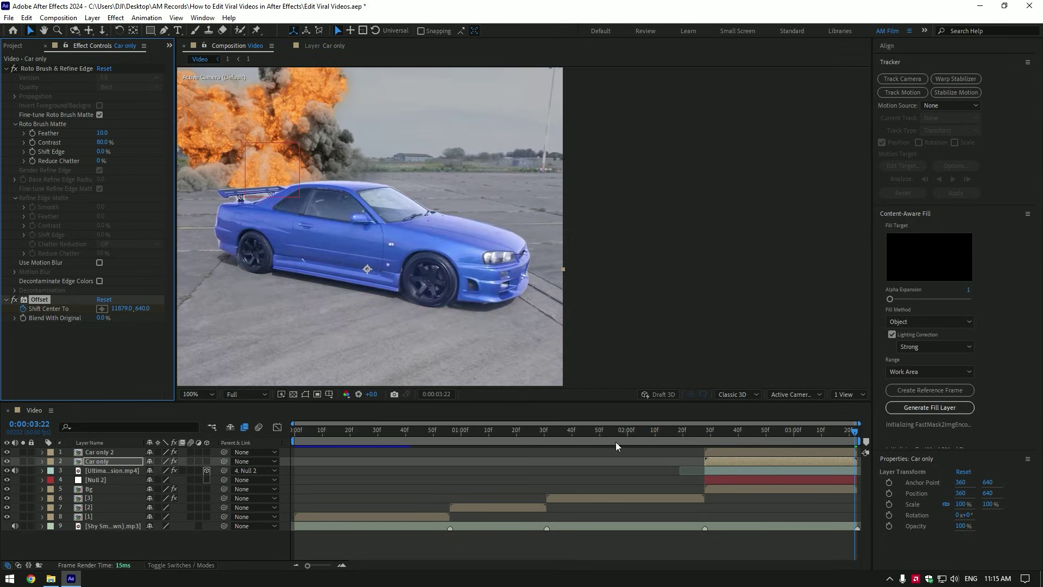
drag(772, 428, 705, 430)
scroll(454, 272, down, 3)
scroll(453, 275, up, 1)
key(space)
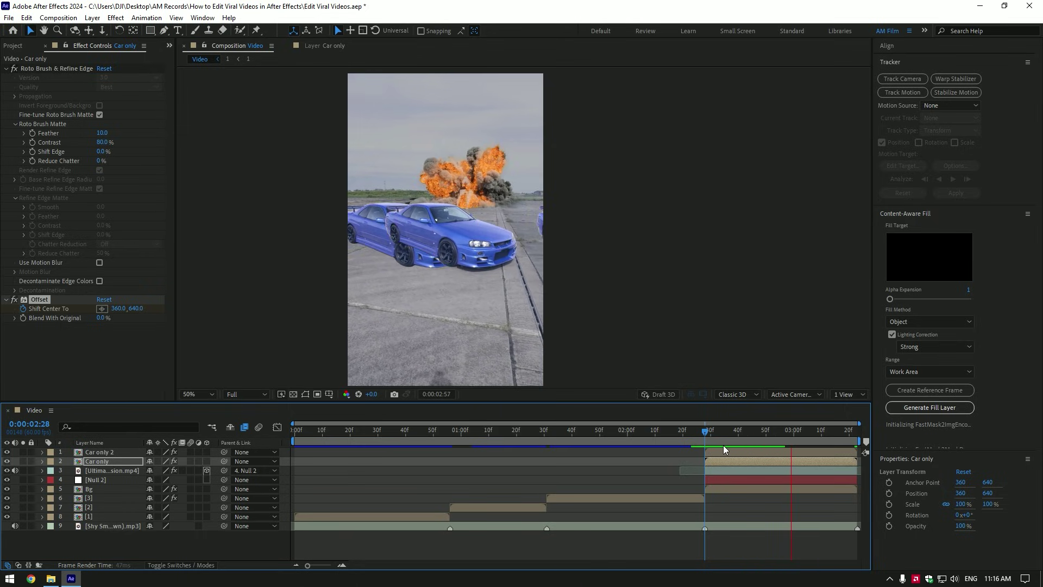
mouse_move(771, 439)
mouse_down()
mouse_move(781, 439)
mouse_move(757, 437)
mouse_up()
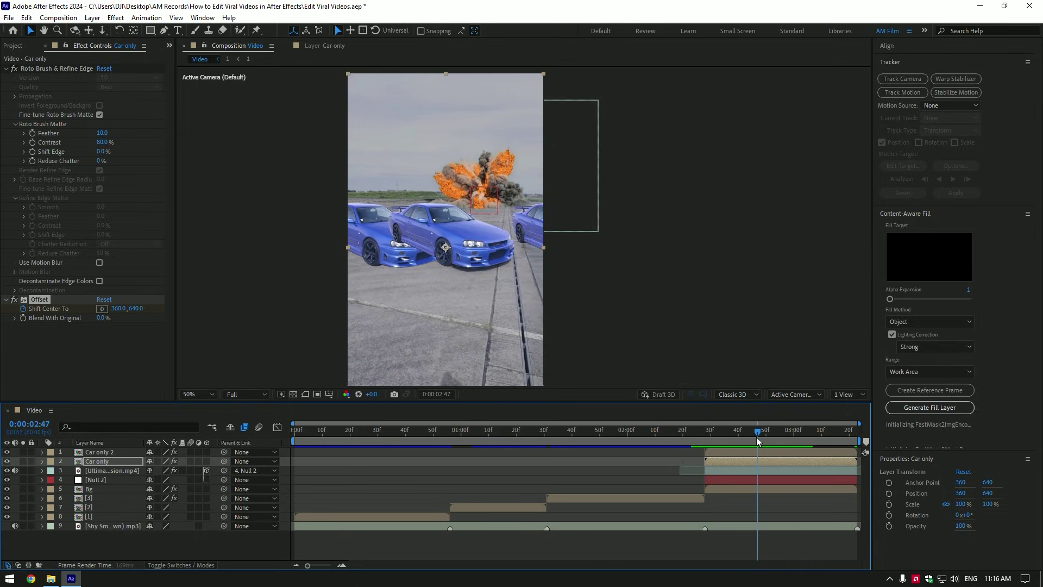
Apply RSMB Pro motion blur to the Car only layer.
key(ctrl+space)
text(rsmb)
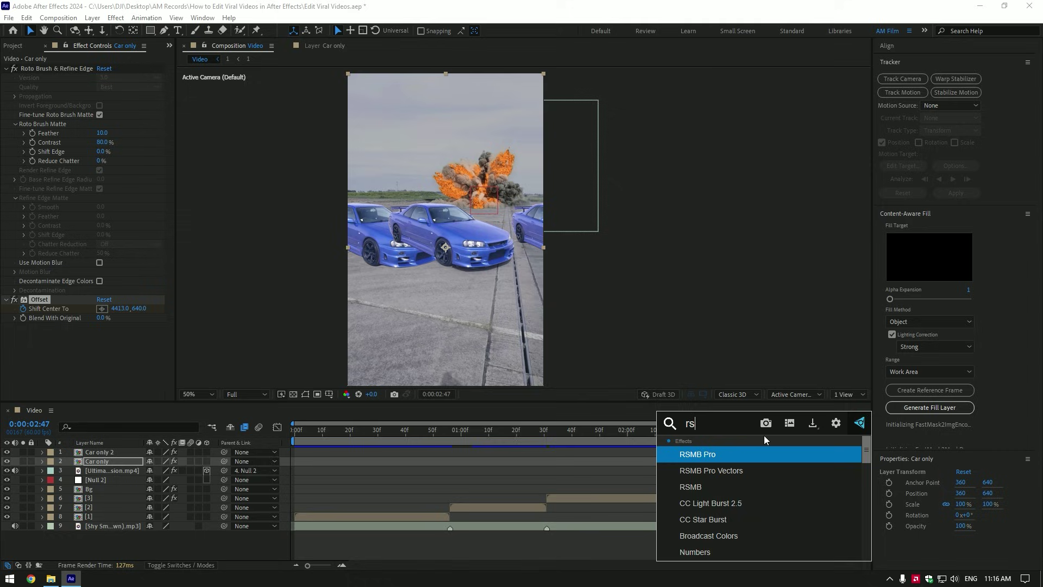
key(Return)
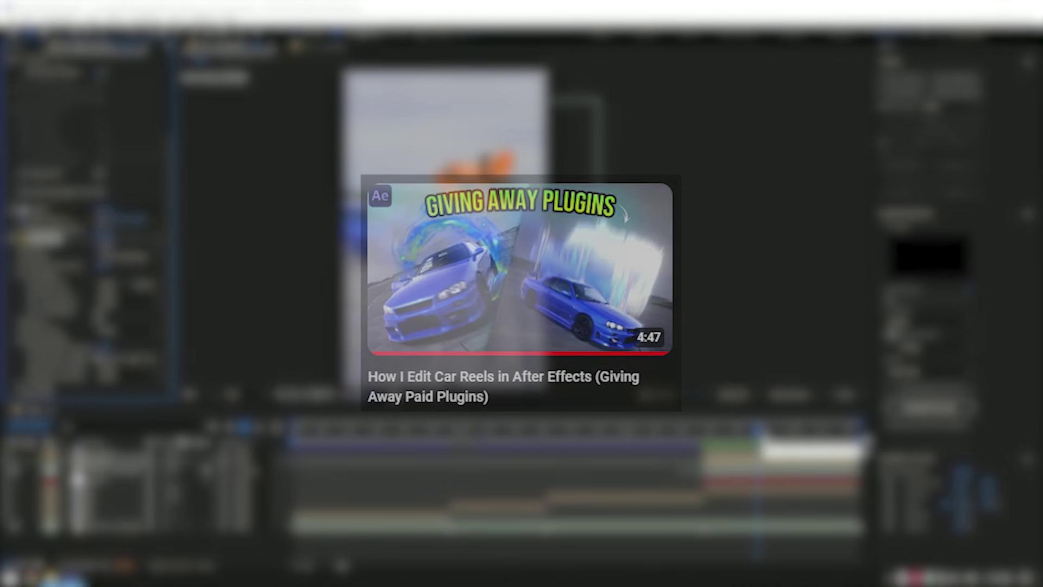
Add Deep Glow to Car only and lower its Exposure to 0.20.
text(dep)
key(BackSpace)
text(e)
click(751, 463)
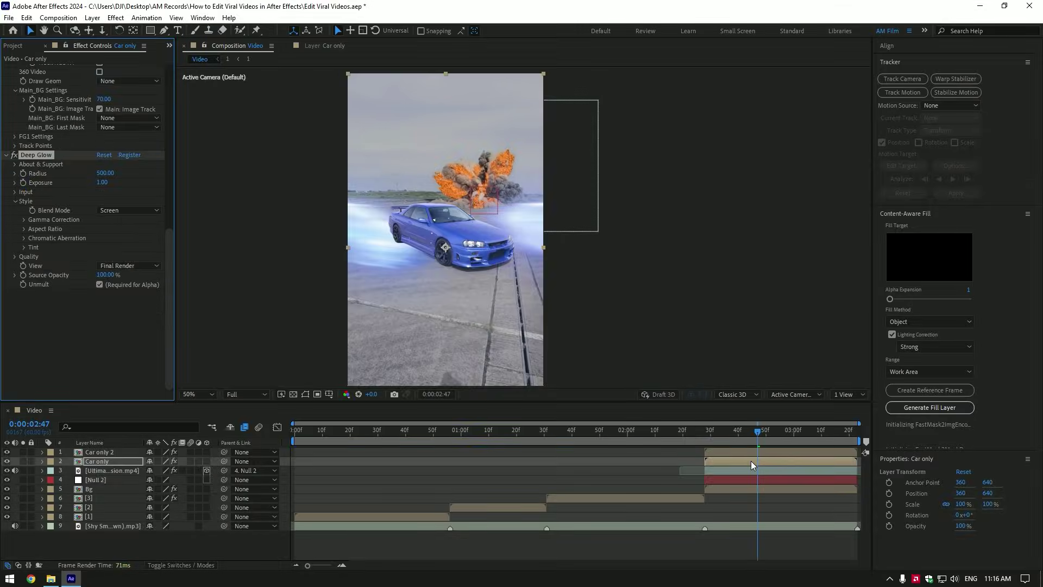
drag(101, 182, 84, 181)
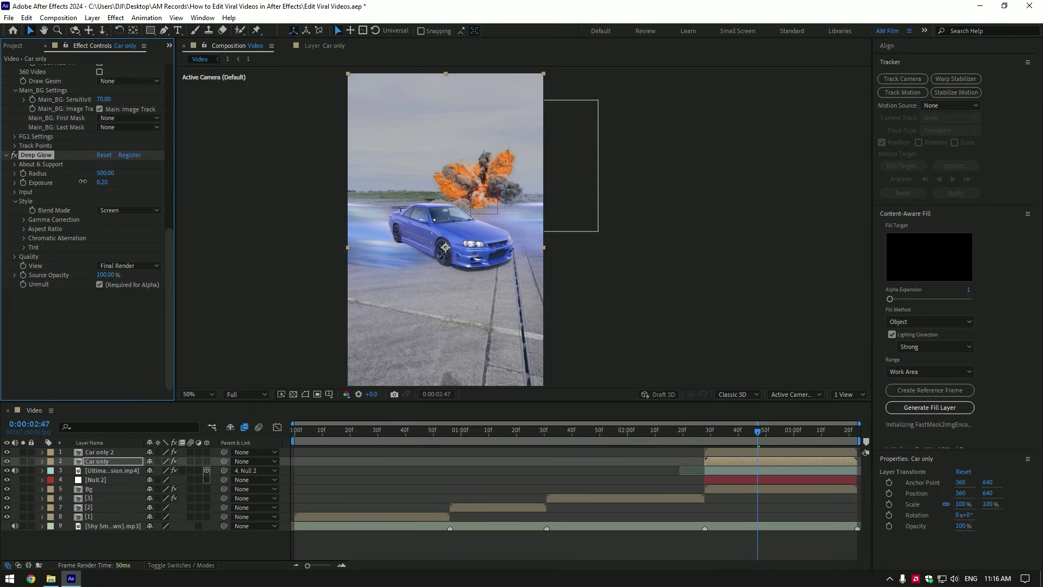
Select Bg, Null 2, the explosion, Car only and Car only 2, then choose Pre-compose.
click(729, 488)
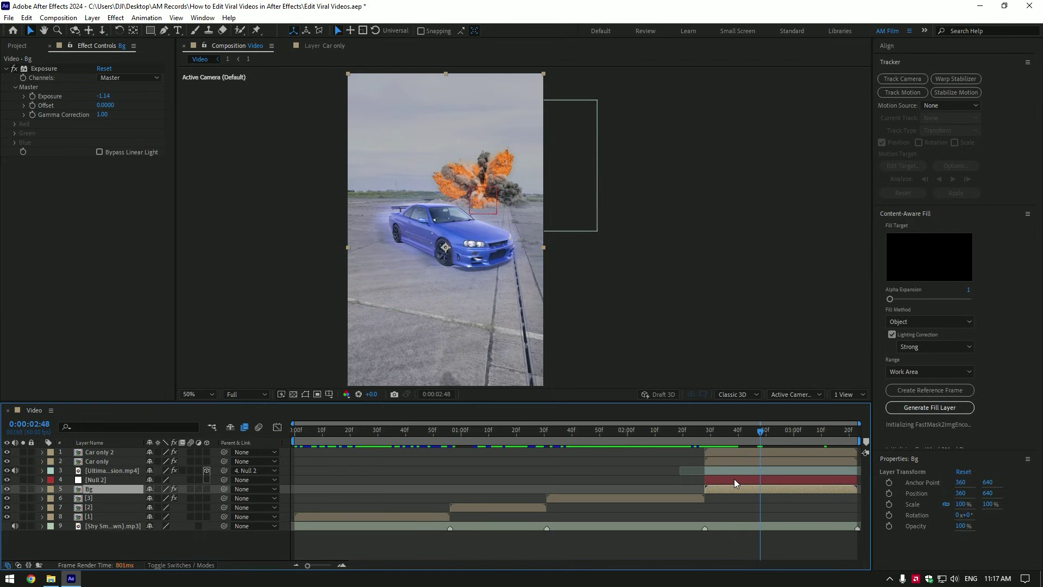
ctrl+click(734, 479)
ctrl+click(732, 471)
ctrl+click(731, 460)
ctrl+click(731, 452)
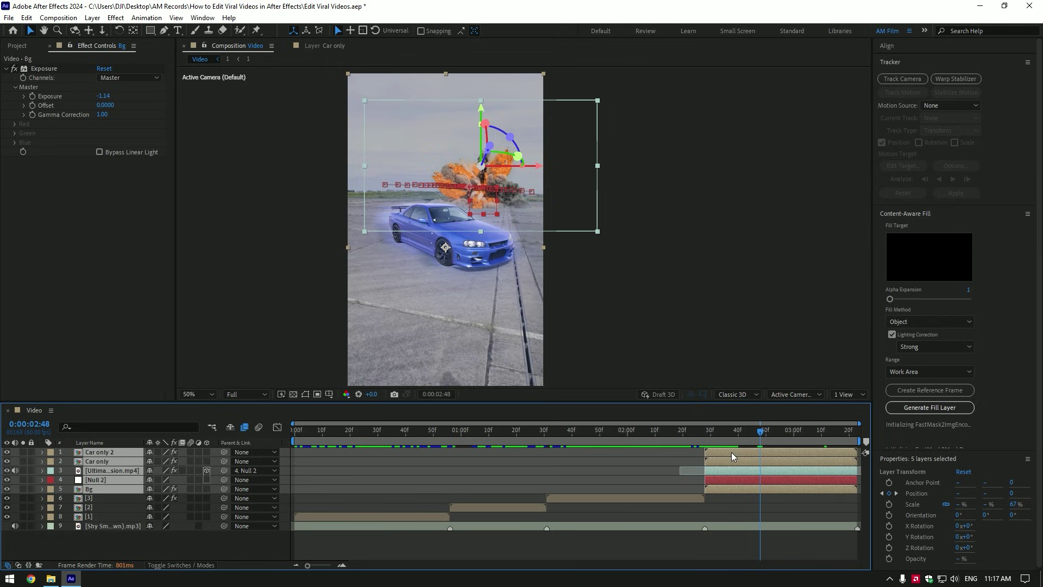
right_click(745, 488)
click(783, 418)
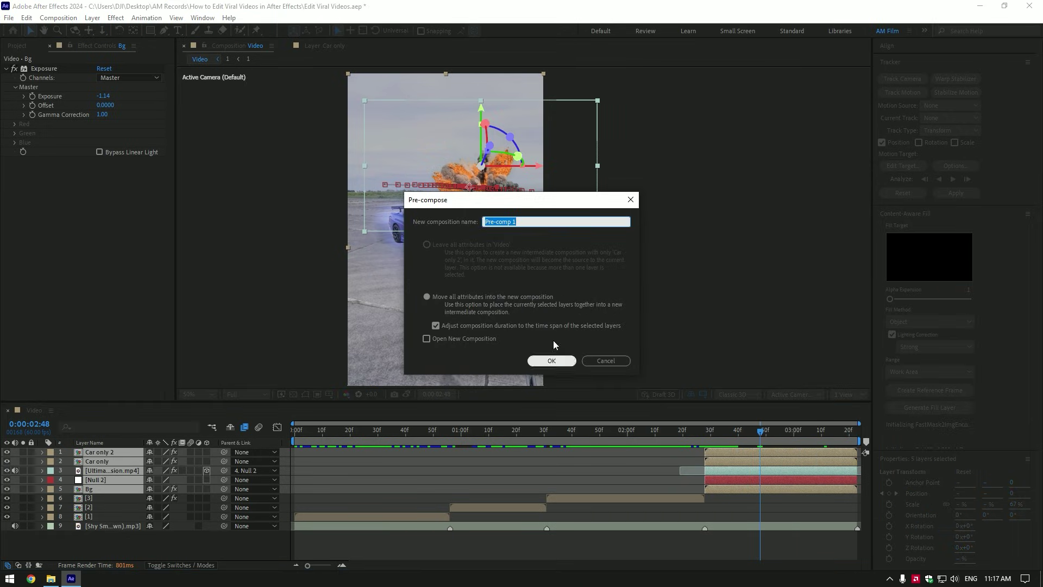